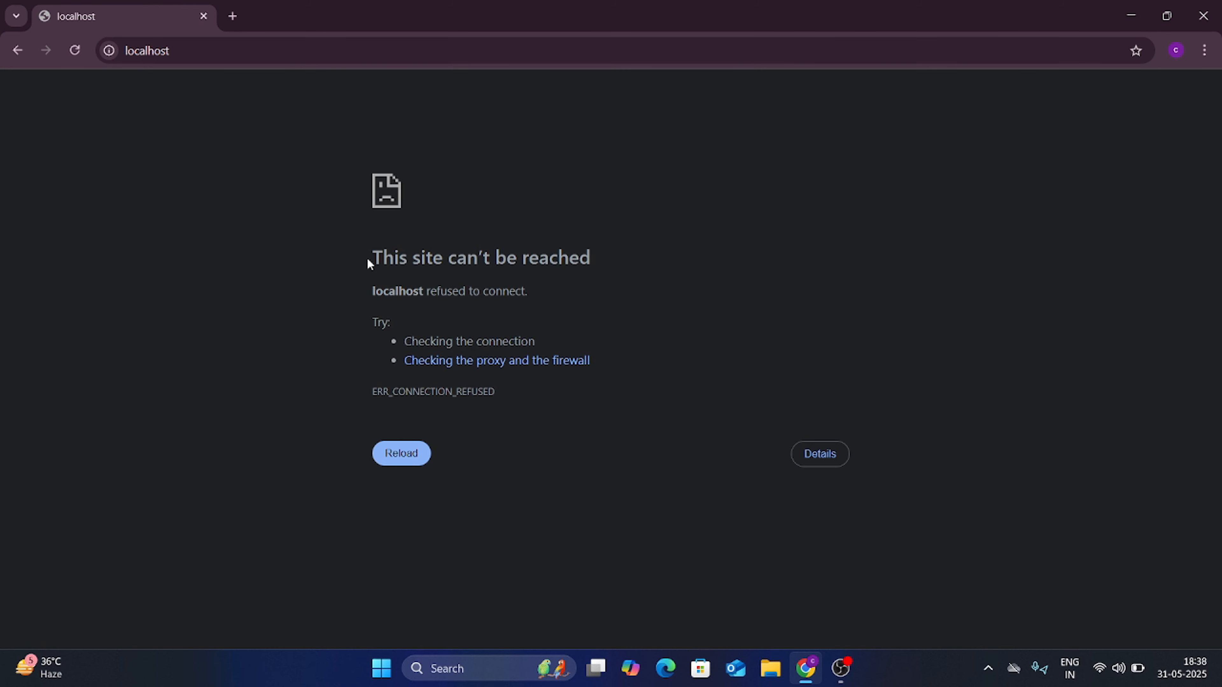
Step: Launch WampServer and confirm mariadb64, mysqld64 and apache64 are all running
drag(604, 262, 390, 264)
click(1132, 20)
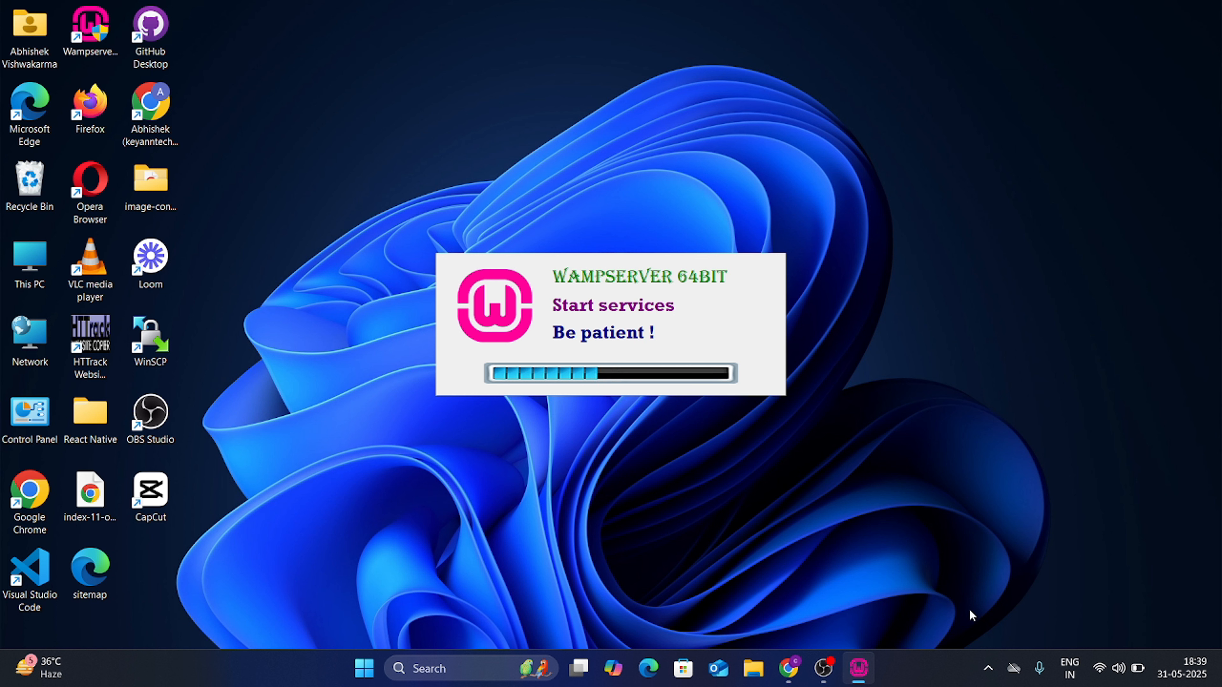
click(987, 668)
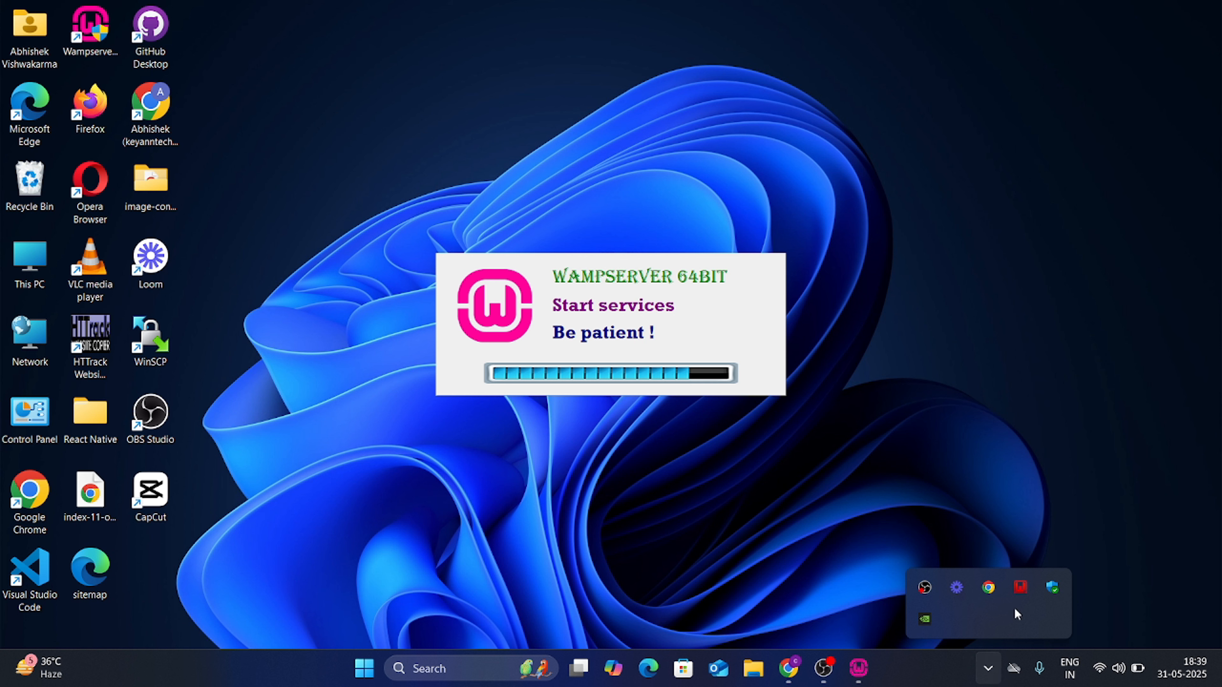
mouse_move(1024, 589)
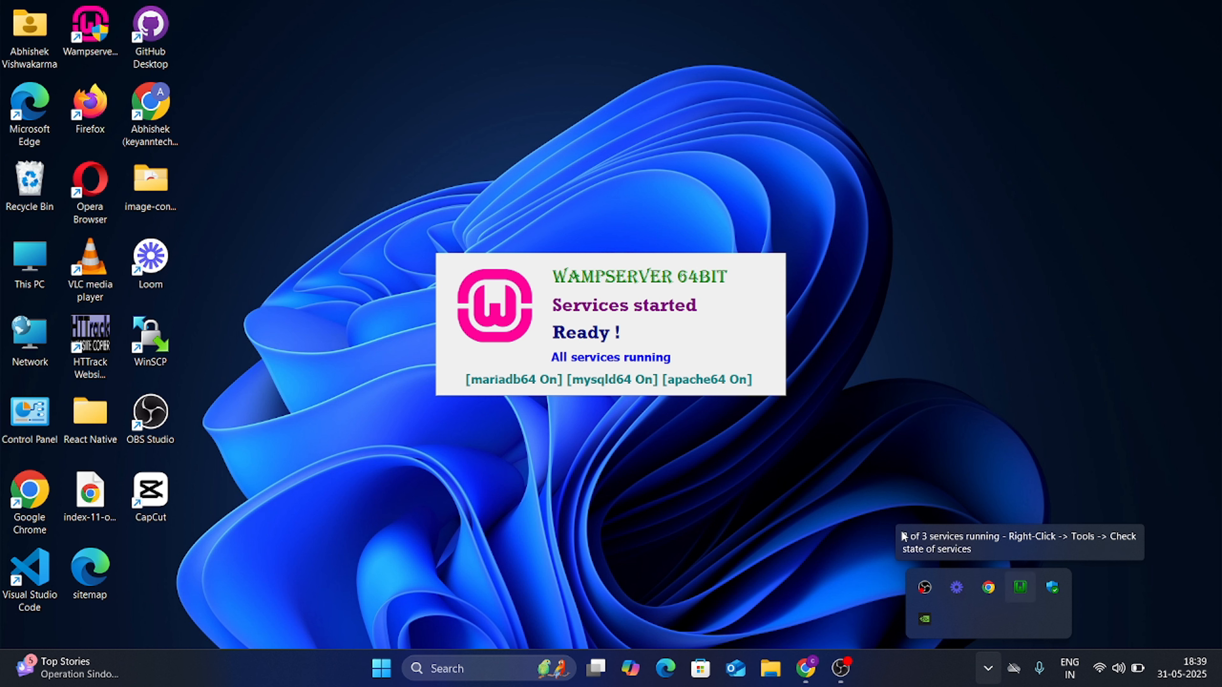
Step: Back in Chrome, replace the failed tab with a fresh one loading the localhost homepage
click(806, 669)
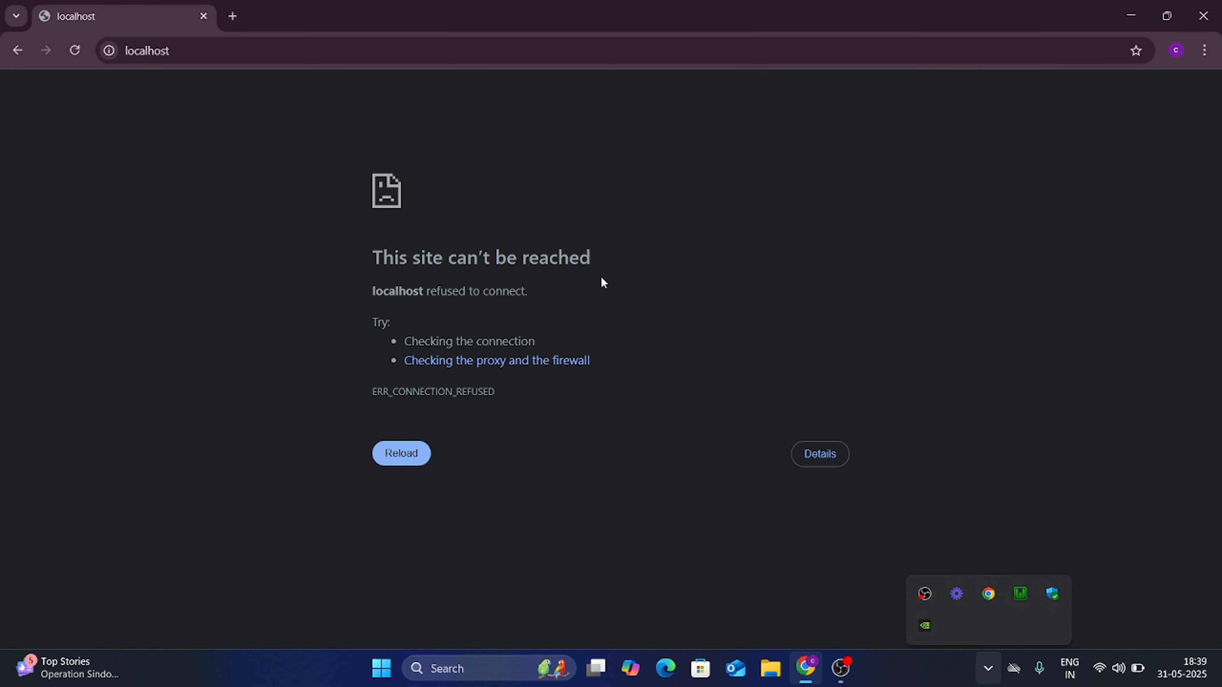
click(233, 16)
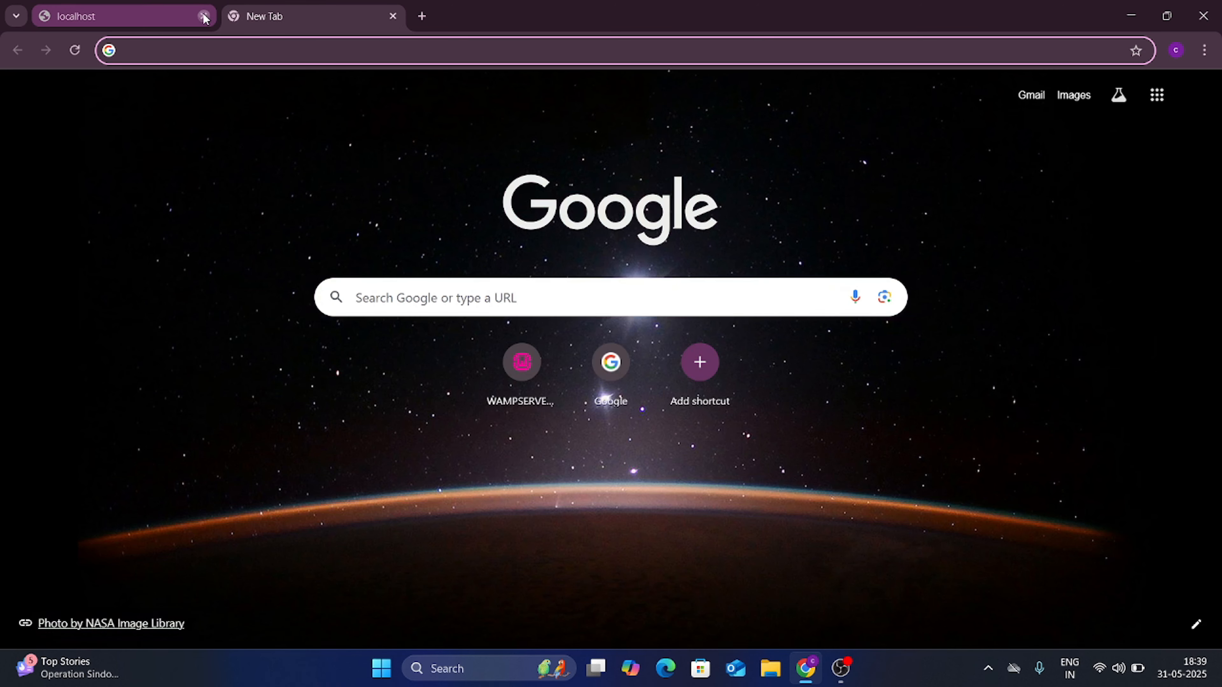
click(204, 16)
text(localhost)
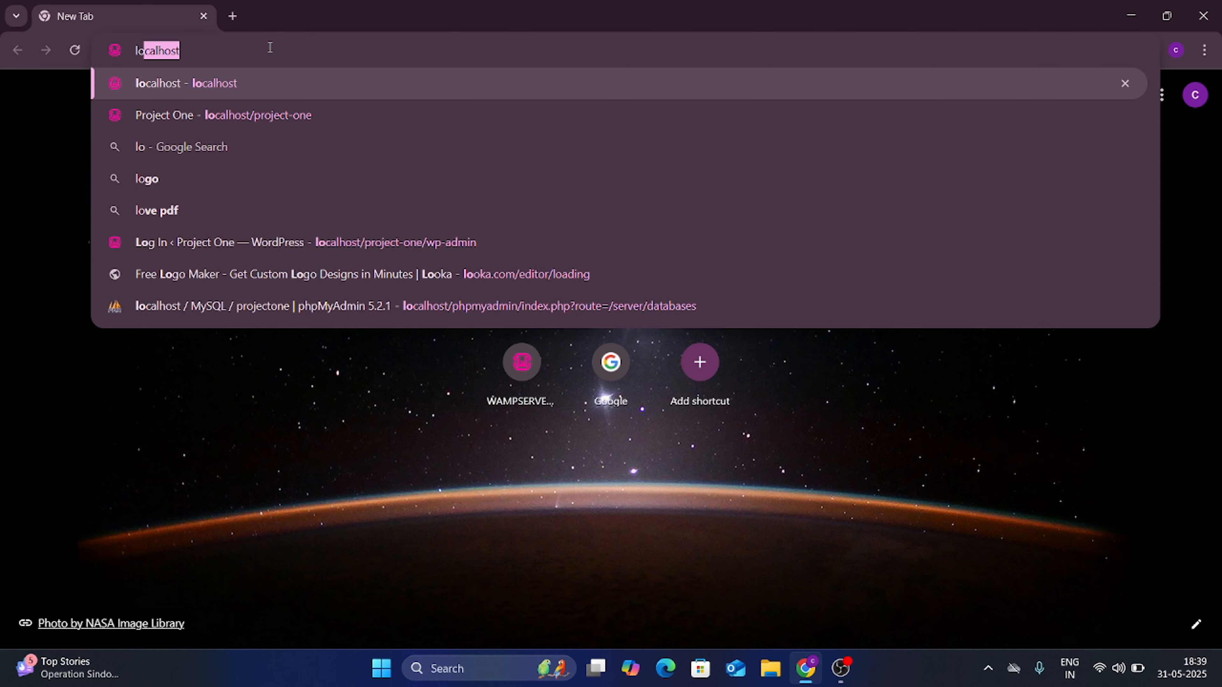
key(Return)
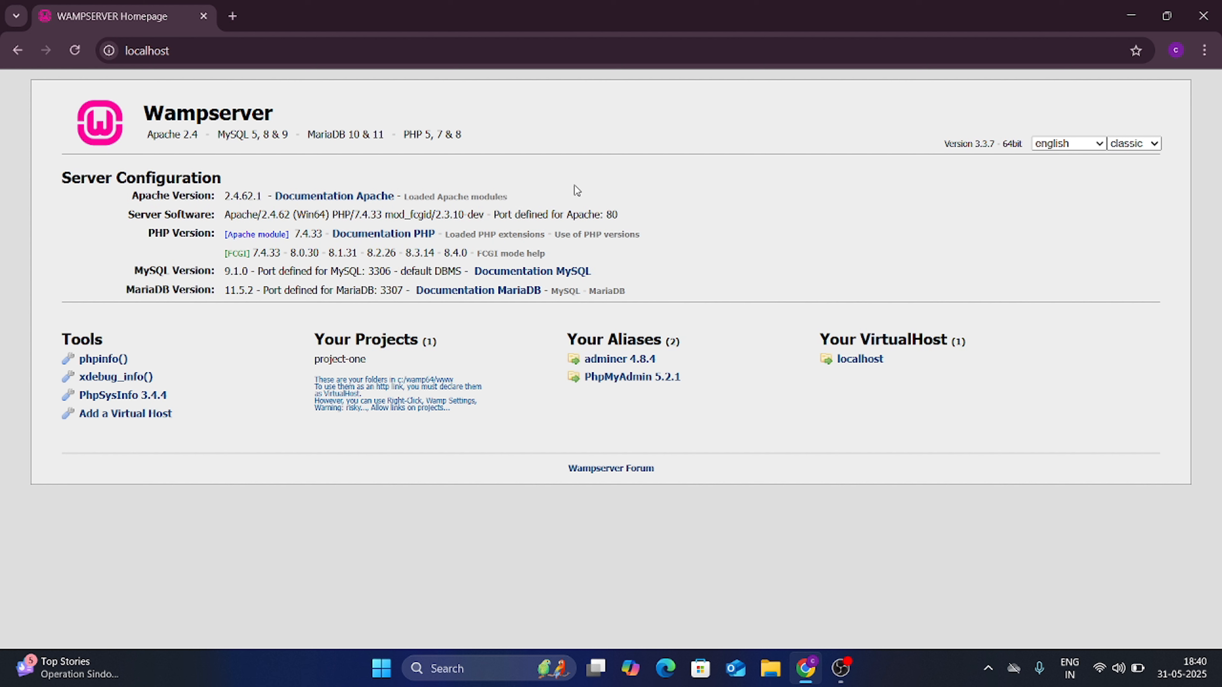
Step: Copy the project-one folder name and load localhost/project-one
triple_click(354, 360)
key(ctrl+c)
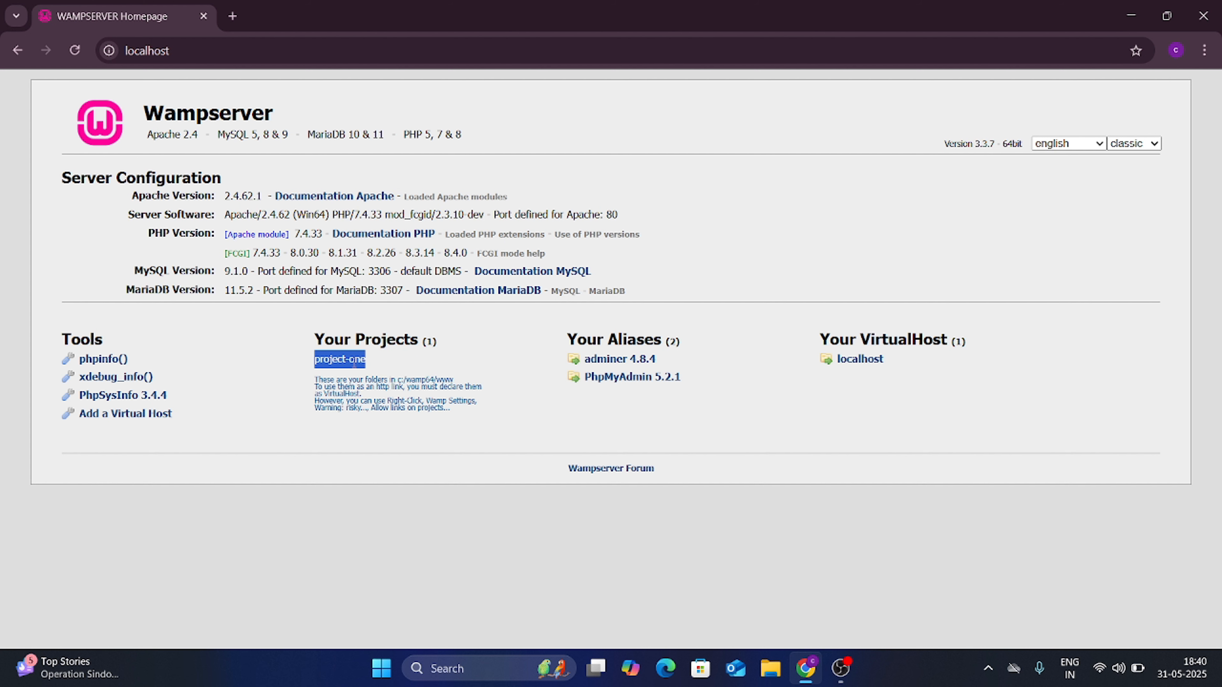
click(429, 51)
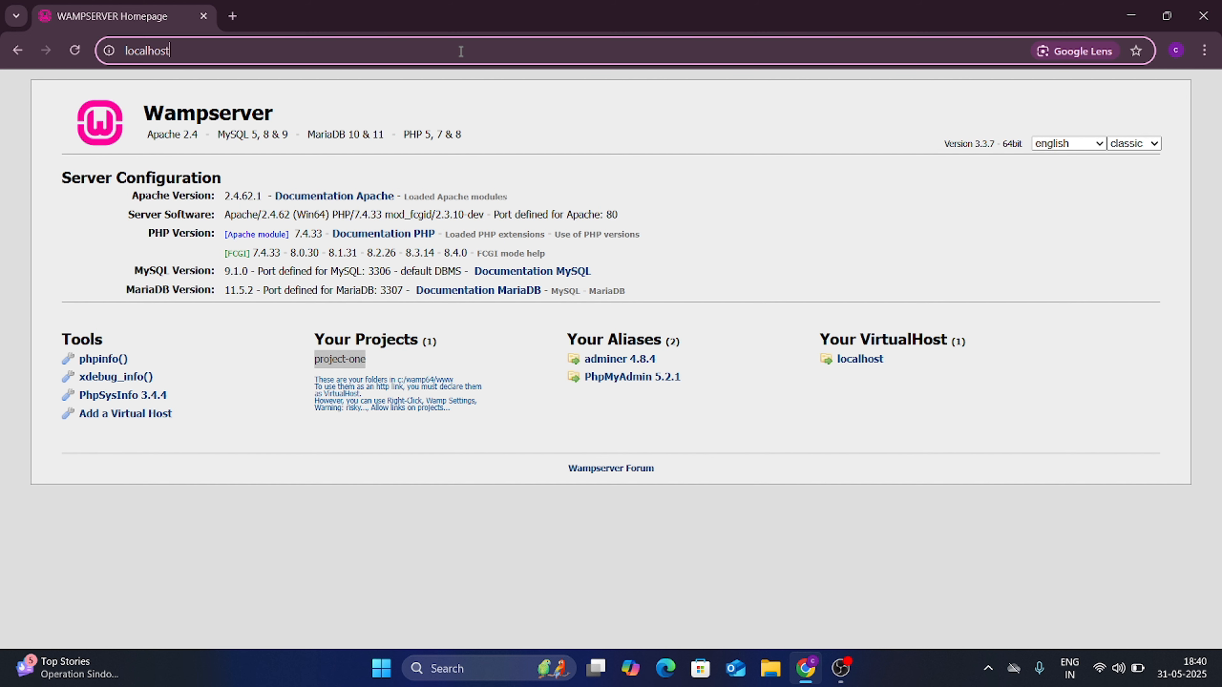
text(/)
key(ctrl+v)
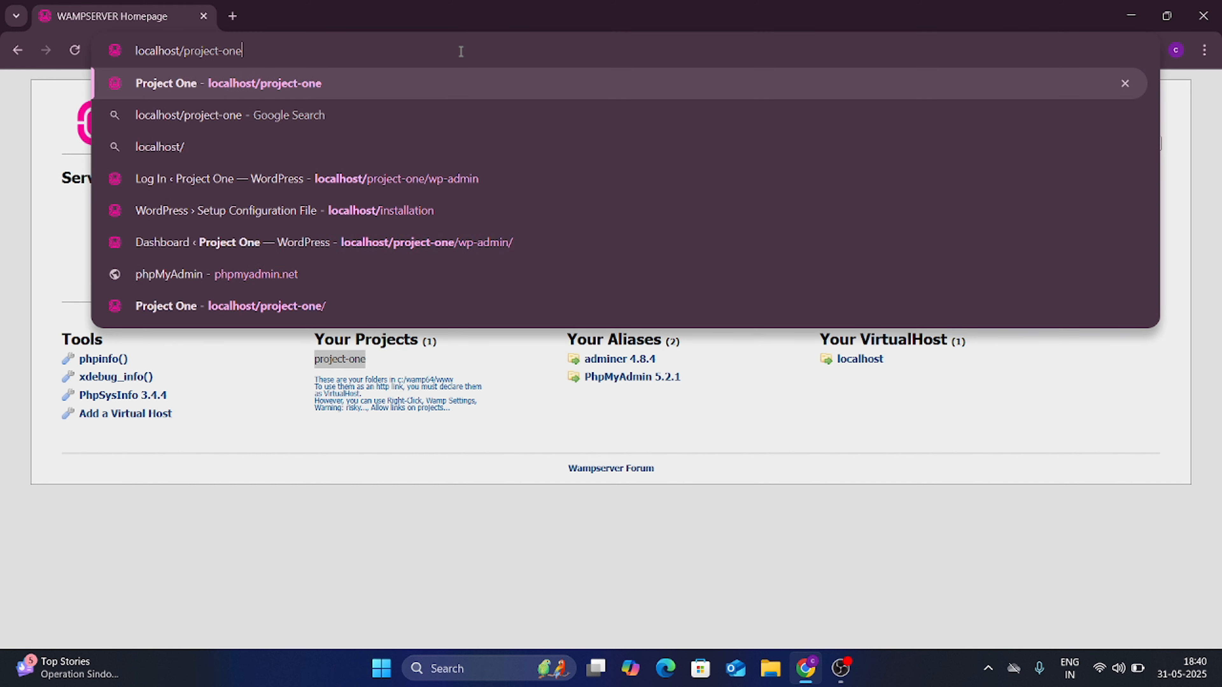
key(Return)
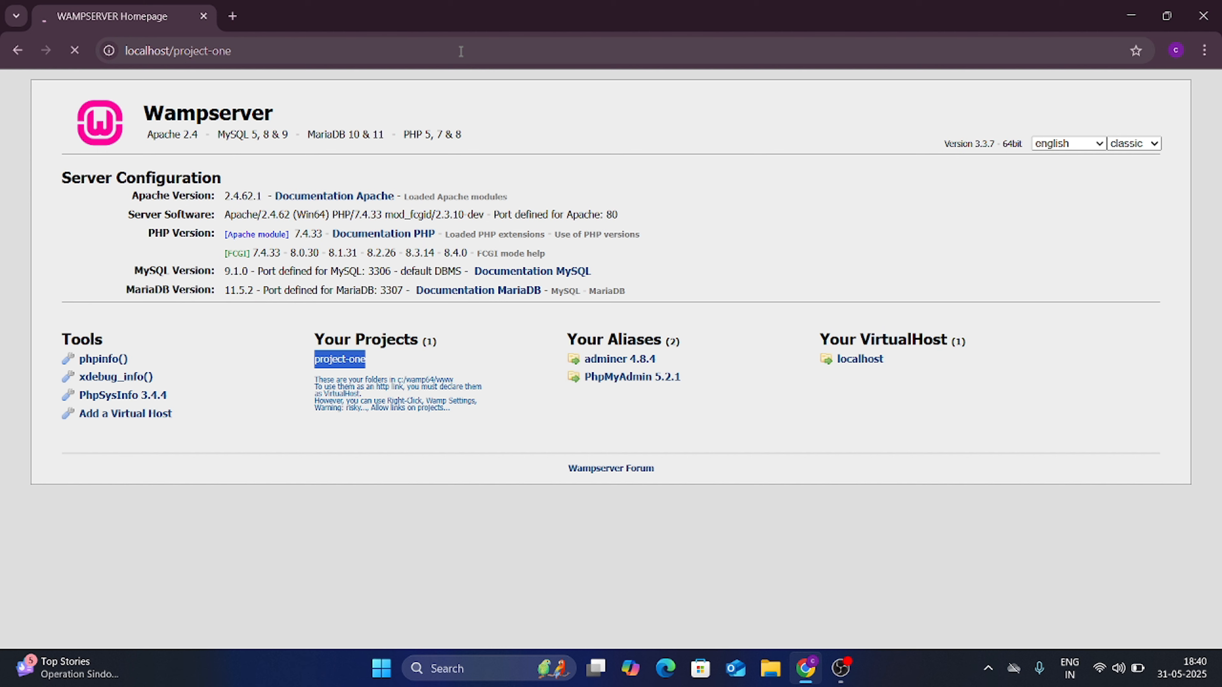
Step: Load localhost/project-one/wp-admin to reach the WordPress login page
click(233, 17)
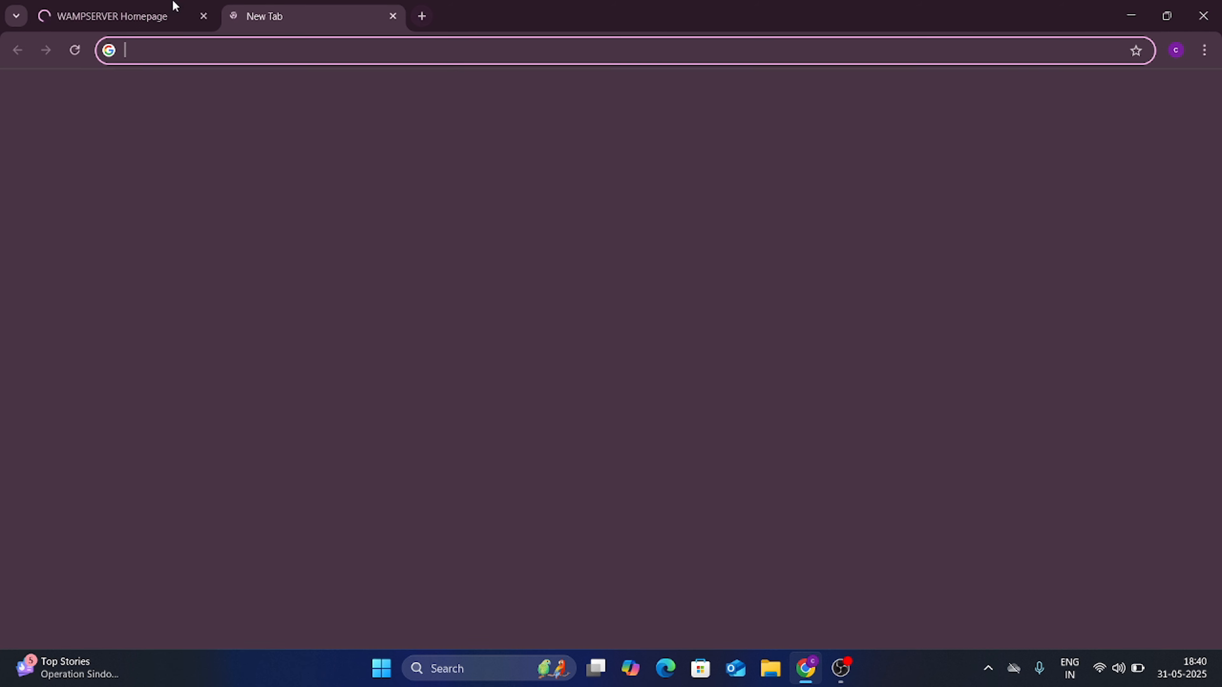
click(169, 5)
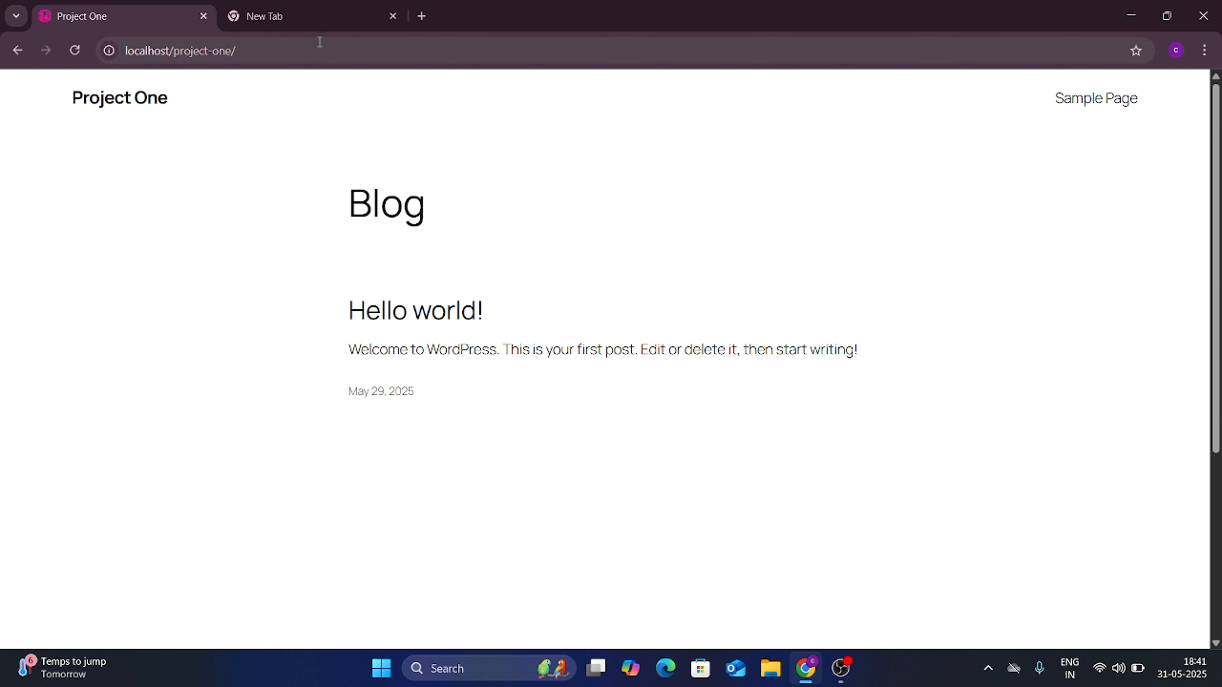
click(376, 51)
click(381, 52)
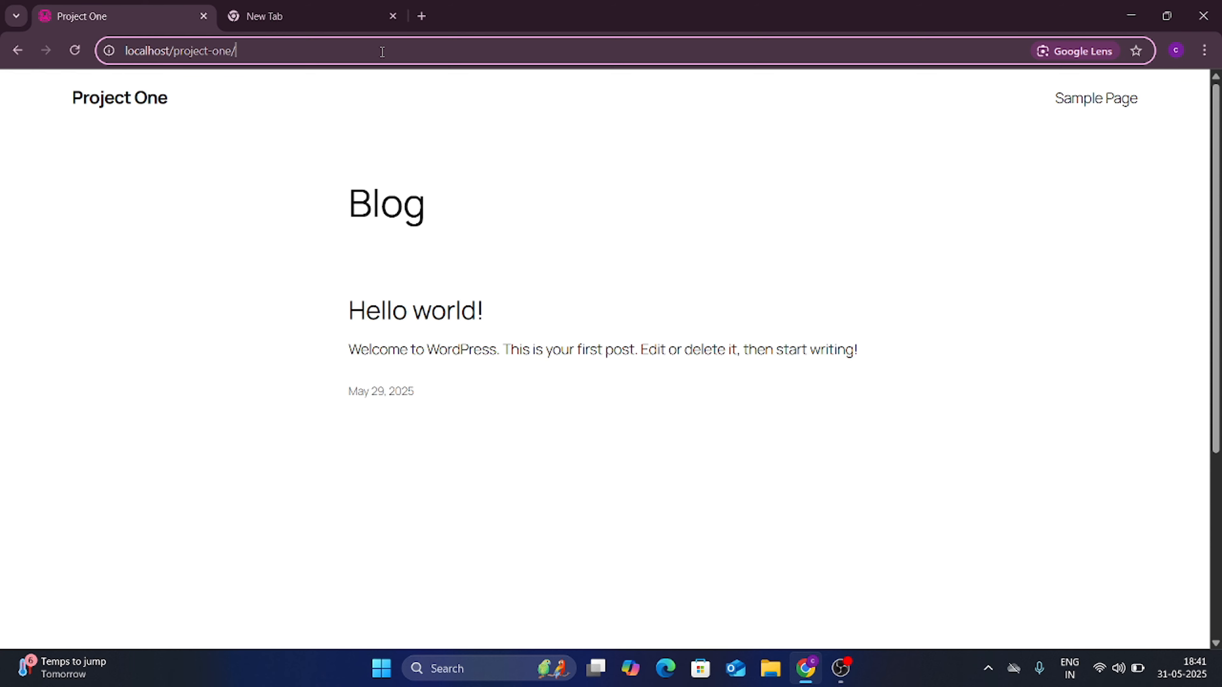
text(w)
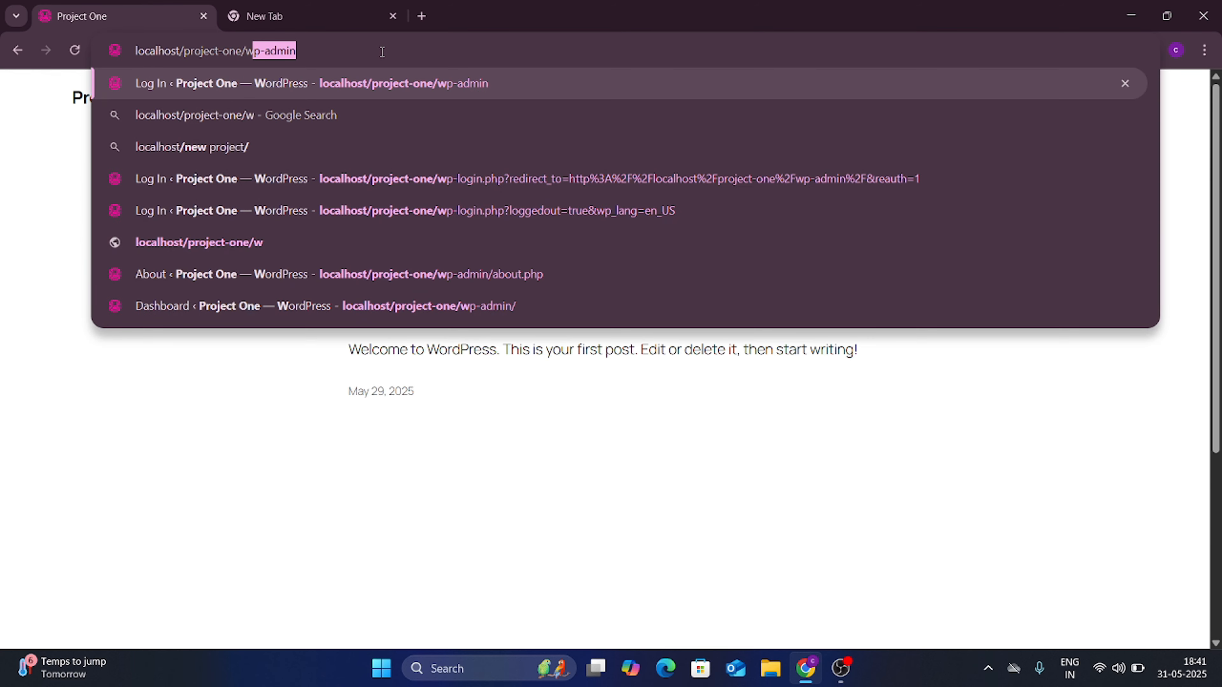
text(p-admin)
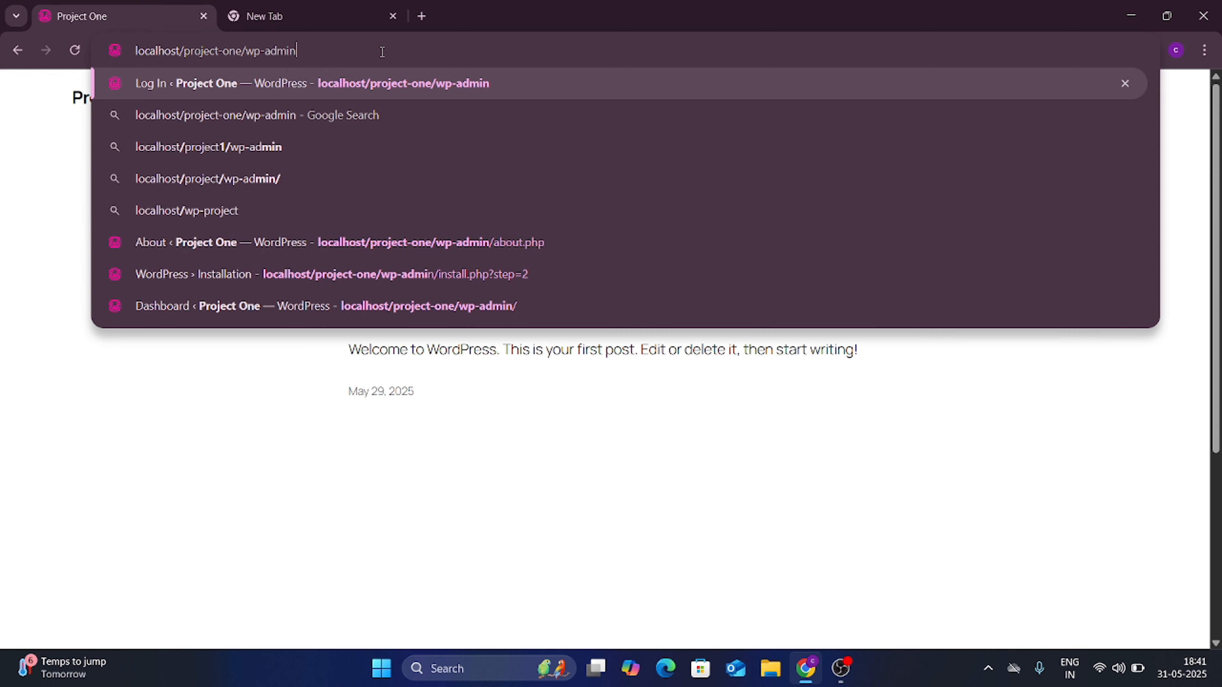
key(Return)
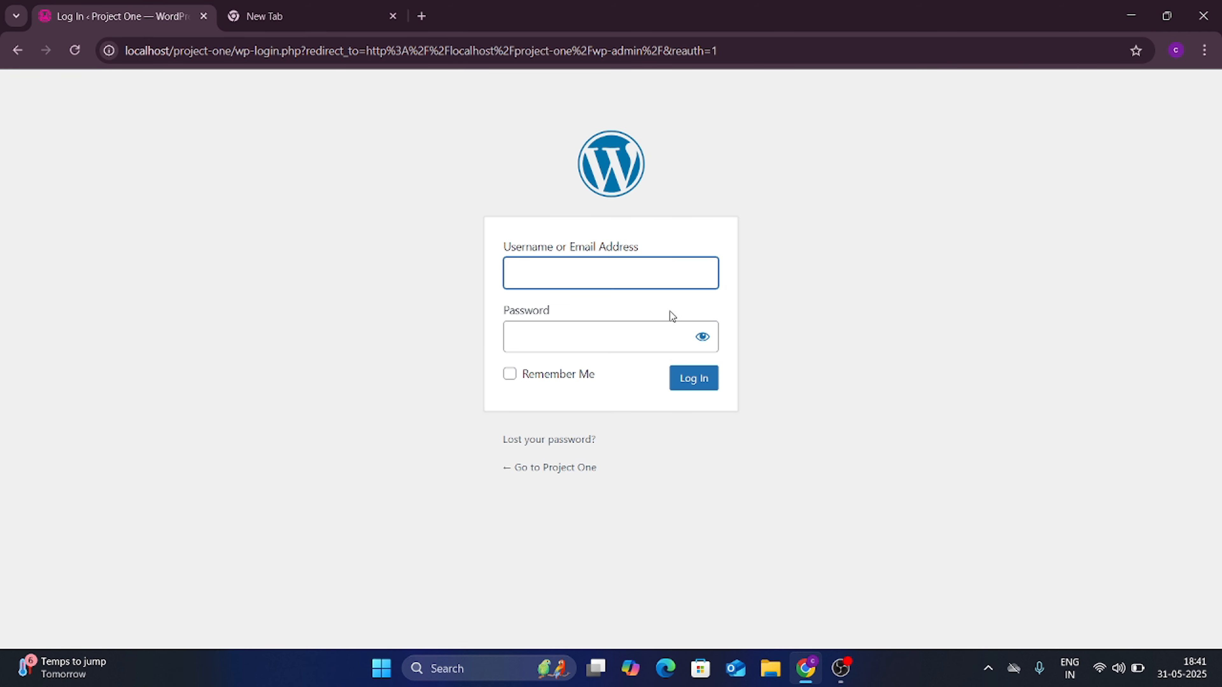
Step: Log in as admin with the account password, revealing it to verify before submitting
click(615, 265)
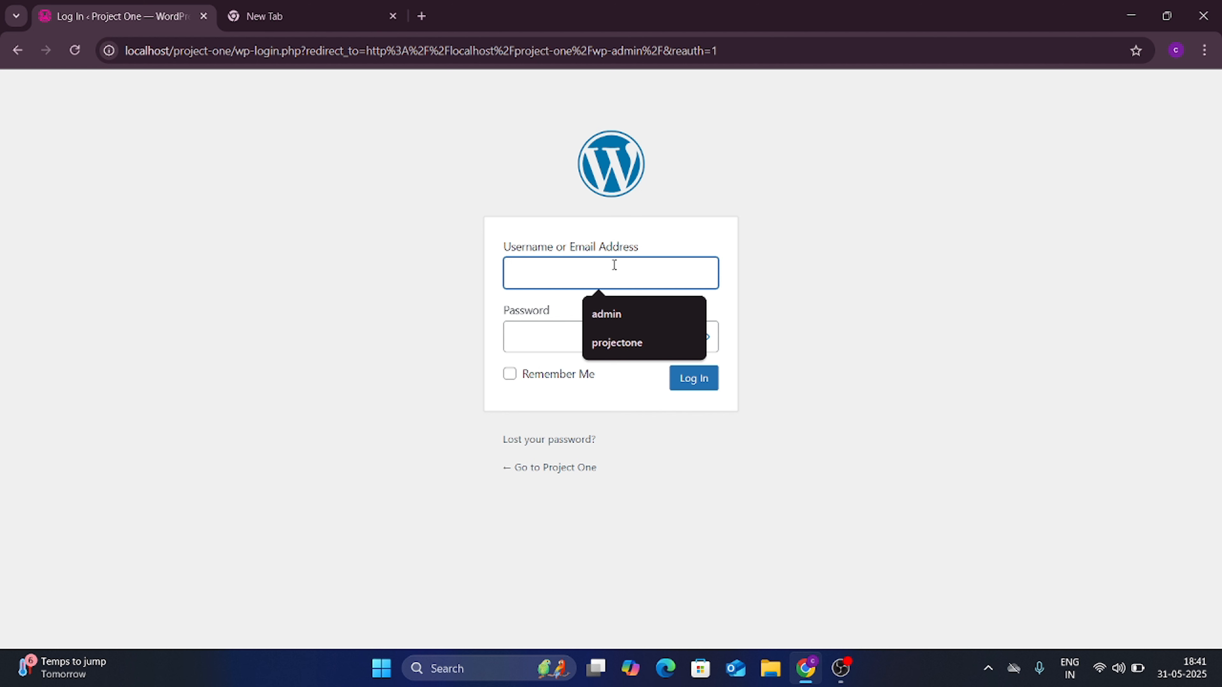
text(admin)
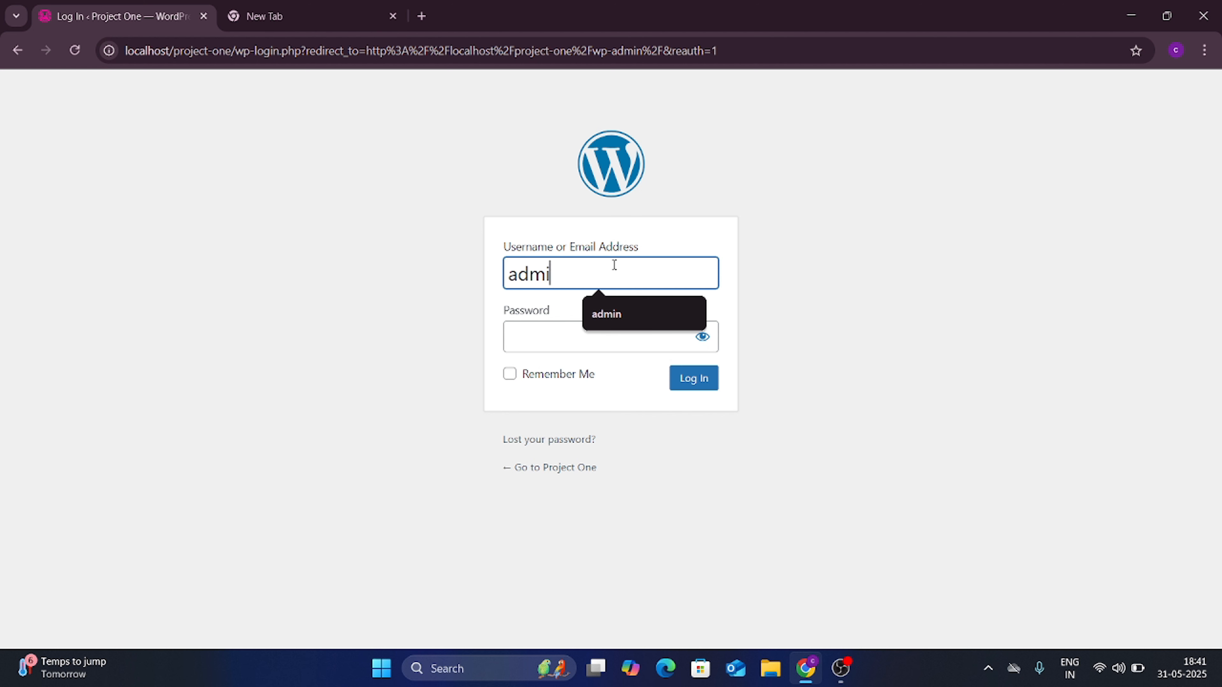
click(579, 352)
text(***)
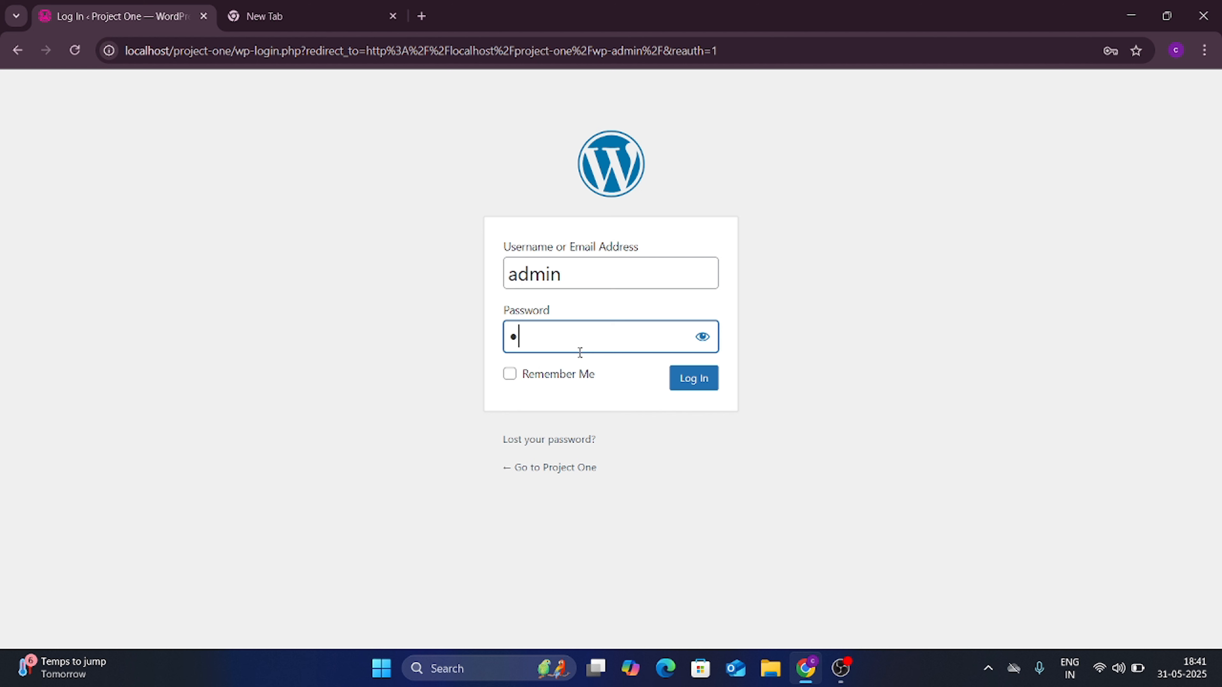
text(*****)
click(702, 338)
click(698, 392)
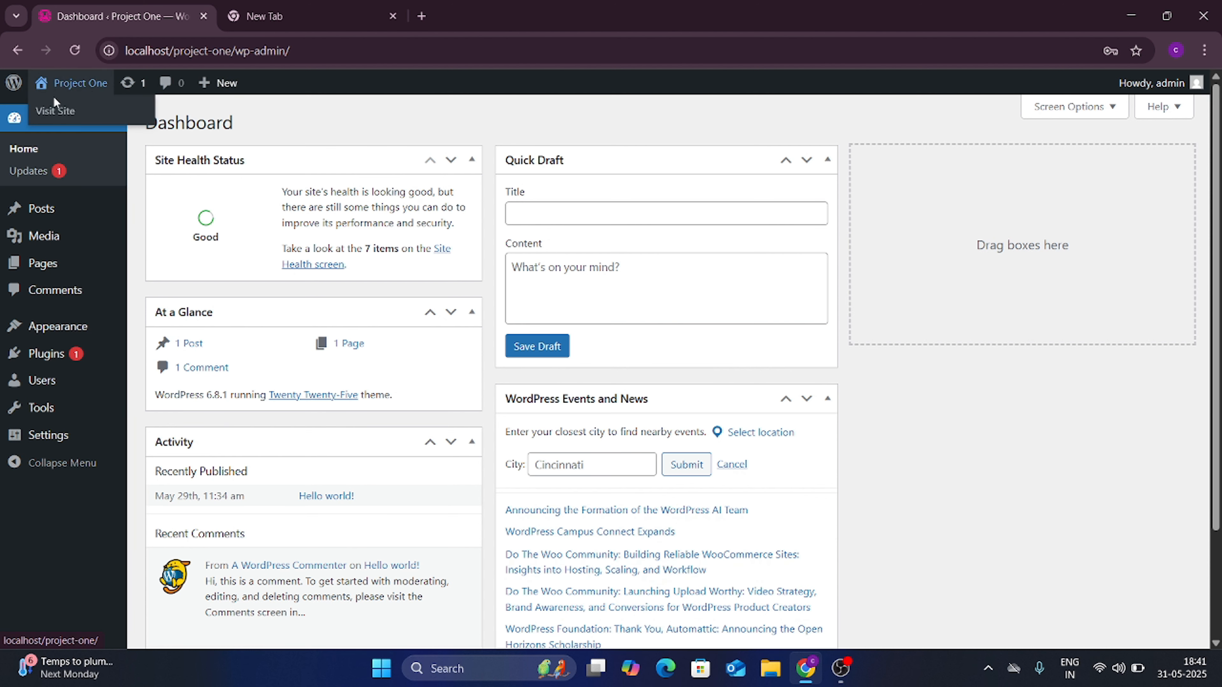
Step: Open Visit Site in a new tab and compare the live blog with the admin Dashboard
right_click(50, 106)
click(83, 120)
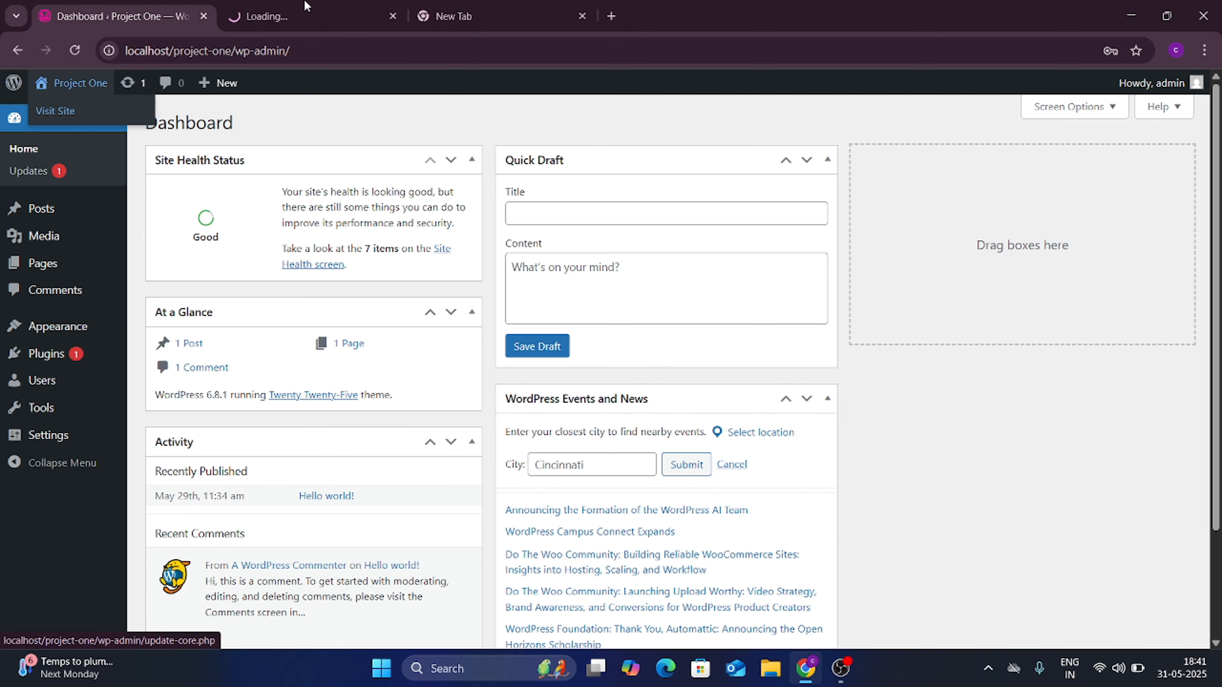
click(306, 6)
click(163, 8)
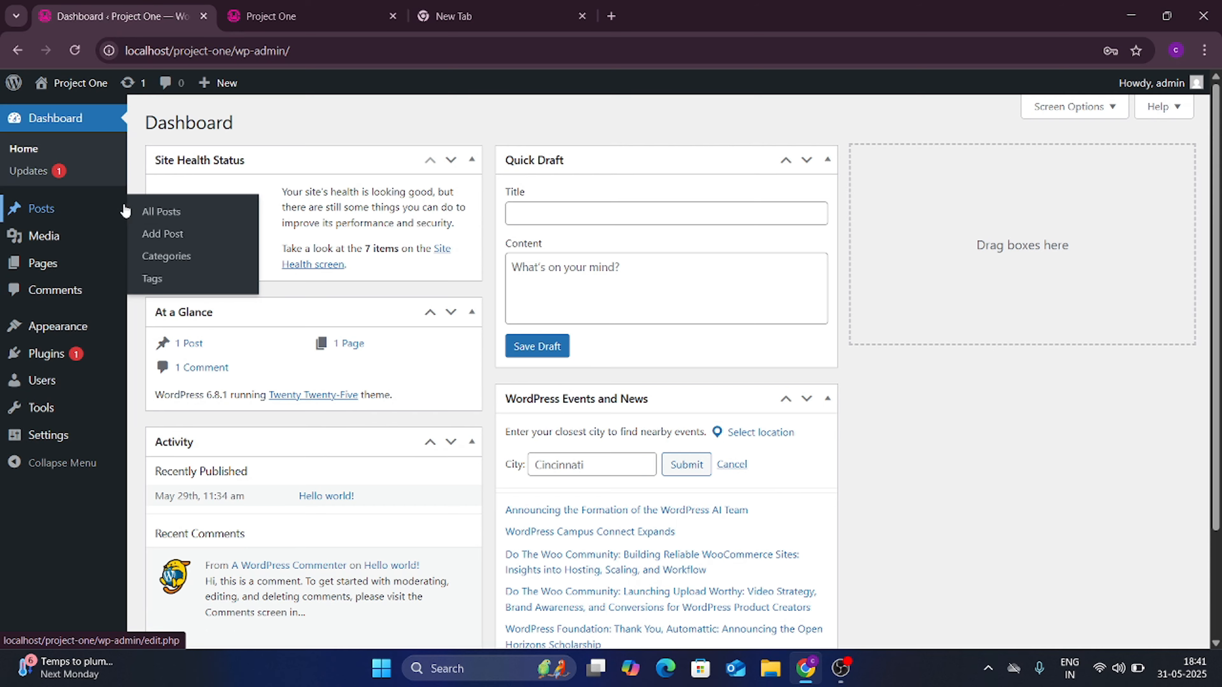
click(316, 6)
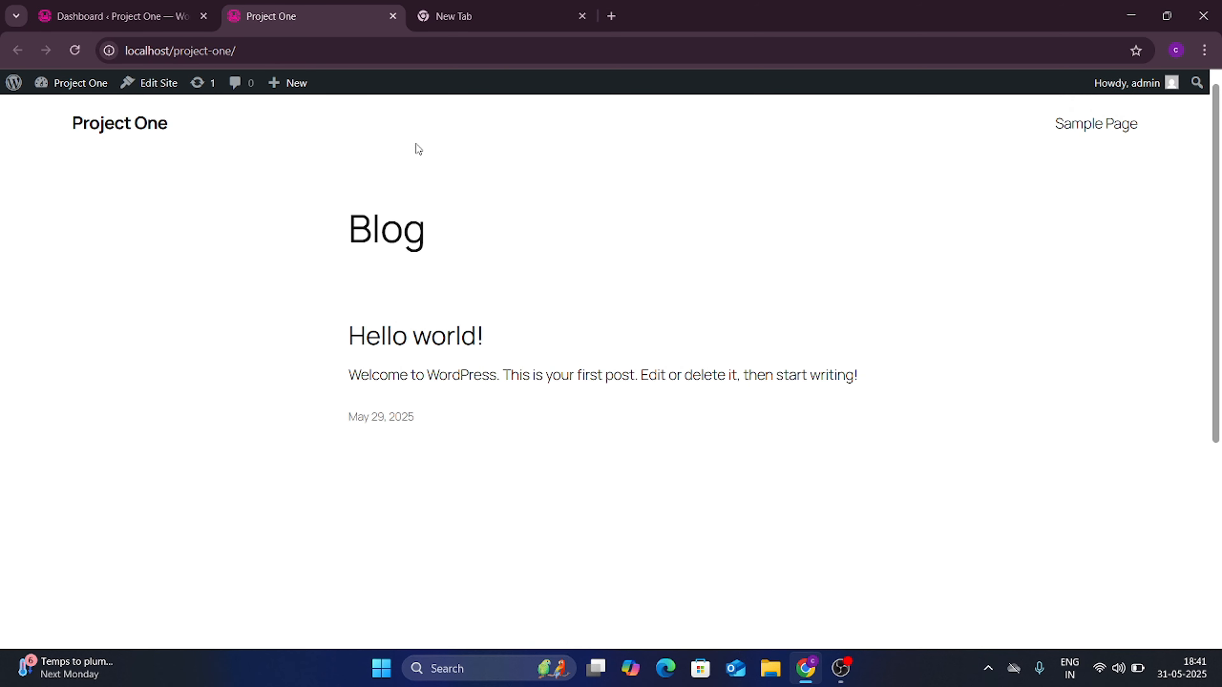
scroll(607, 289, down, 5)
scroll(607, 289, up, 5)
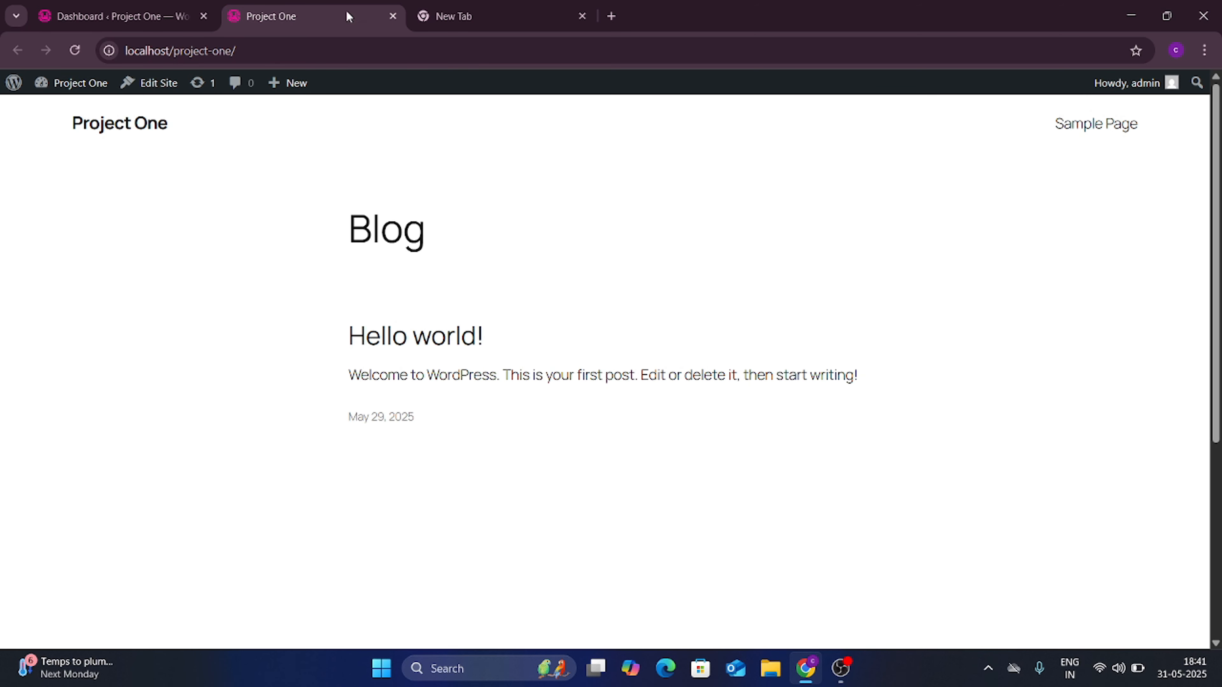
click(176, 5)
click(279, 7)
click(169, 5)
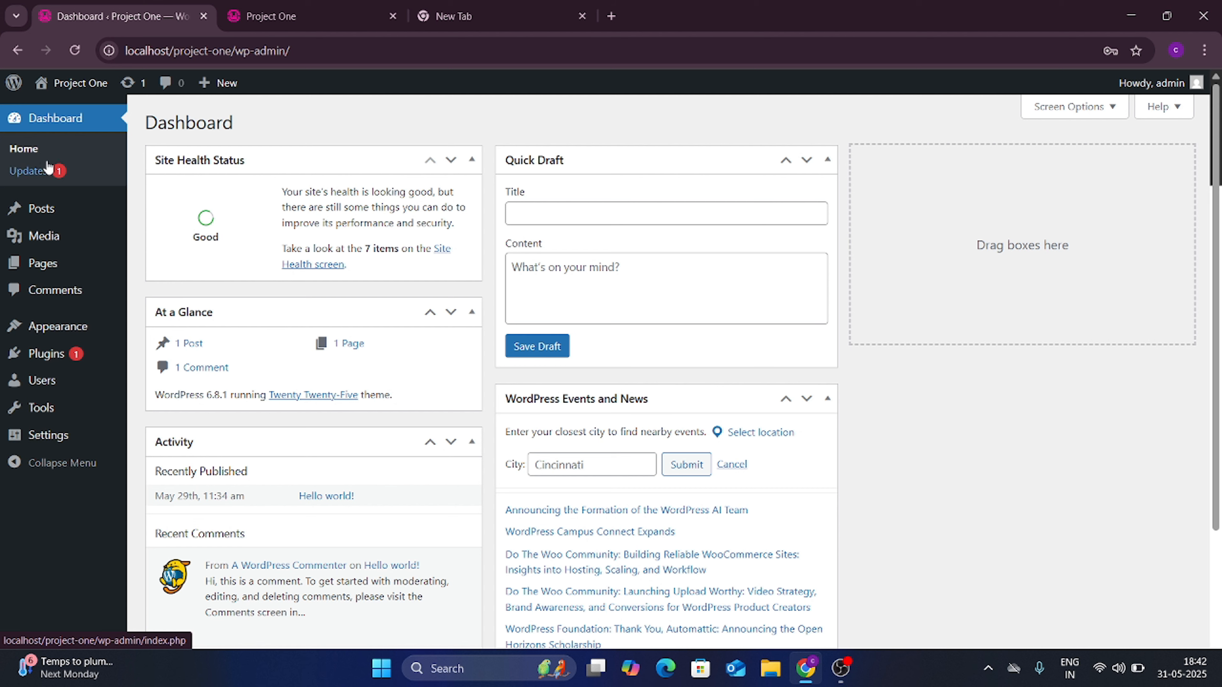
Step: Browse the Dashboard Home and Updates screens, then reach All Posts listing 'Hello world!'
click(30, 153)
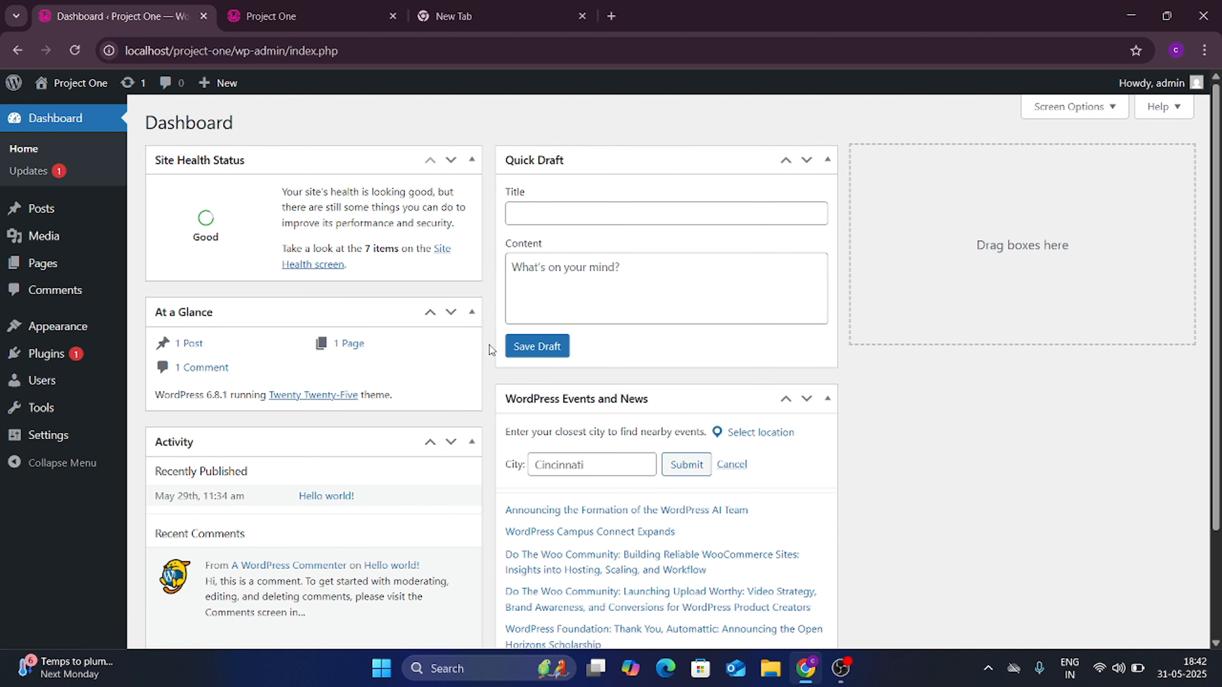
scroll(488, 344, down, 5)
scroll(489, 345, up, 5)
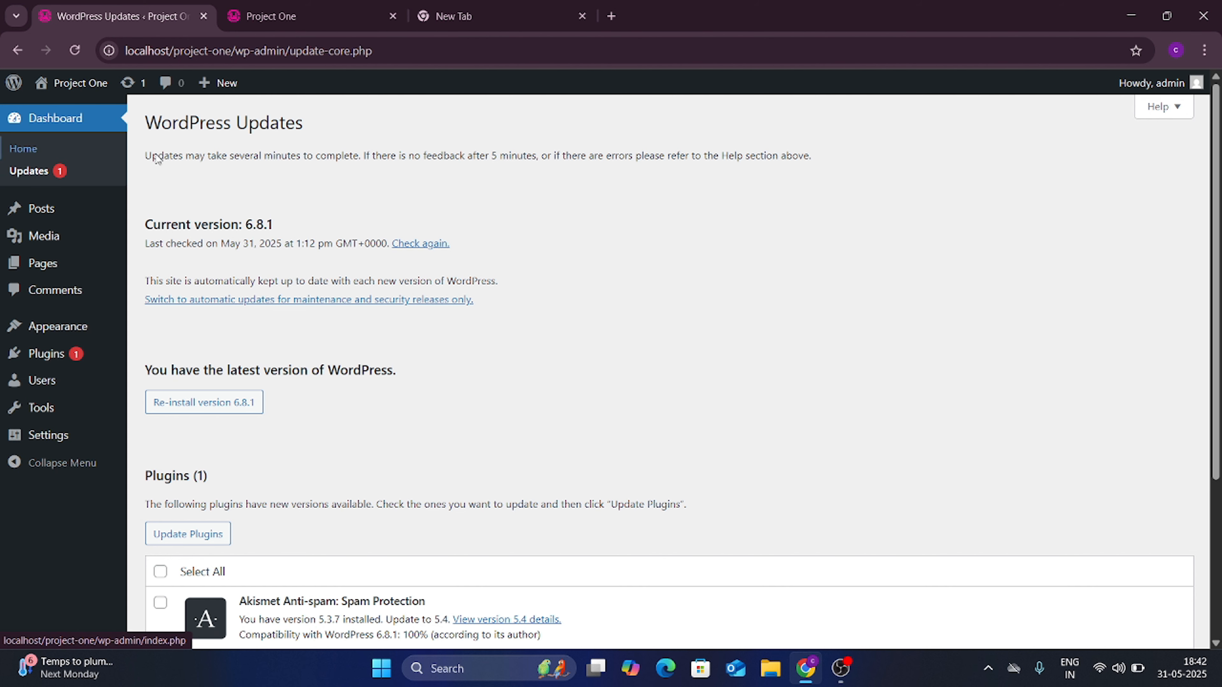
scroll(388, 329, down, 5)
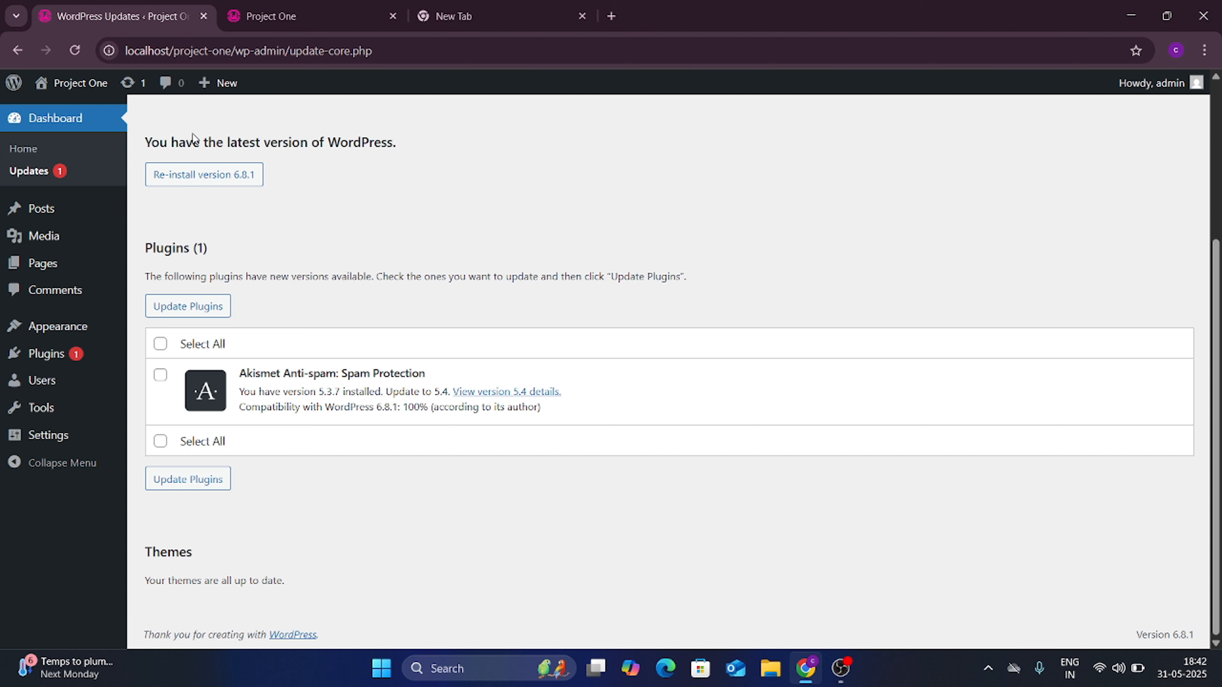
scroll(280, 219, up, 5)
mouse_move(56, 216)
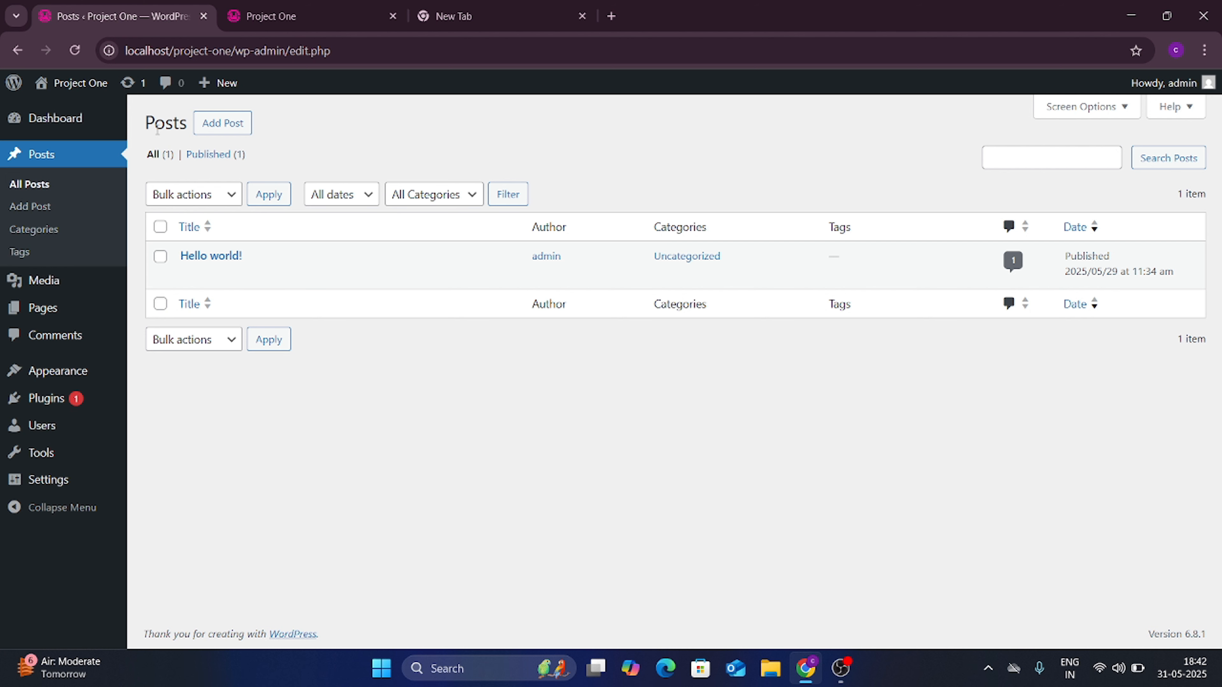
Step: Trash the 'Hello world!' post from the Posts list
click(308, 6)
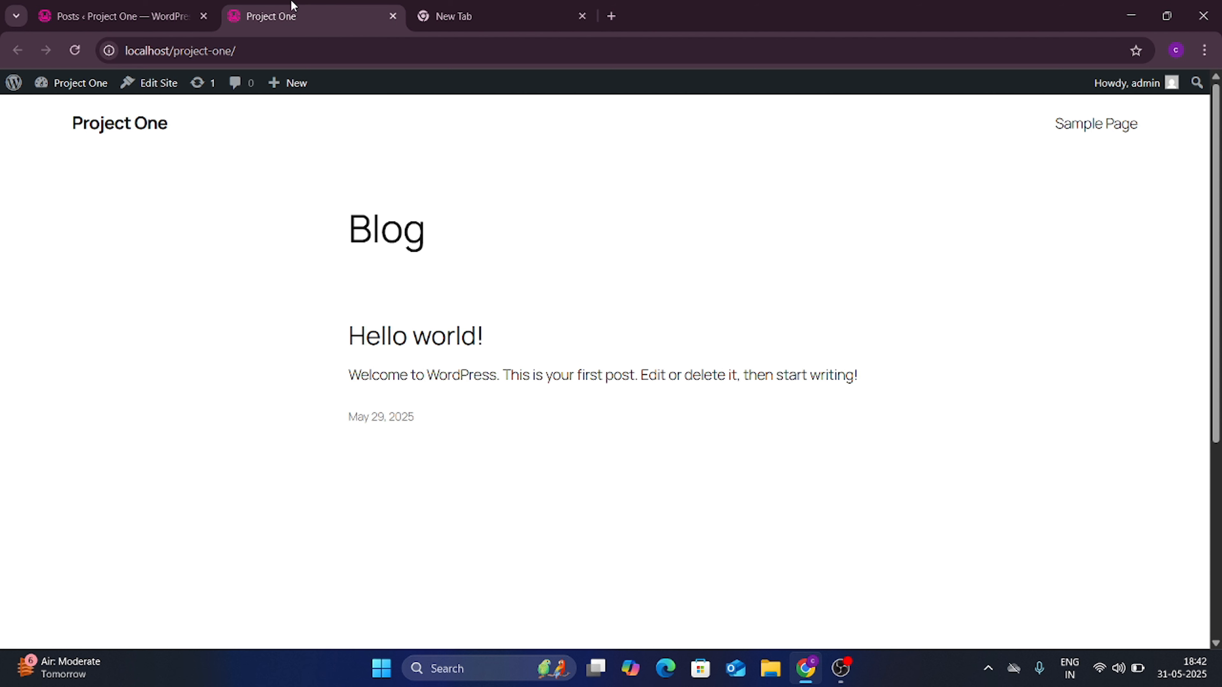
click(171, 6)
mouse_move(226, 260)
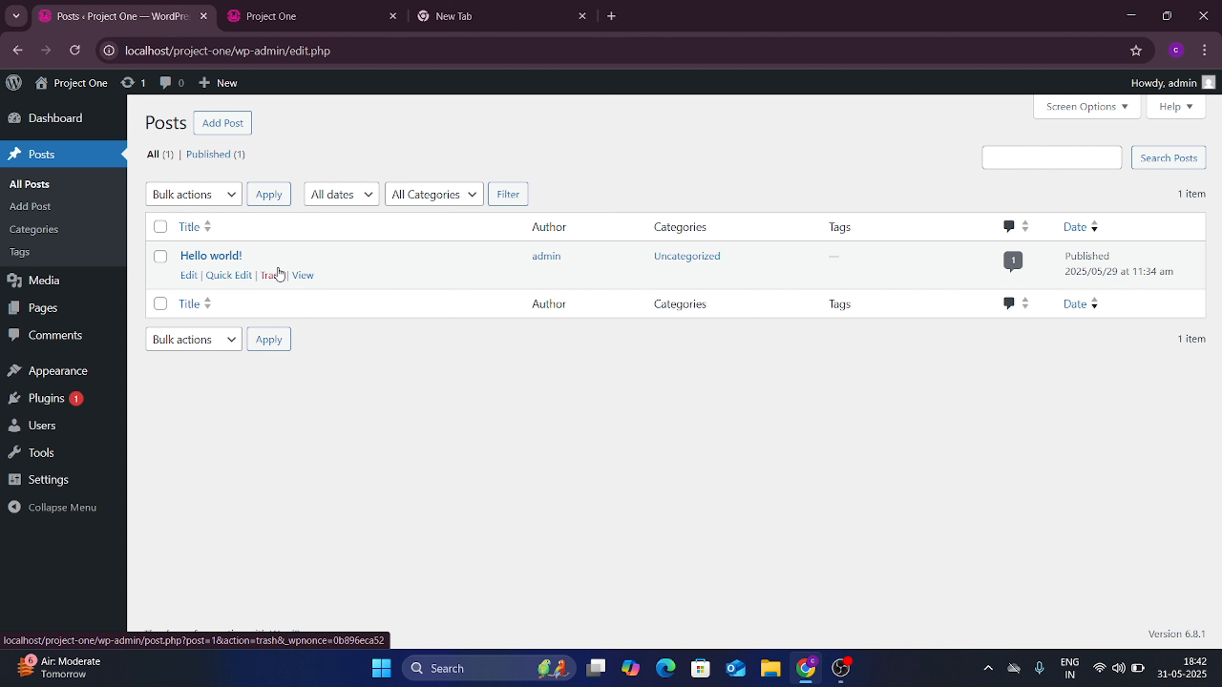
click(272, 281)
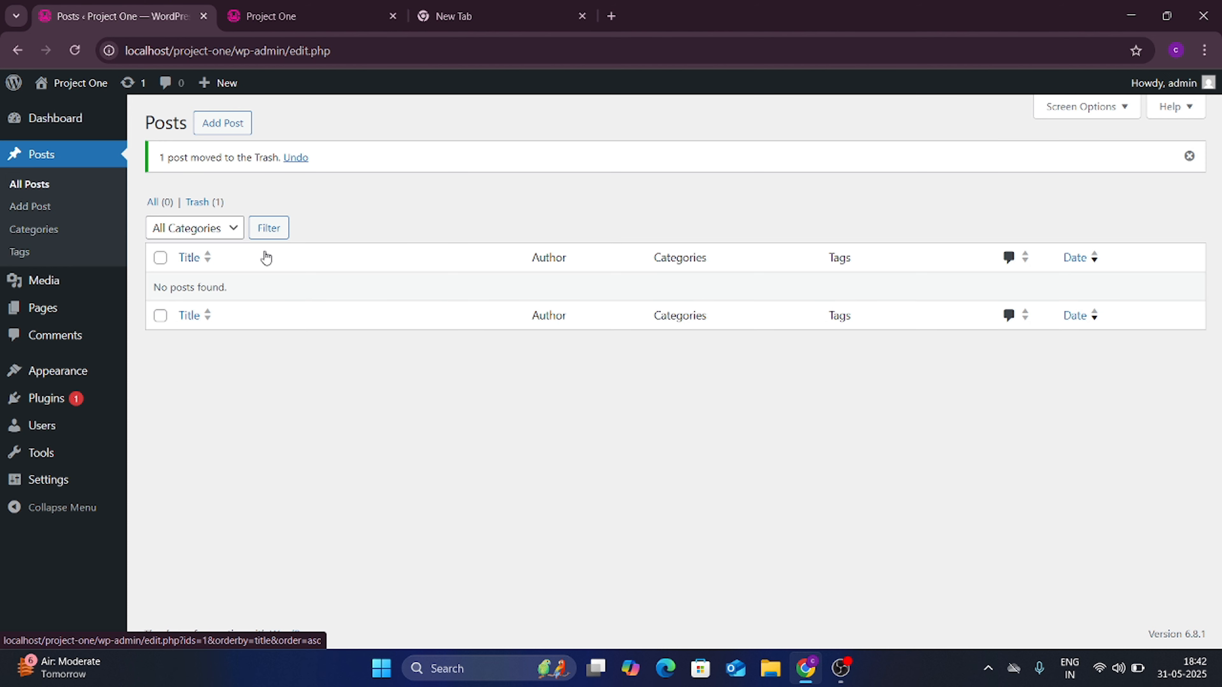
Step: Check the live blog page now shows no posts, then return to admin Posts
click(303, 7)
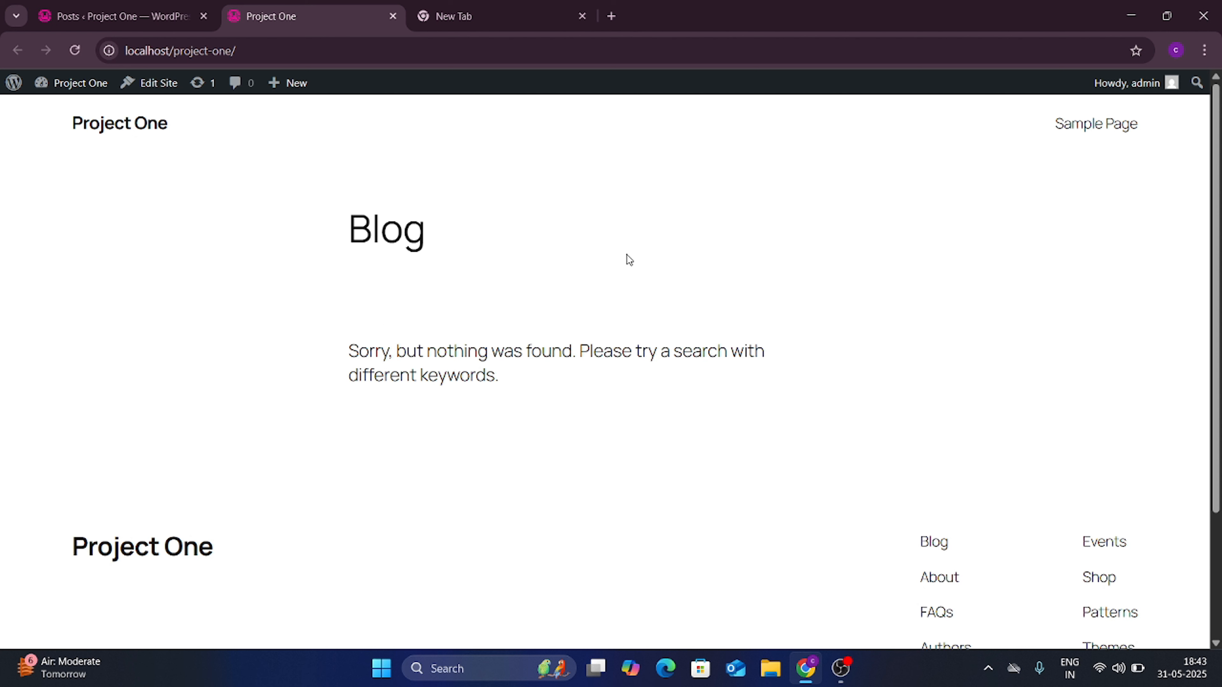
drag(503, 374, 345, 363)
click(321, 350)
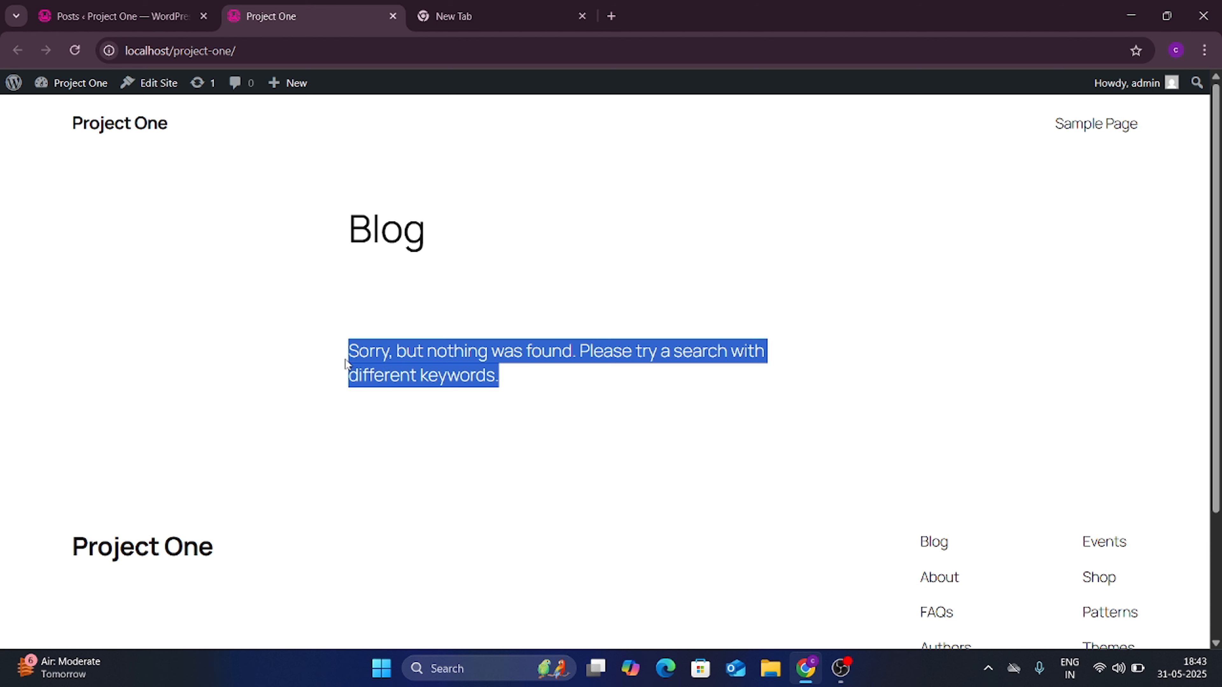
click(522, 355)
click(121, 16)
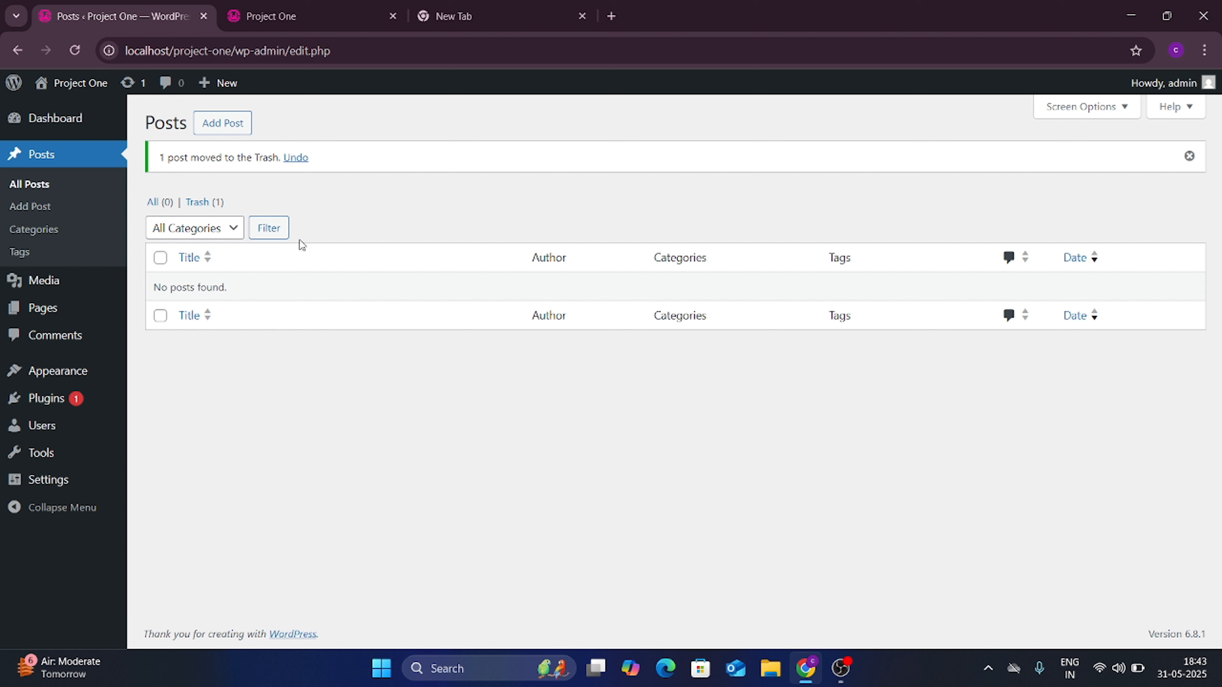
Step: Create a new post titled 'post one' with the paragraph 'this is dummy post'
click(225, 128)
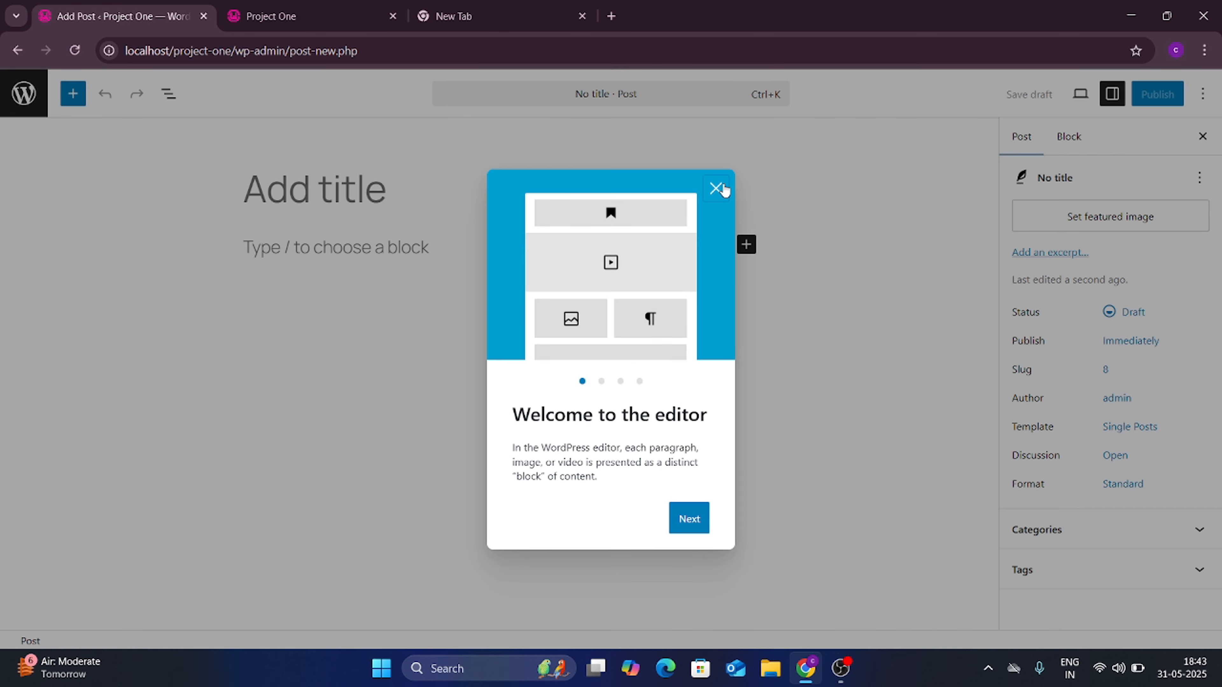
click(716, 188)
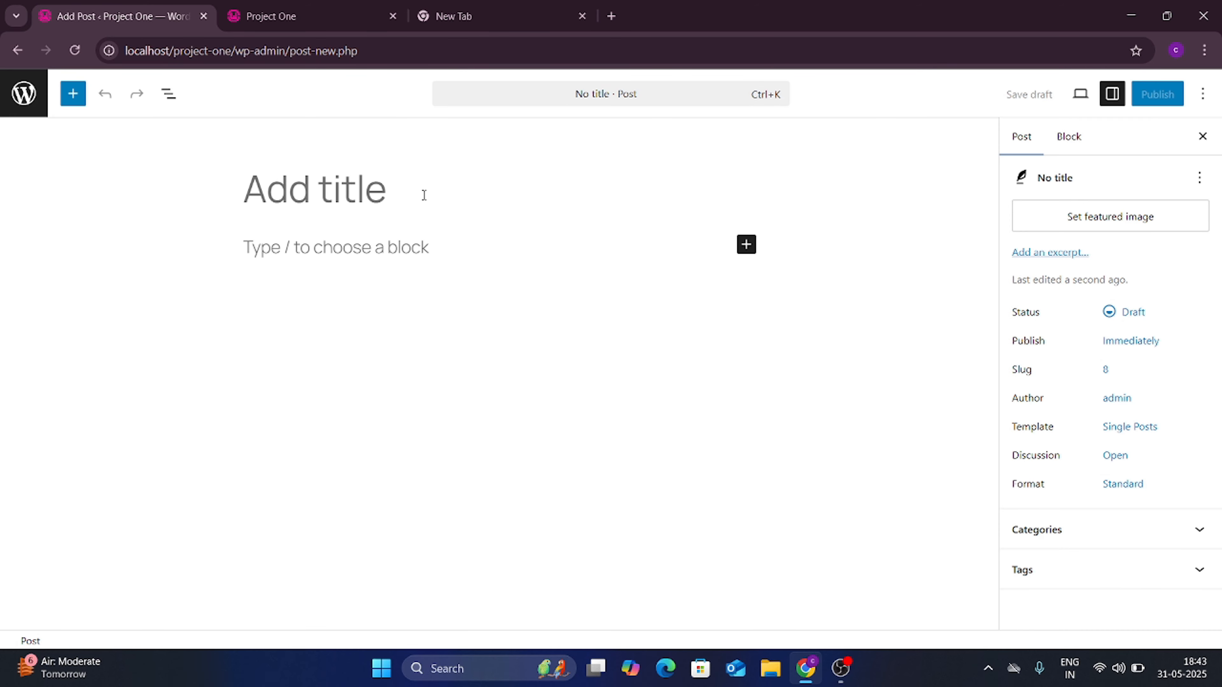
text(post)
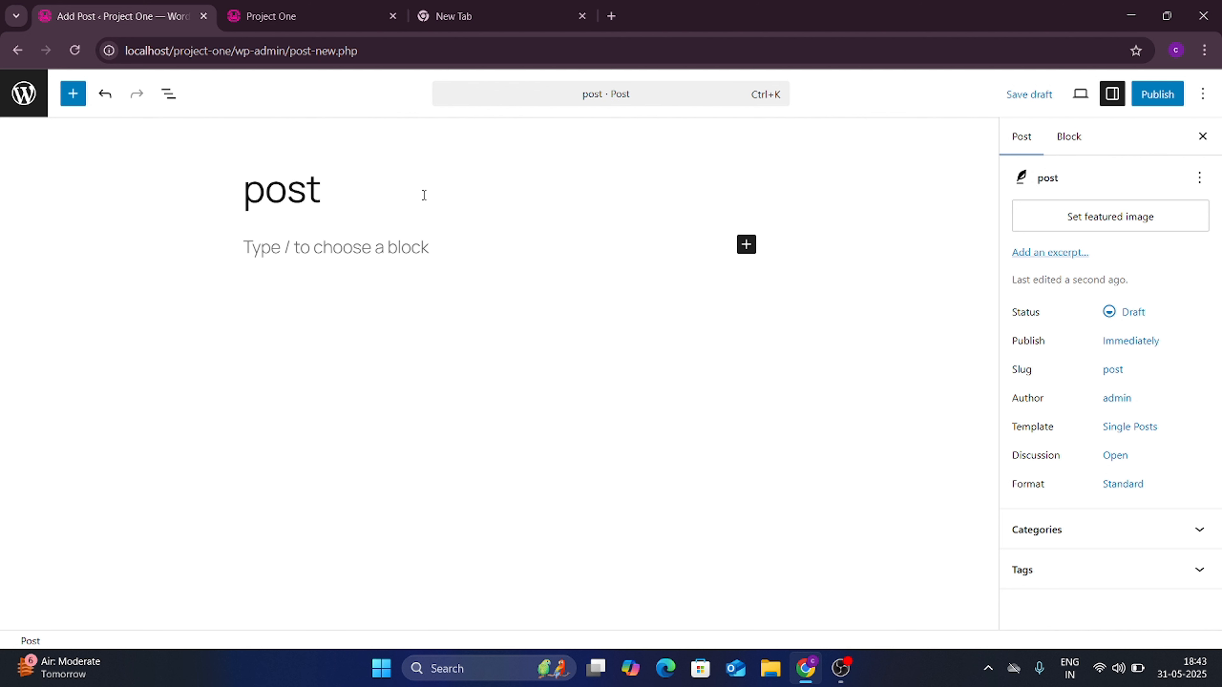
text( one)
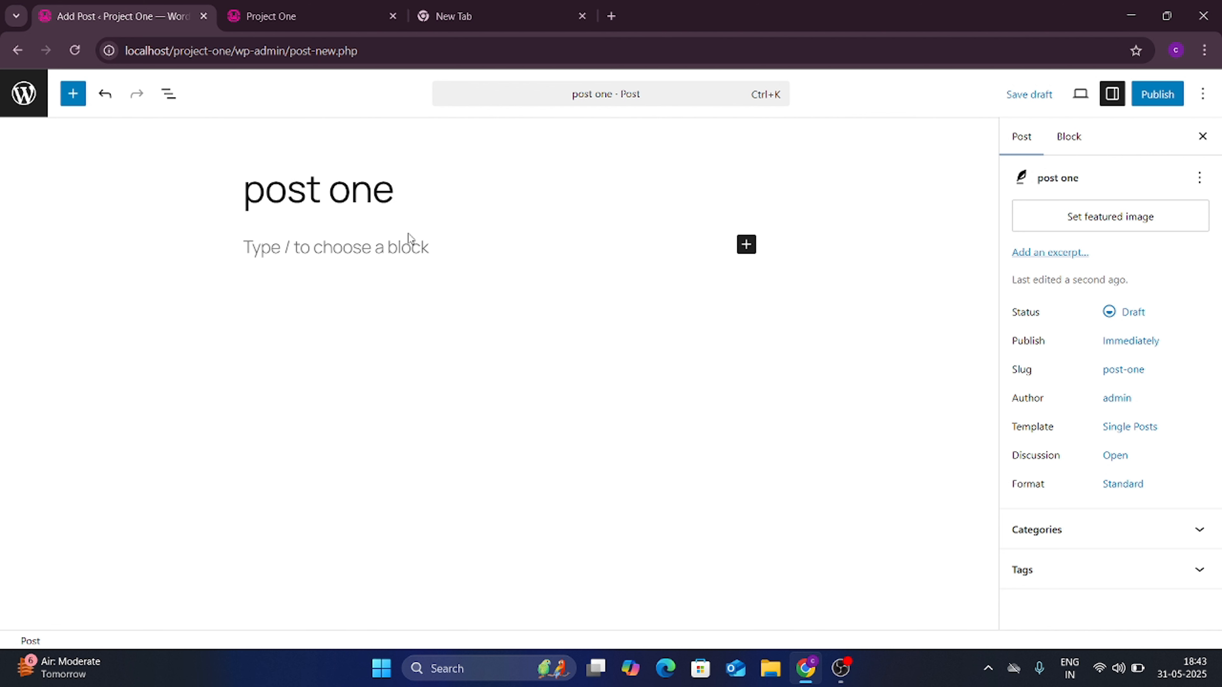
click(403, 239)
text(this is)
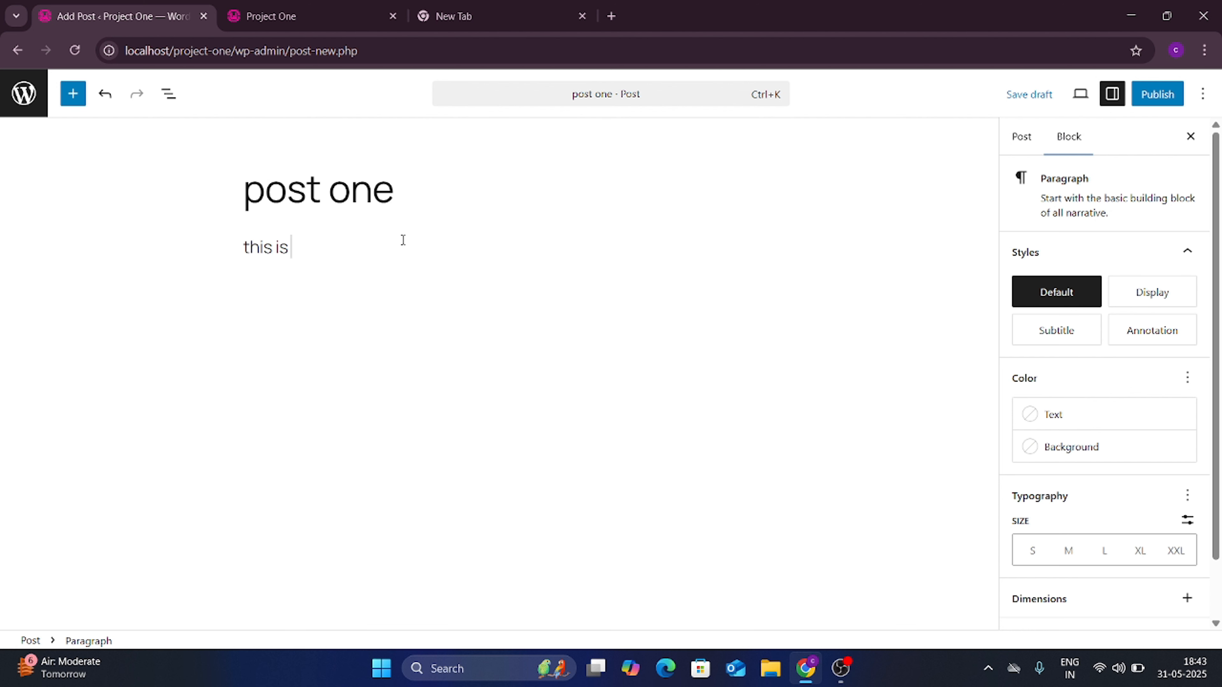
text( dummy post)
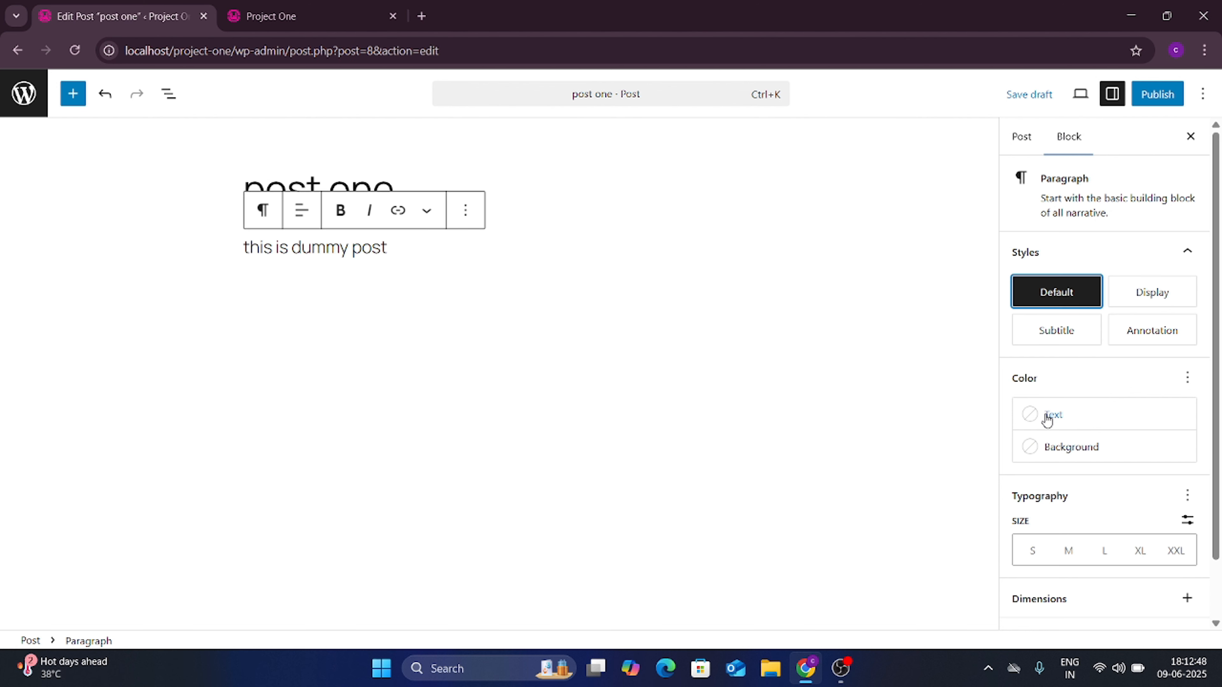
Step: Open and close the paragraph block's Dimensions options in the sidebar
scroll(1051, 446, down, 1)
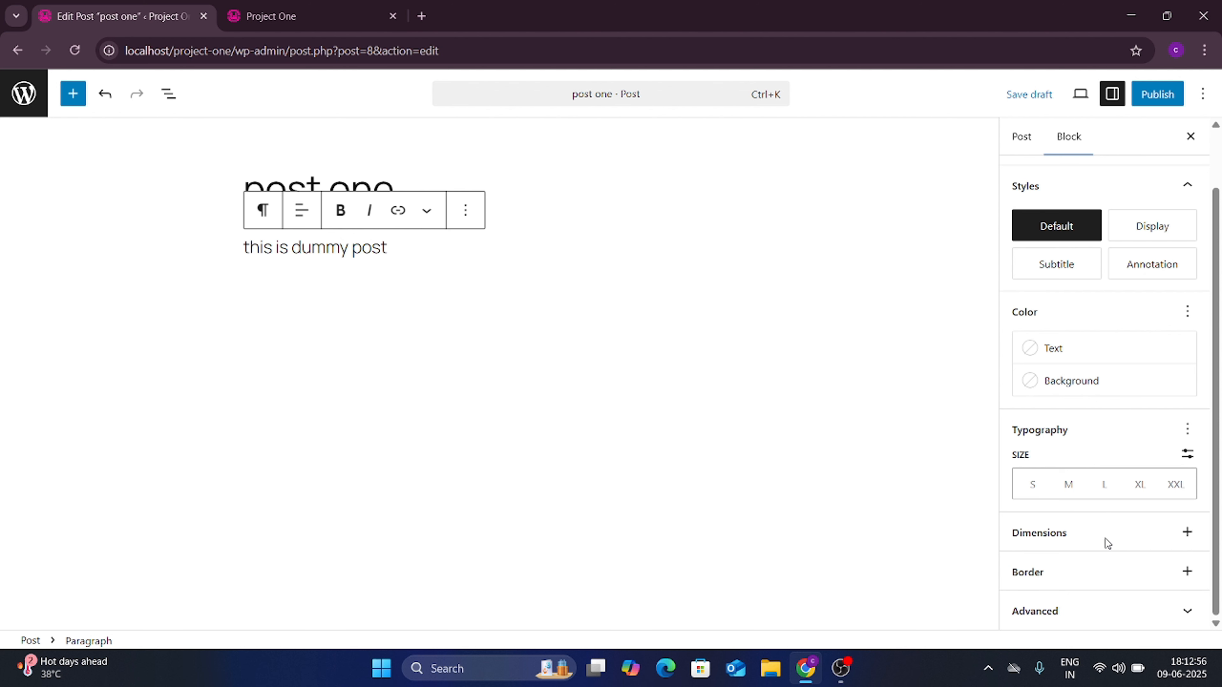
click(1187, 532)
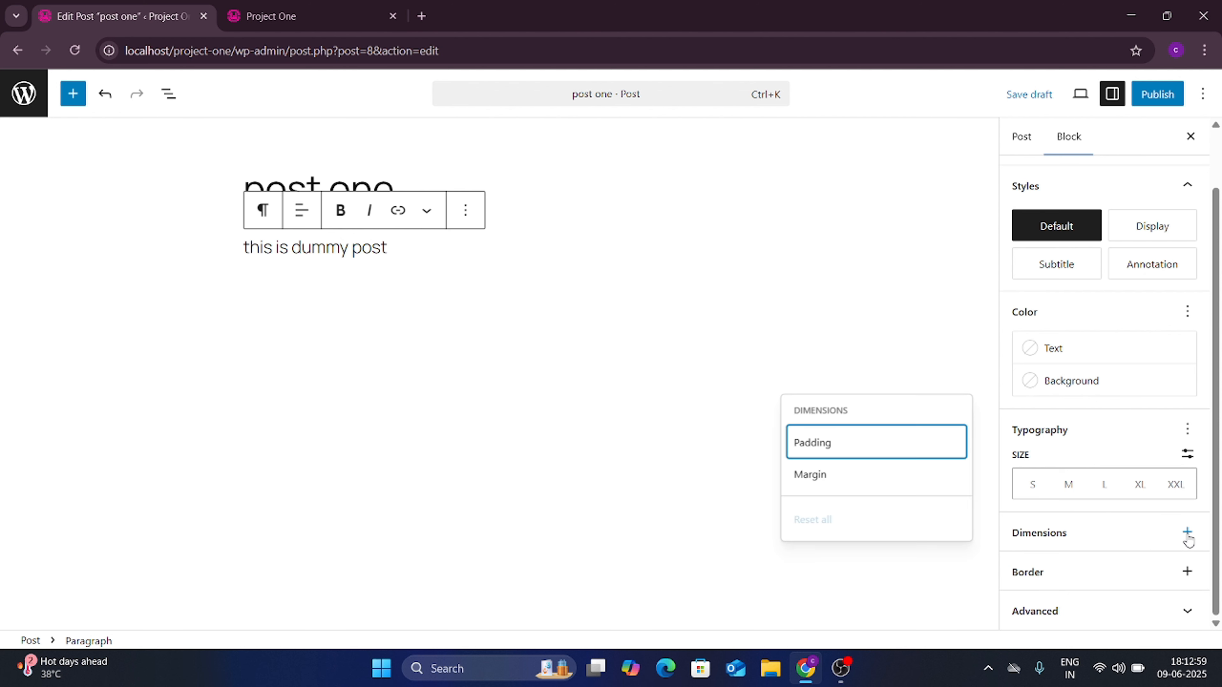
click(1060, 570)
Step: Save post one as a draft and publish it
scroll(1076, 460, up, 2)
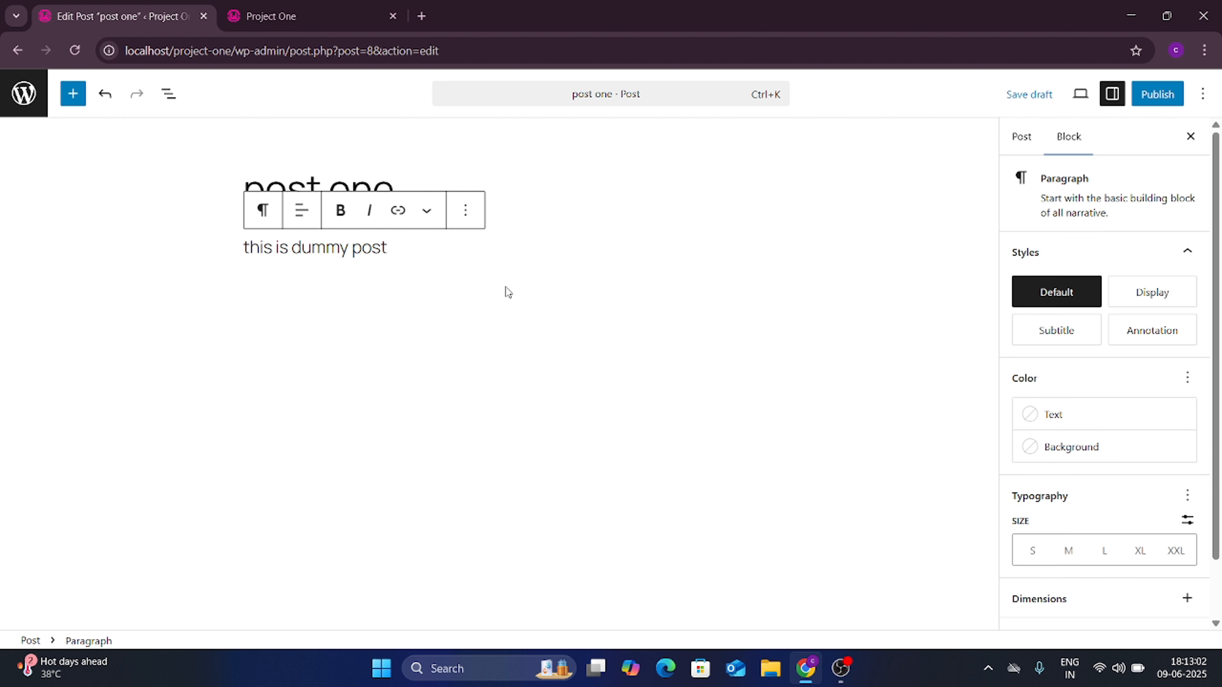
key(ctrl+s)
click(1153, 102)
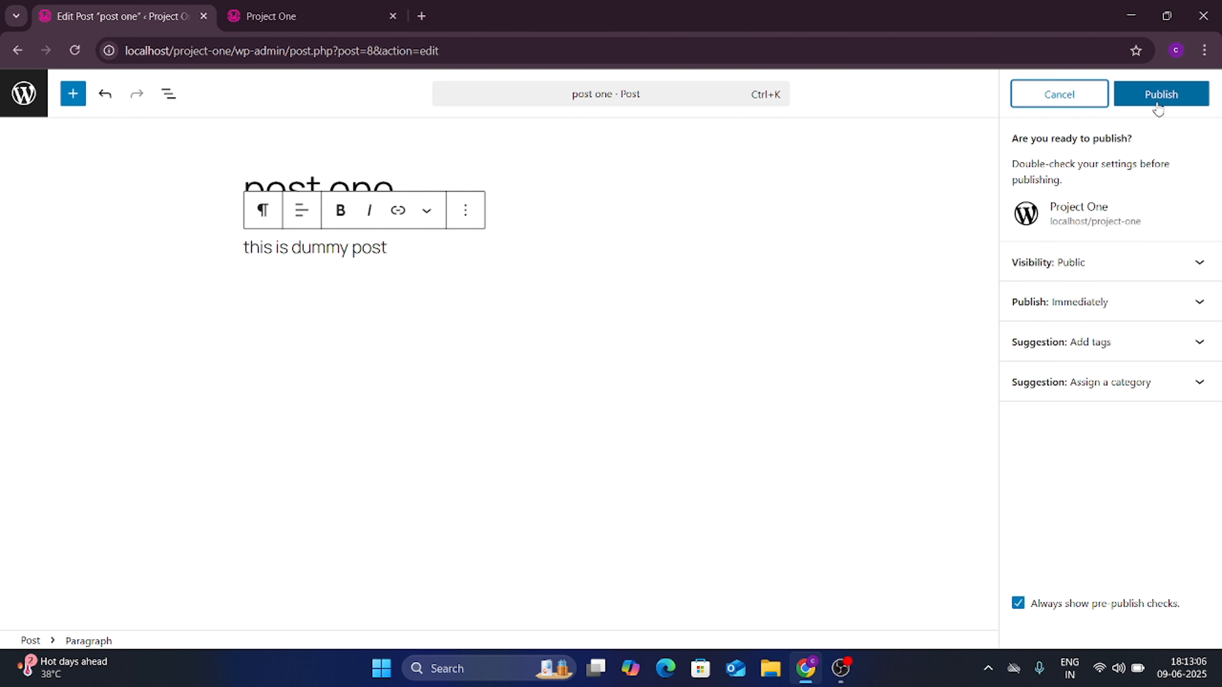
click(1139, 99)
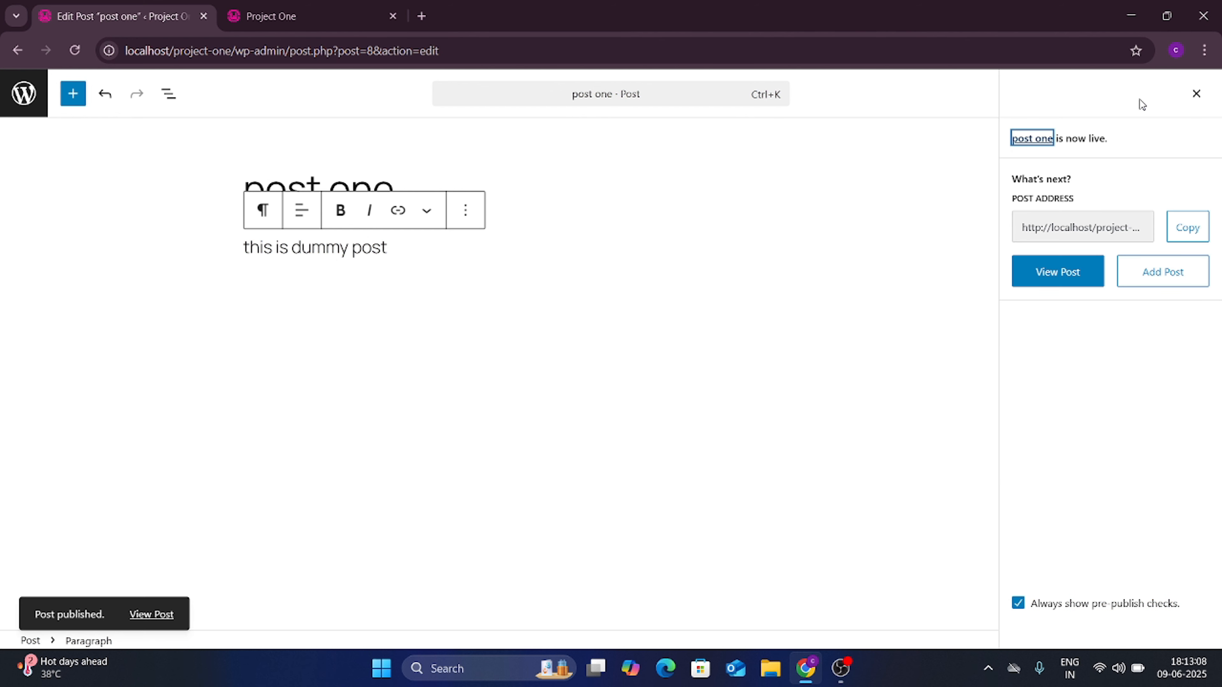
Step: Reload the live blog, open the post one page, then return to the editor
click(339, 6)
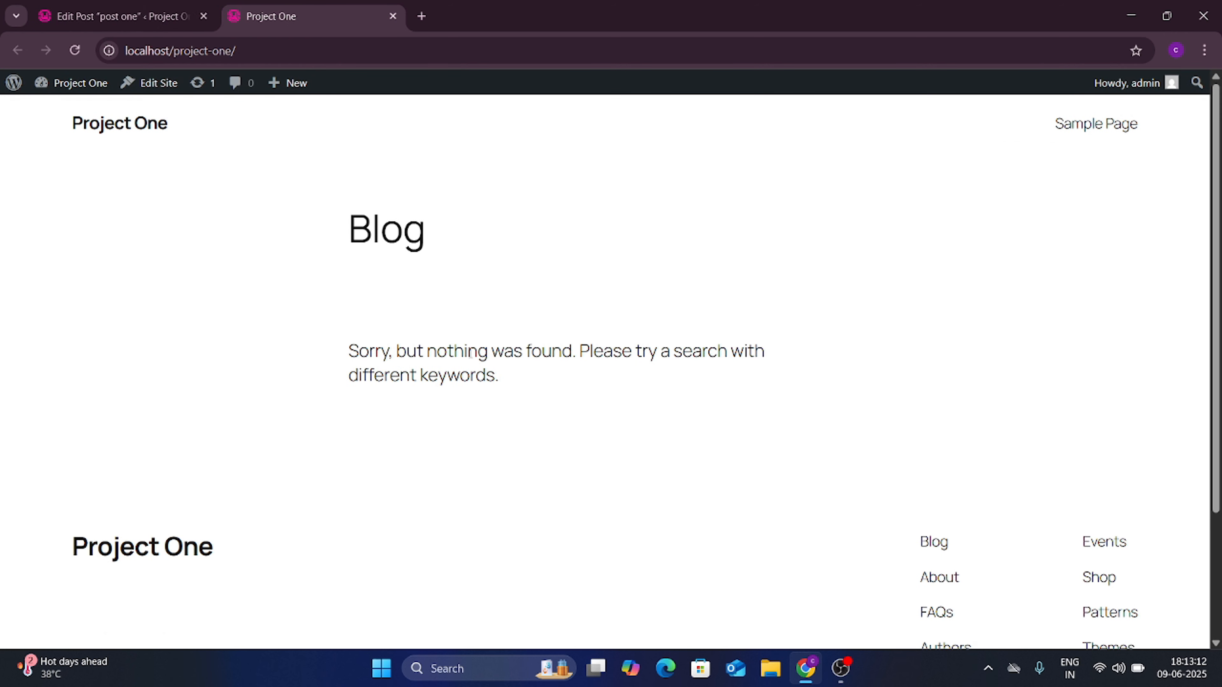
key(F5)
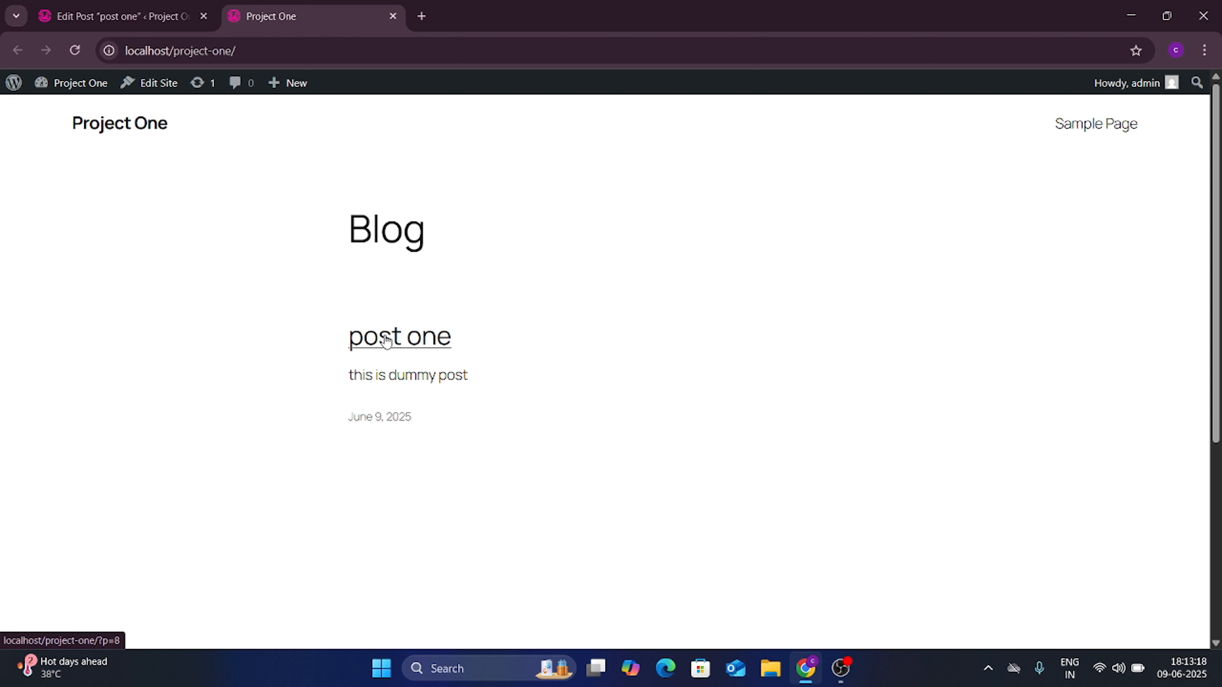
click(406, 339)
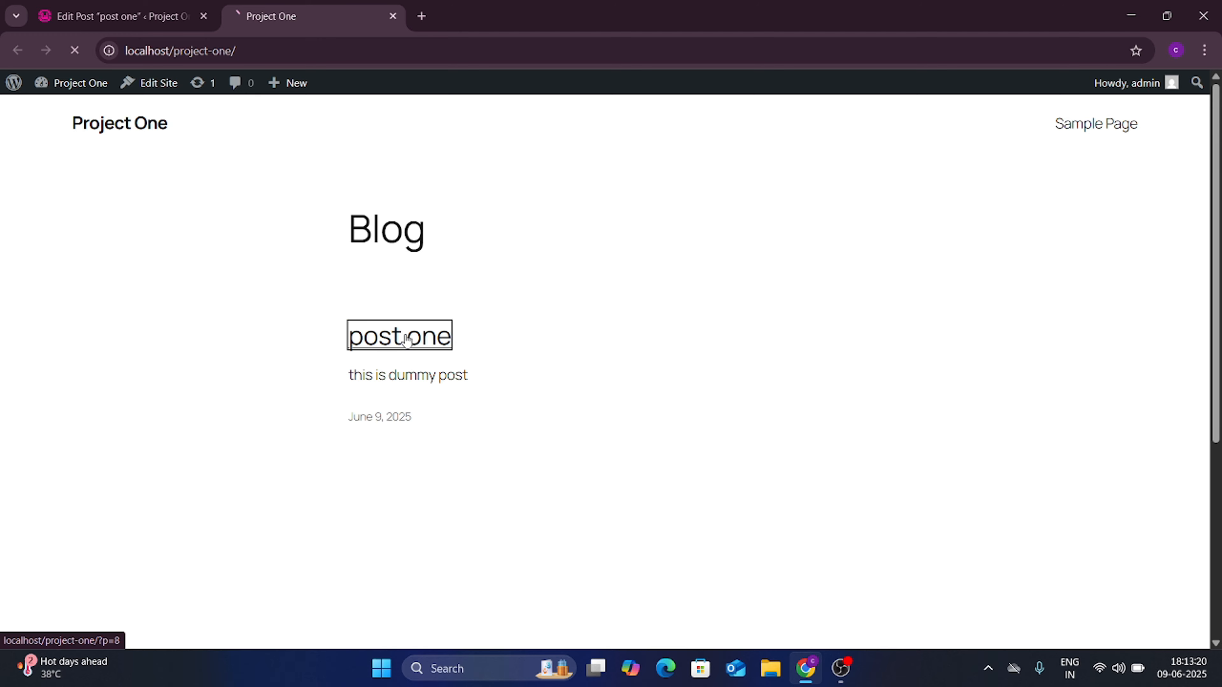
scroll(527, 366, down, 3)
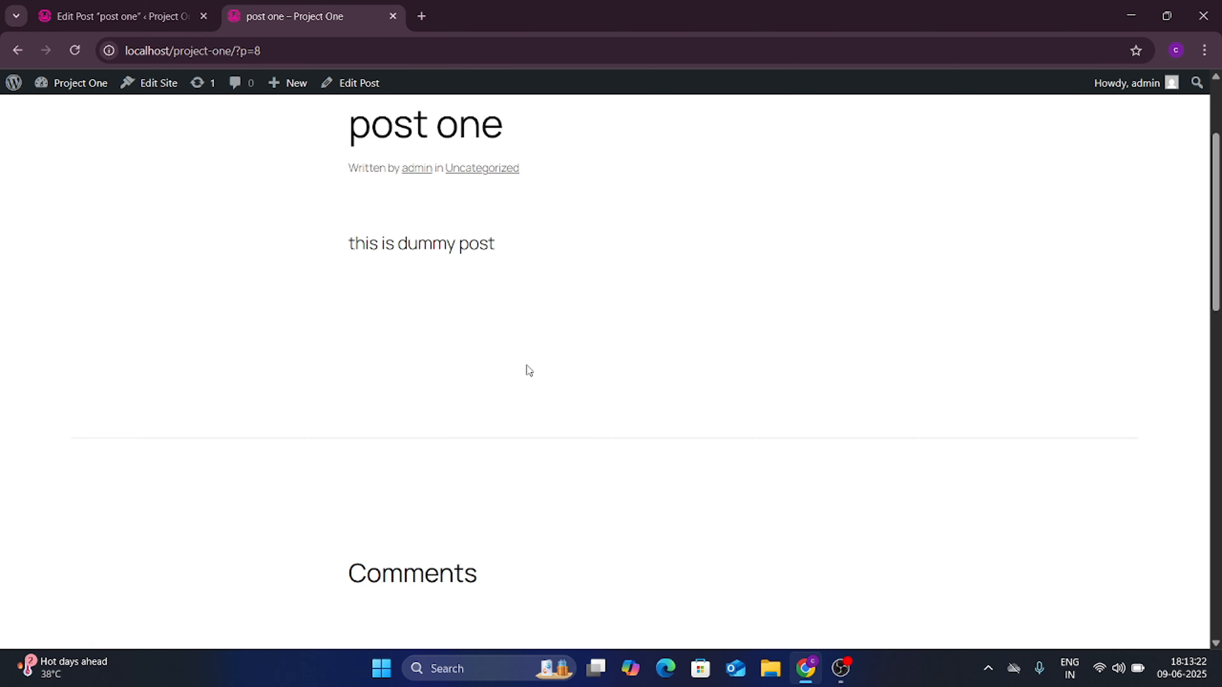
scroll(486, 241, down, 10)
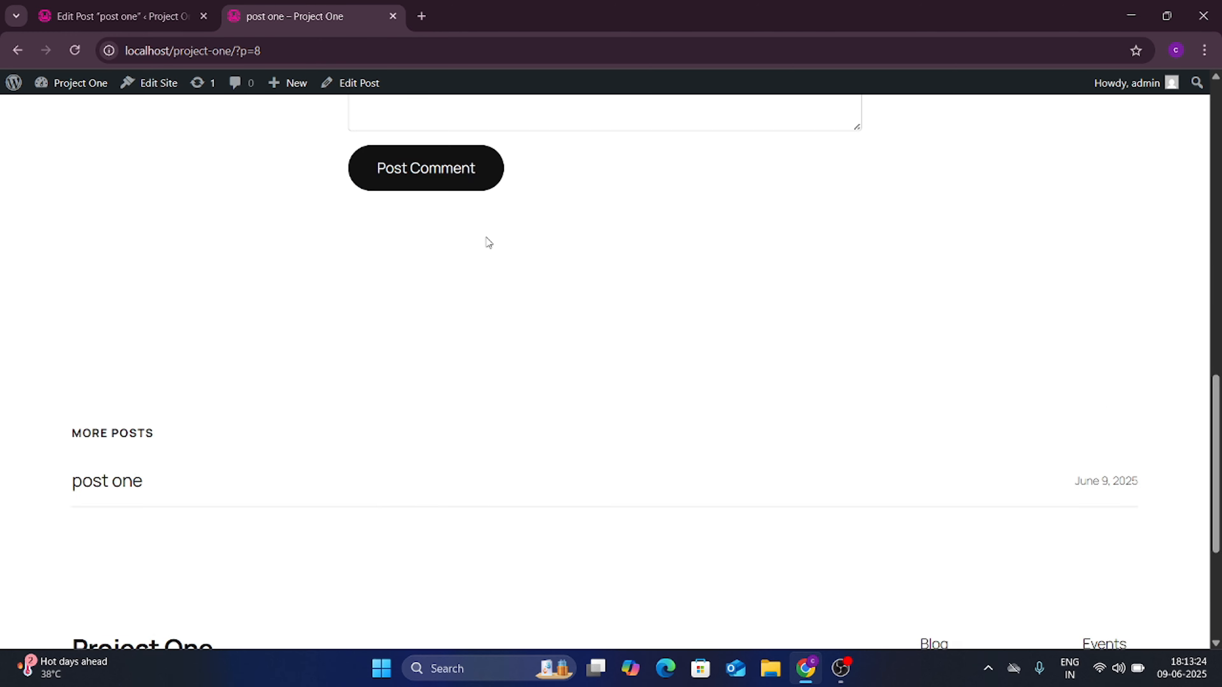
scroll(486, 240, up, 8)
scroll(485, 241, up, 5)
click(150, 9)
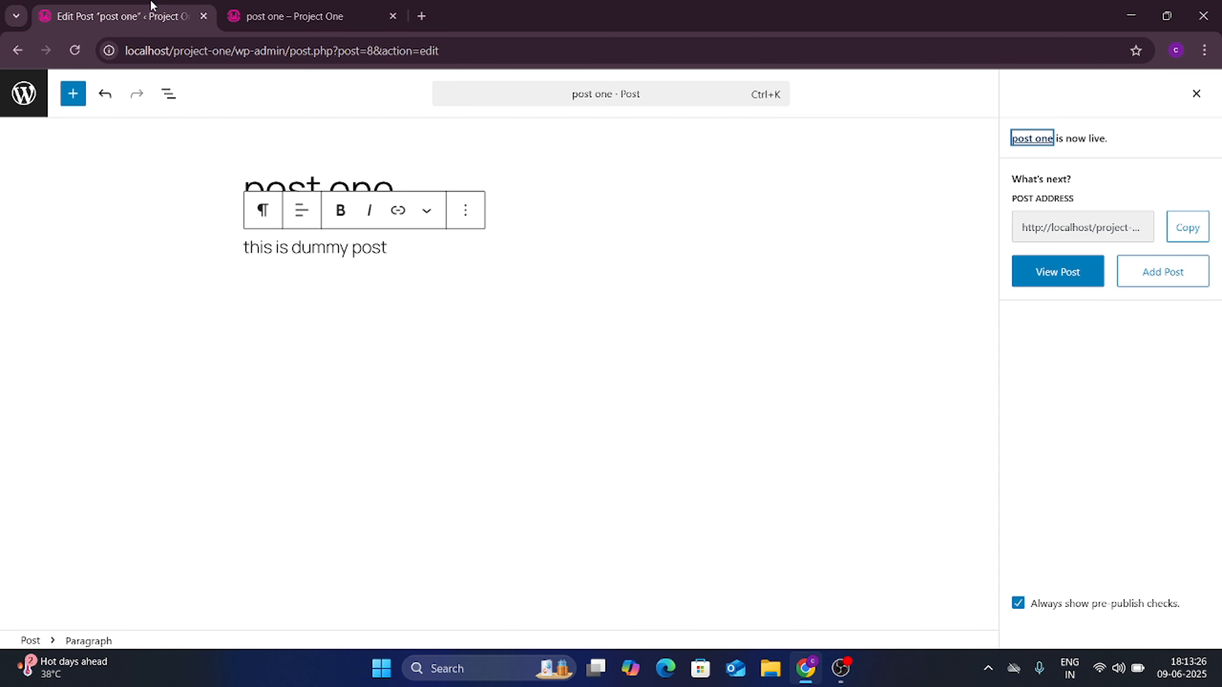
Step: Add a new post titled 'post two' with the paragraph 'this is dummy text'
click(18, 50)
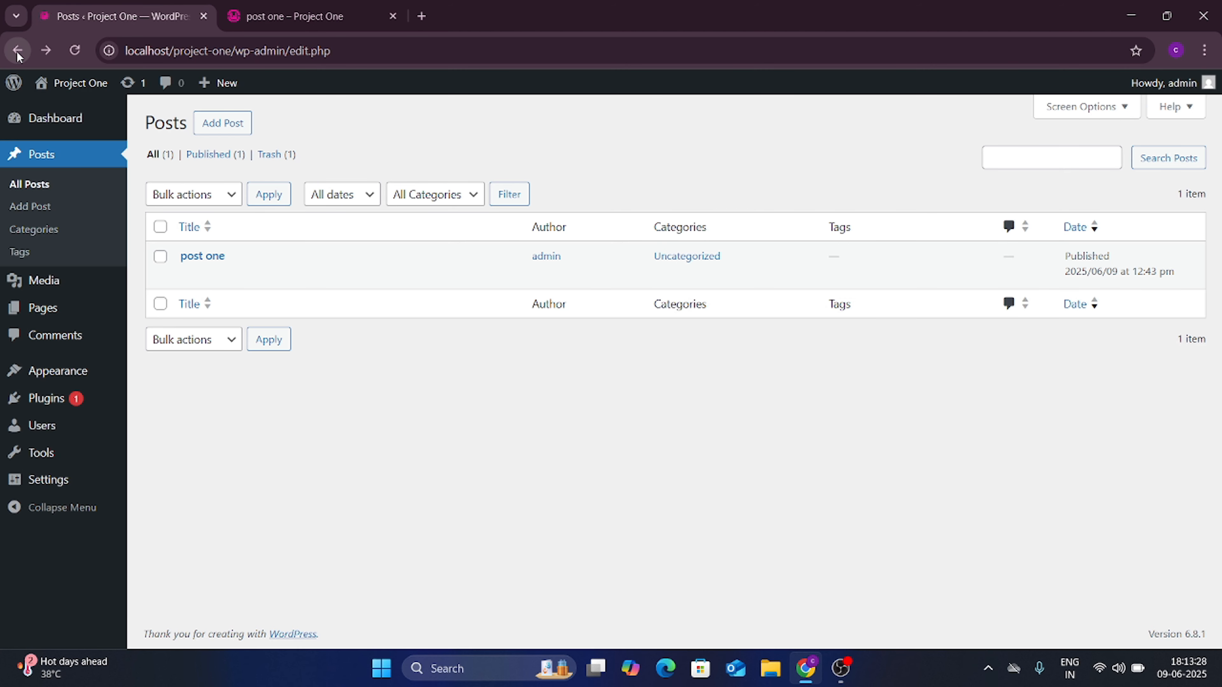
mouse_move(219, 279)
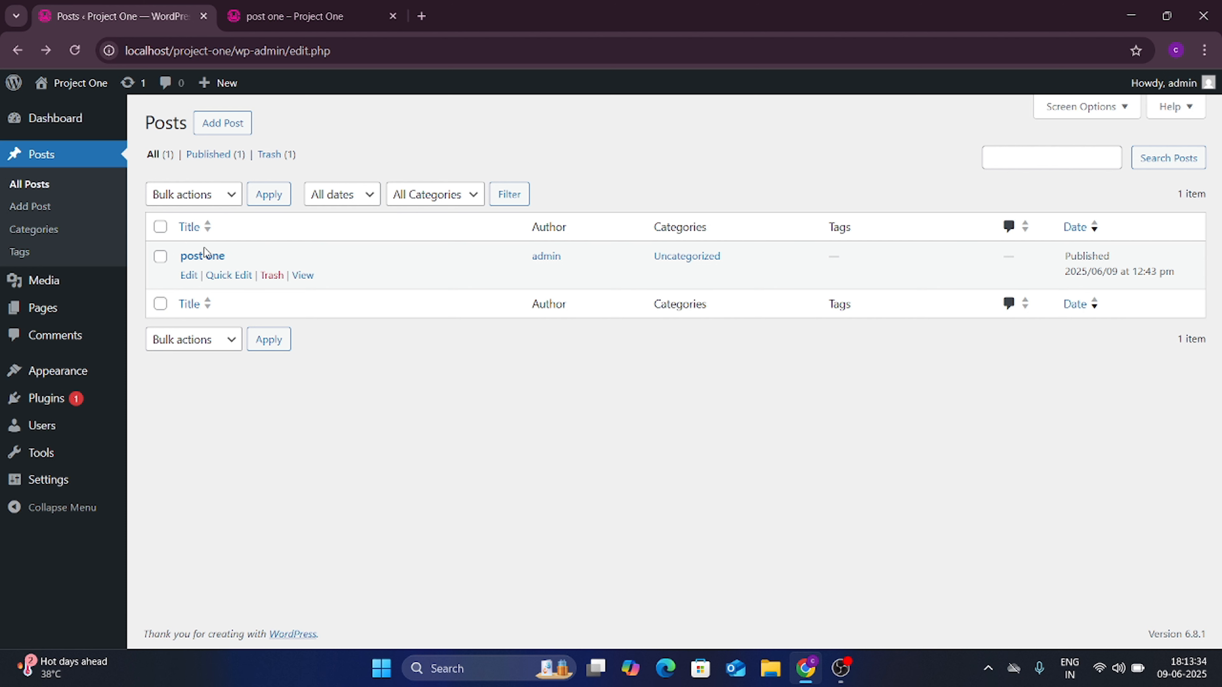
click(235, 129)
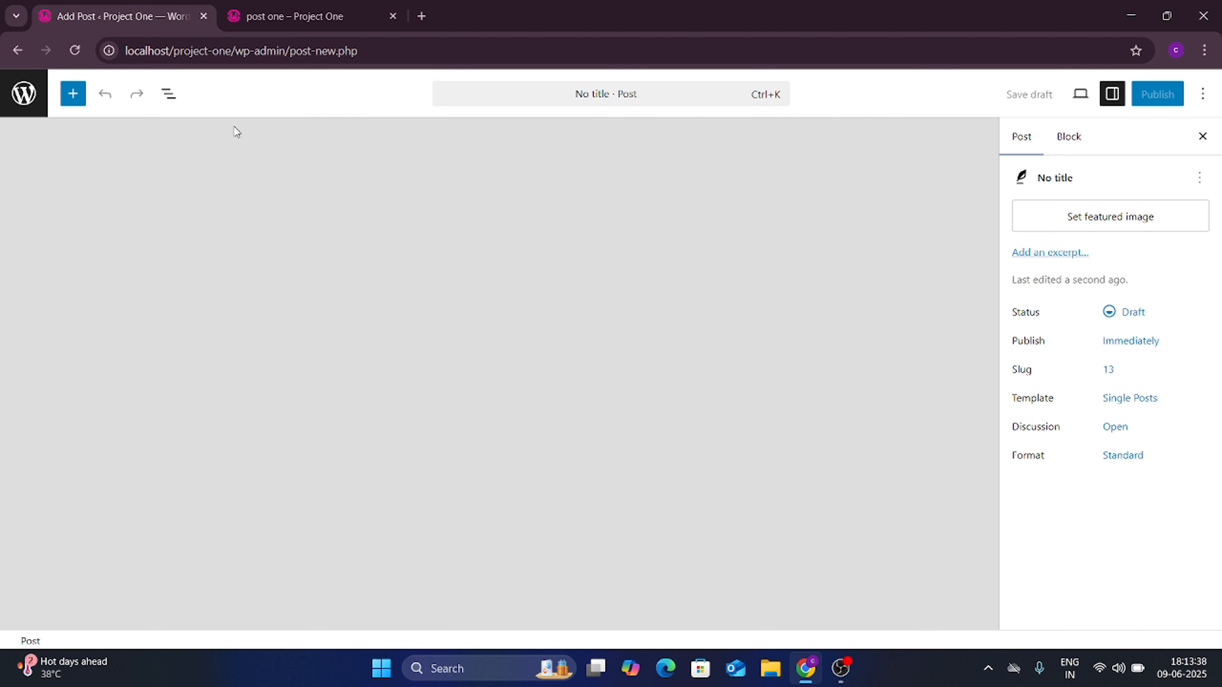
text(pos)
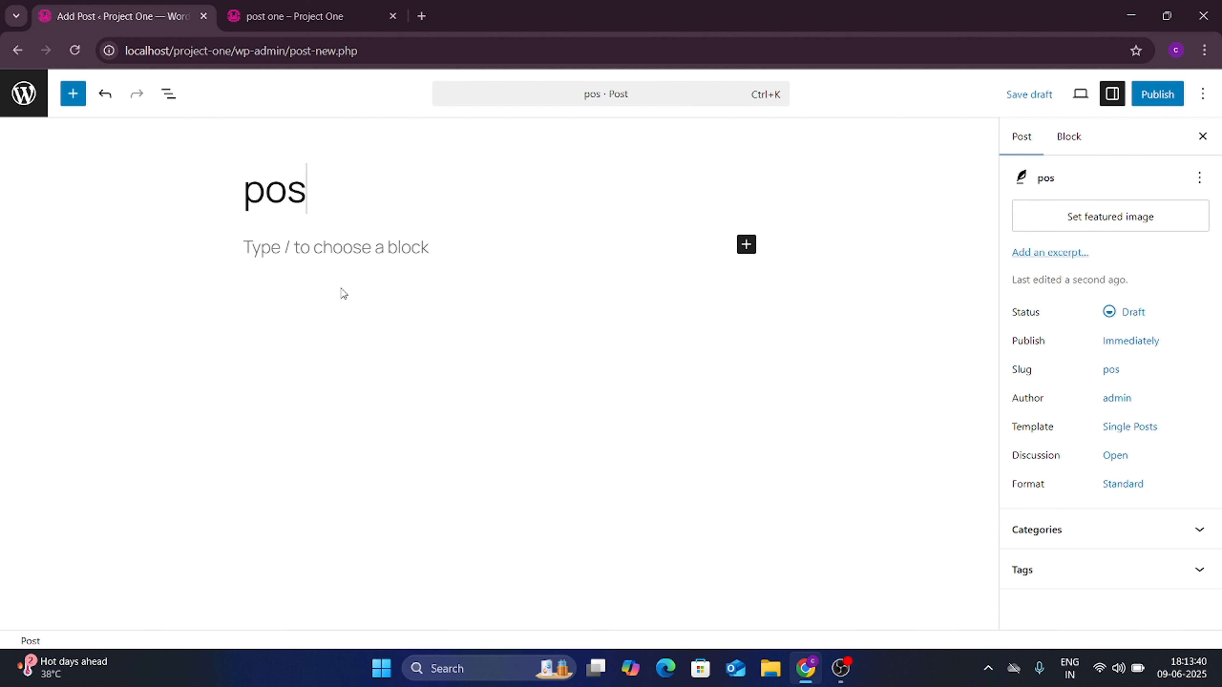
text(t two)
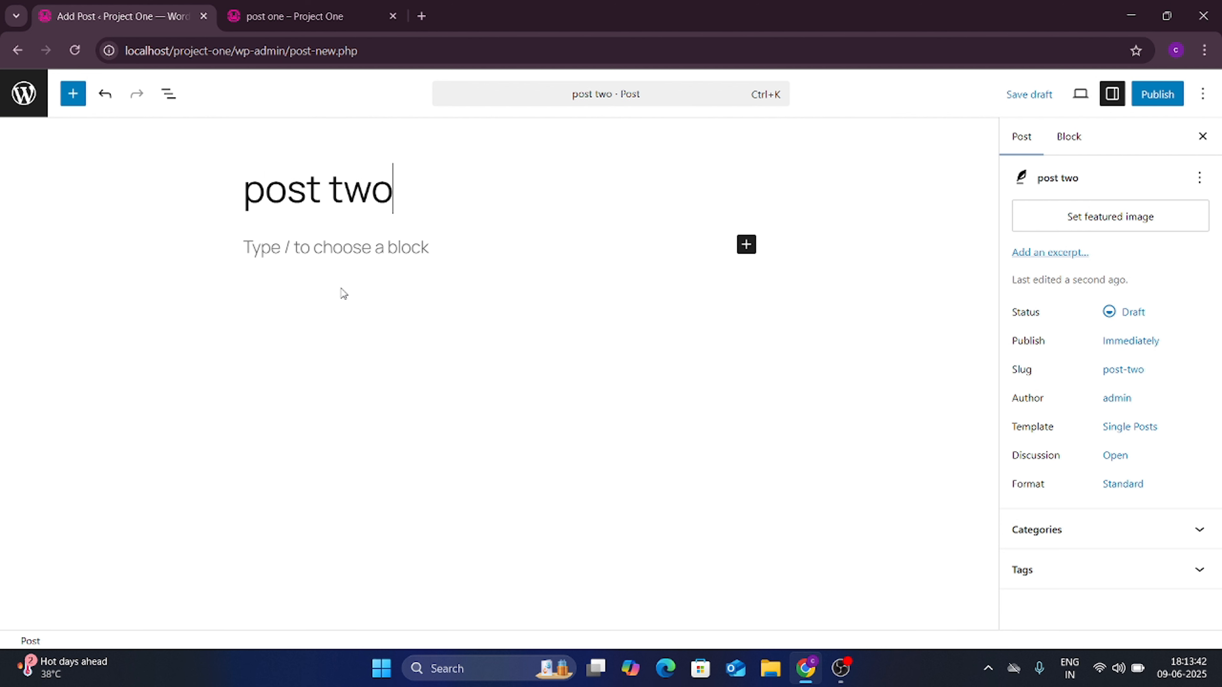
click(417, 246)
text(thi)
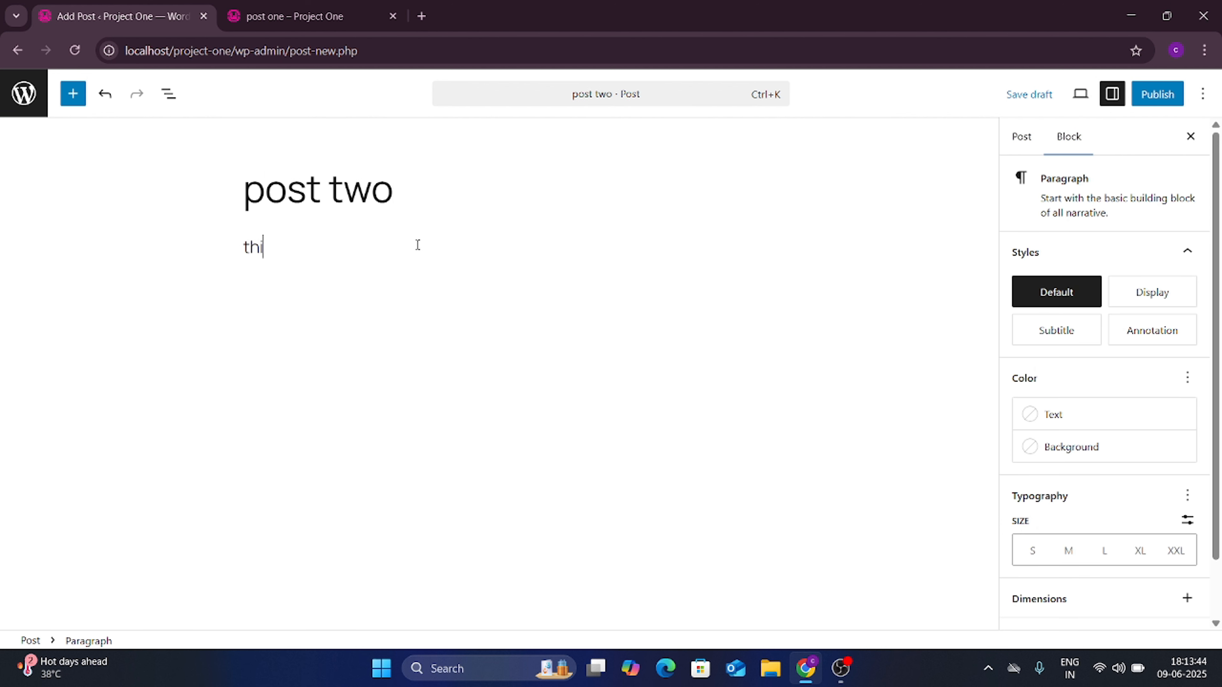
text(s is dummy text)
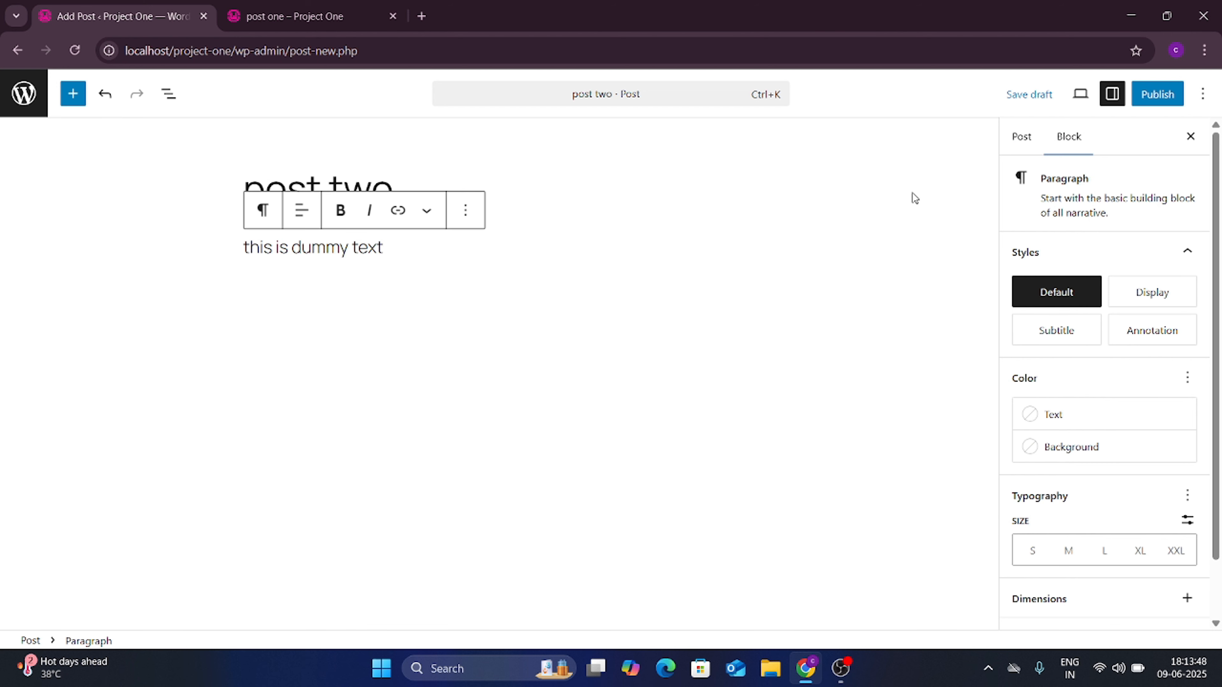
Step: Publish post two through the pre-publish checks
click(1155, 95)
click(1151, 100)
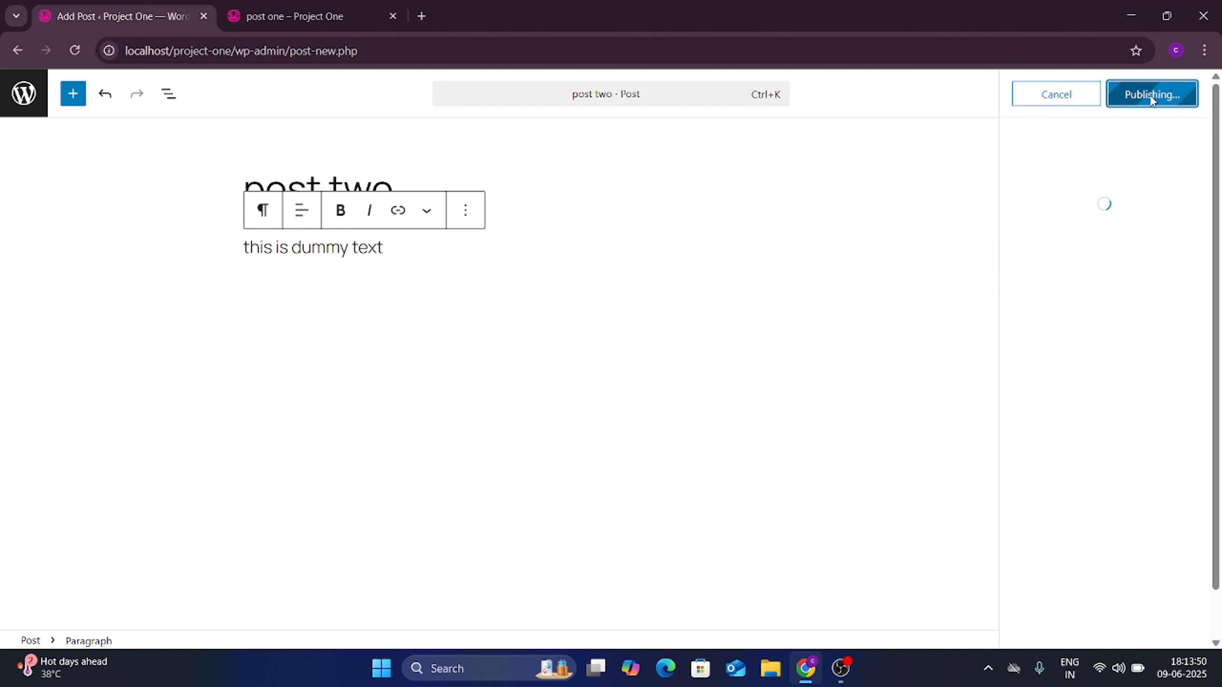
click(224, 21)
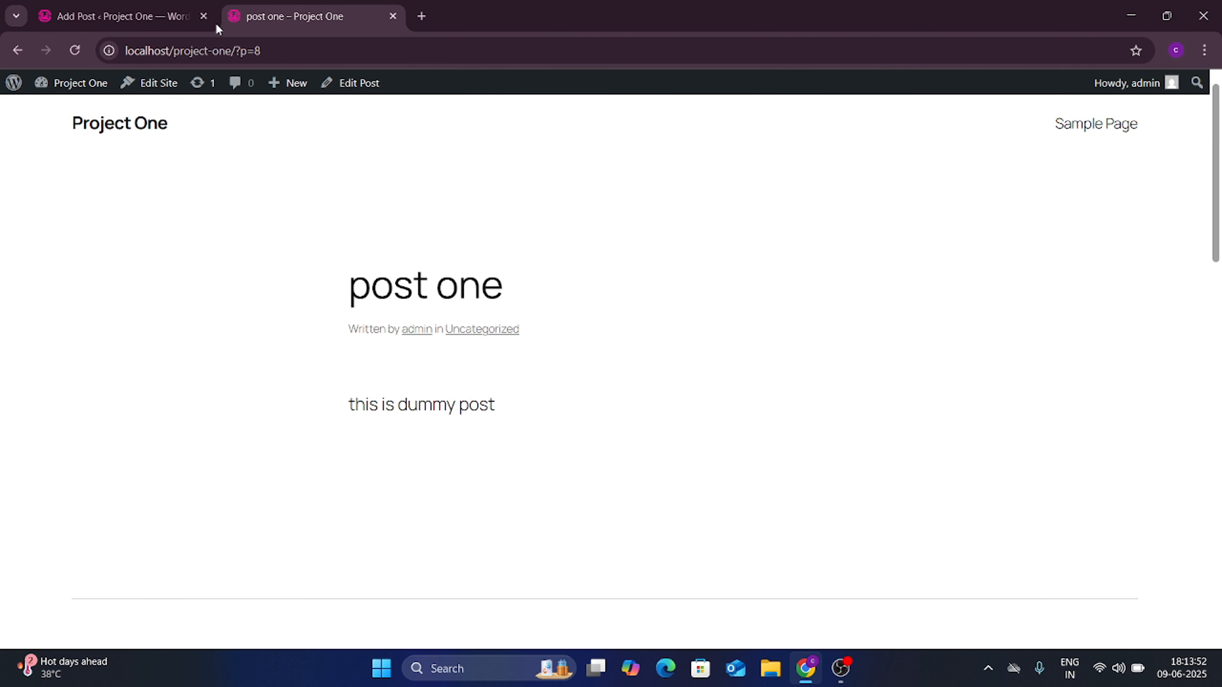
Step: Reload the post one page and view the blog front page listing both posts
click(73, 50)
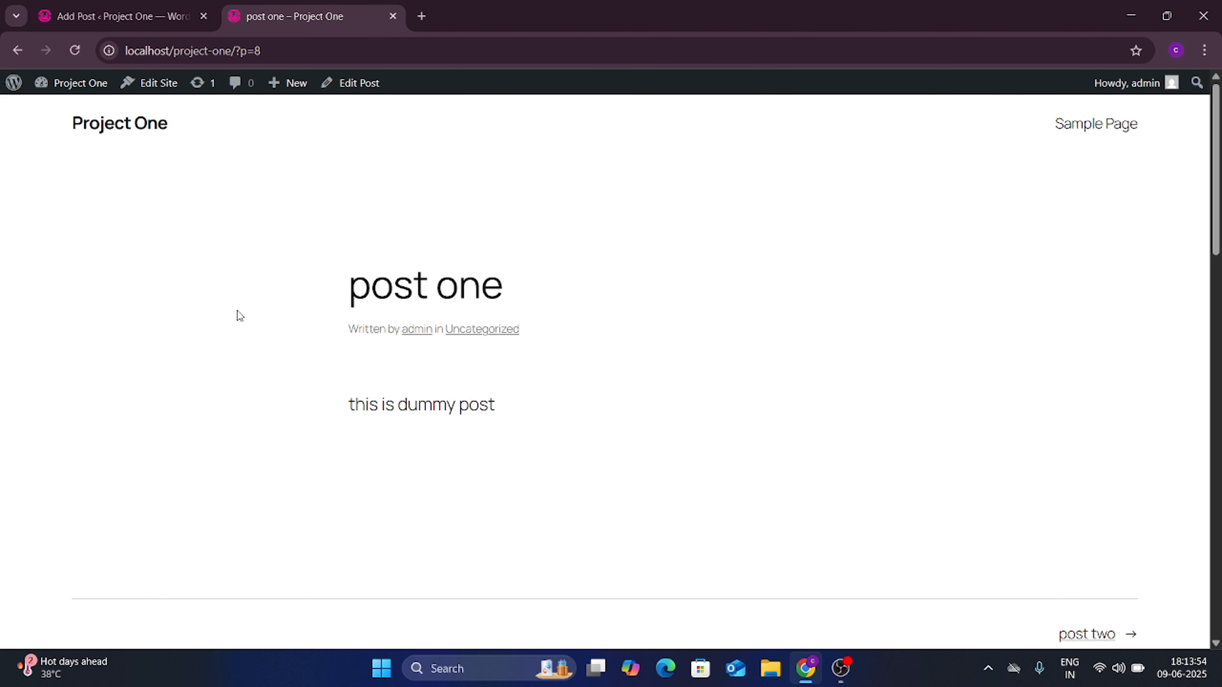
scroll(239, 316, down, 10)
scroll(239, 315, up, 5)
scroll(239, 315, up, 5)
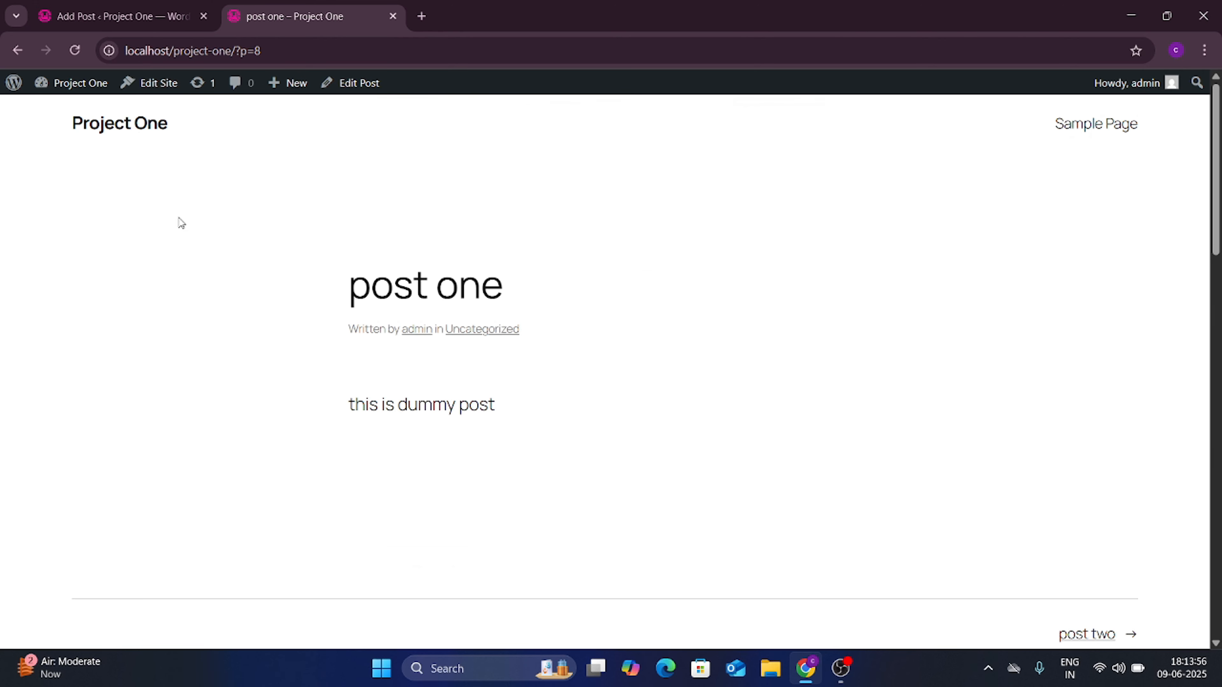
click(94, 121)
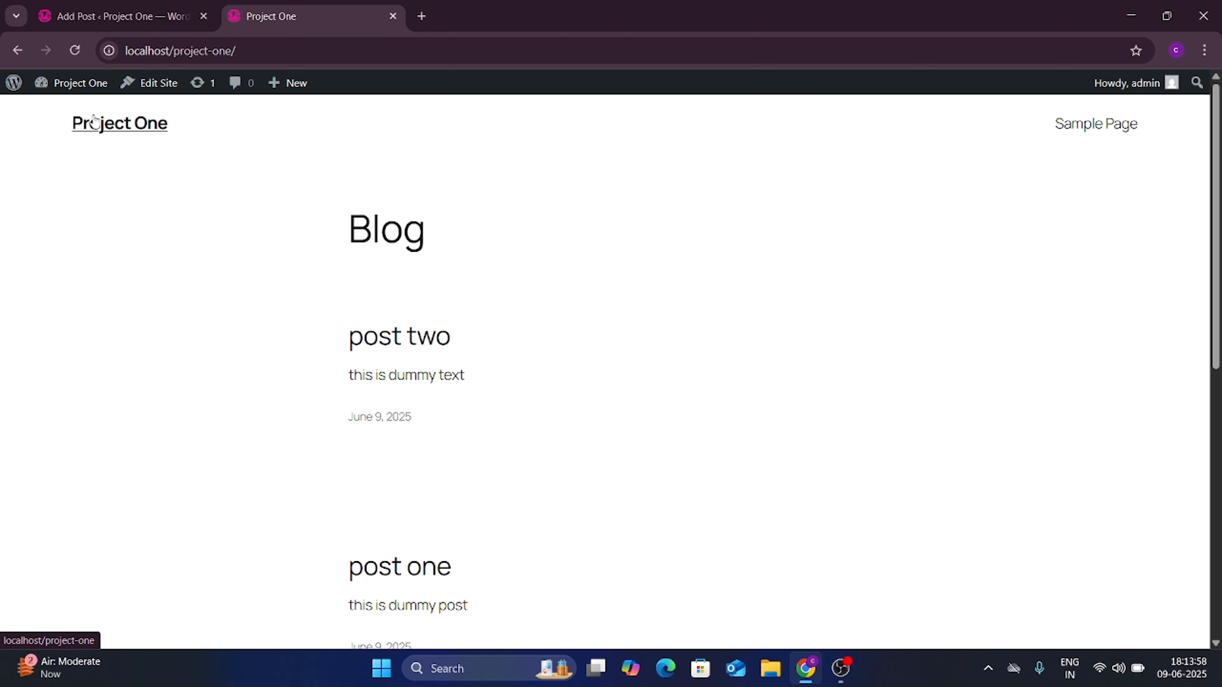
scroll(429, 349, down, 4)
scroll(430, 354, up, 4)
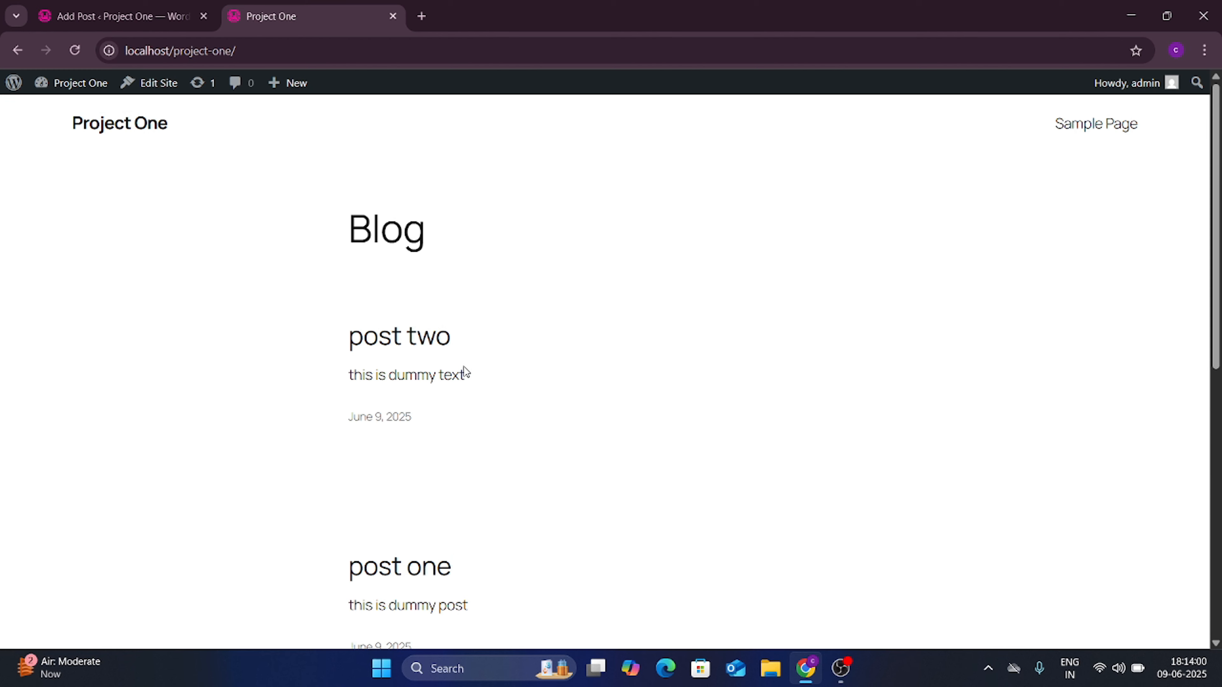
scroll(424, 356, down, 1)
scroll(431, 327, down, 4)
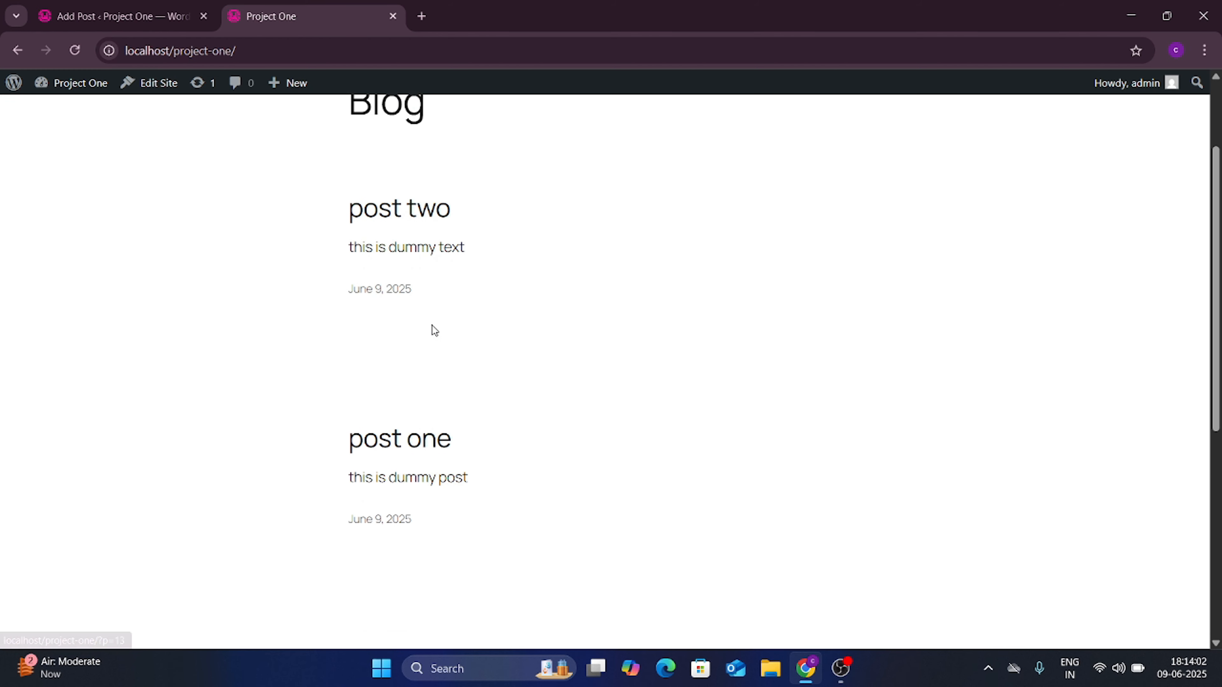
scroll(423, 335, up, 4)
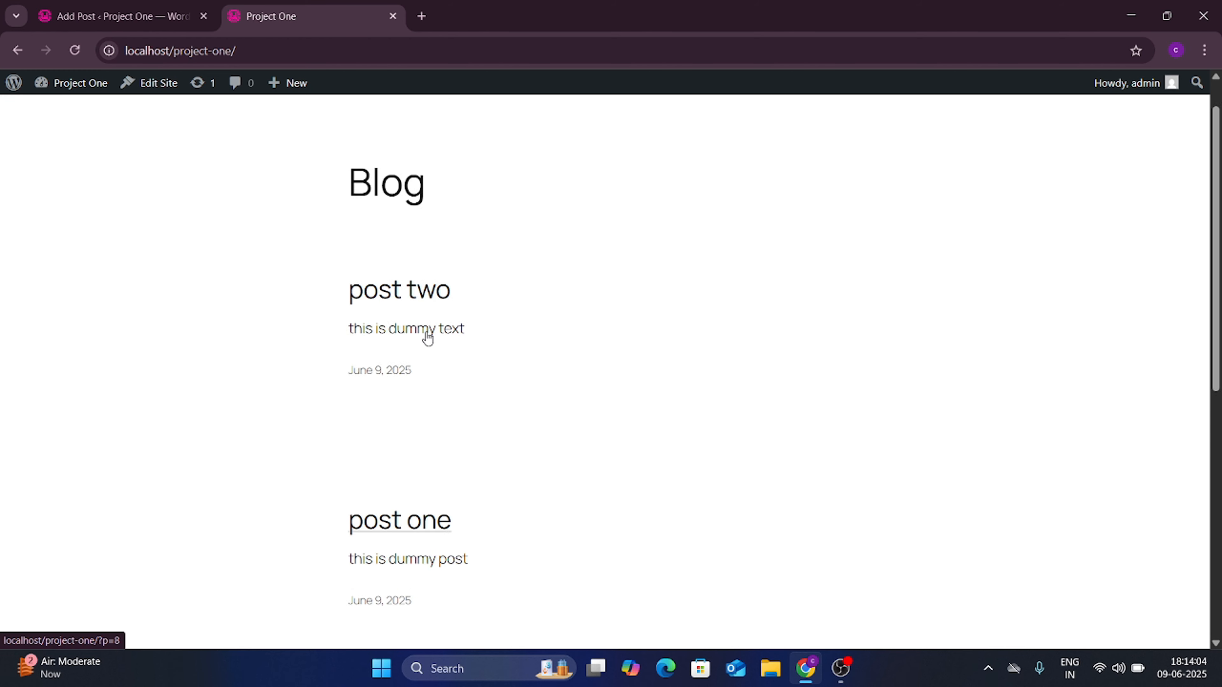
Step: Open post two on the live blog, then return to the admin All Posts list
click(390, 309)
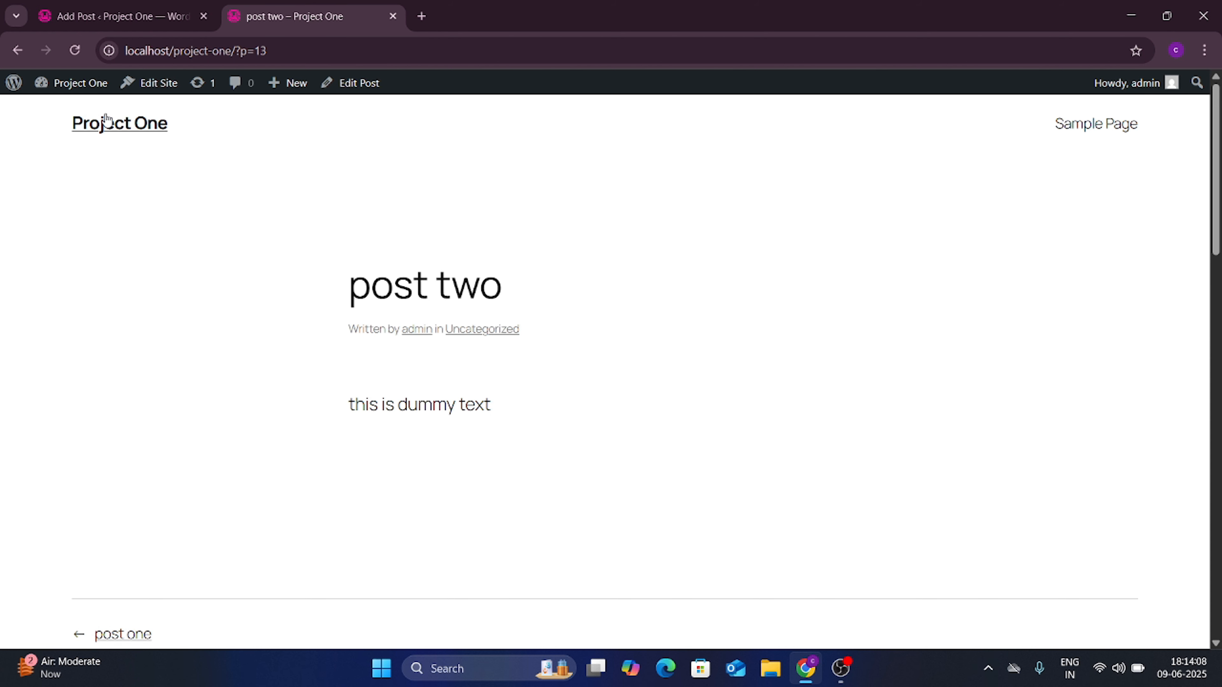
click(107, 121)
click(107, 12)
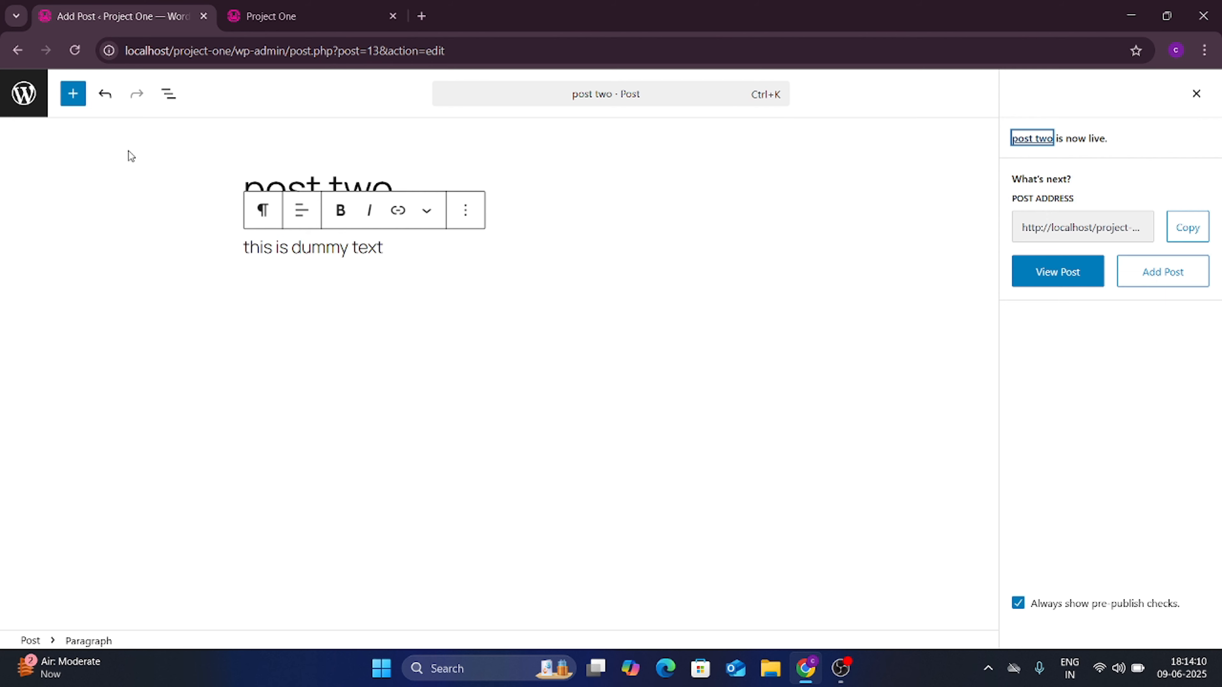
click(17, 53)
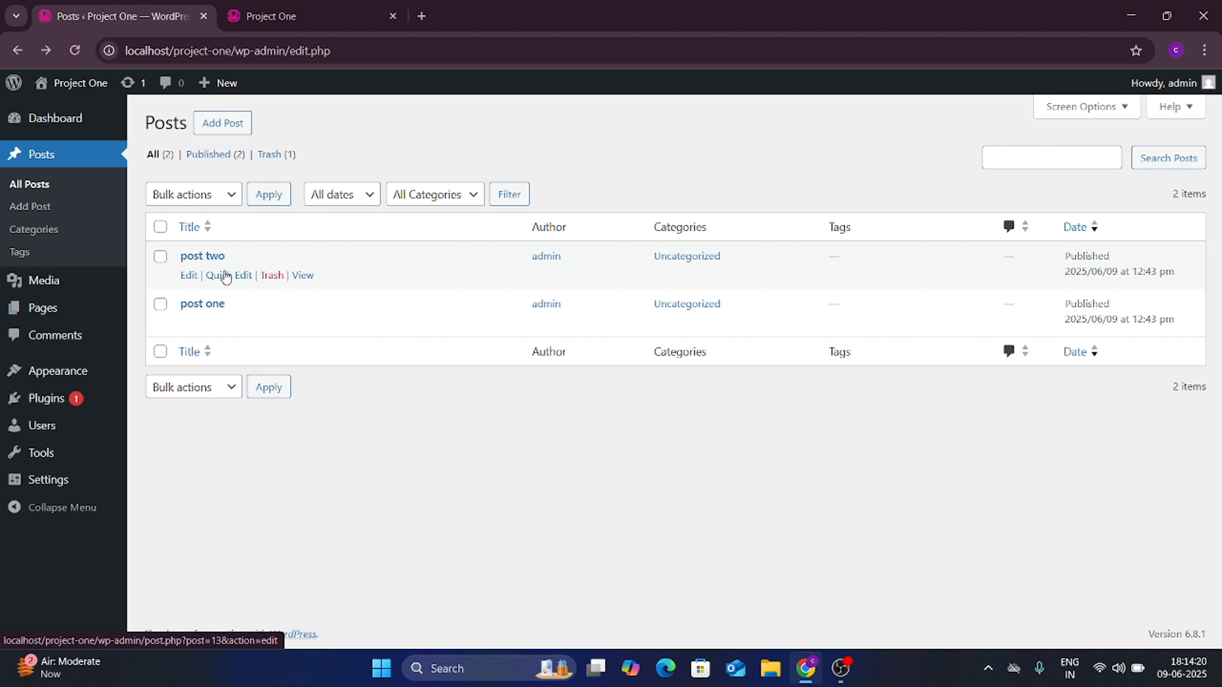
Step: Trash post two and reload the live site to confirm only post one remains
click(271, 276)
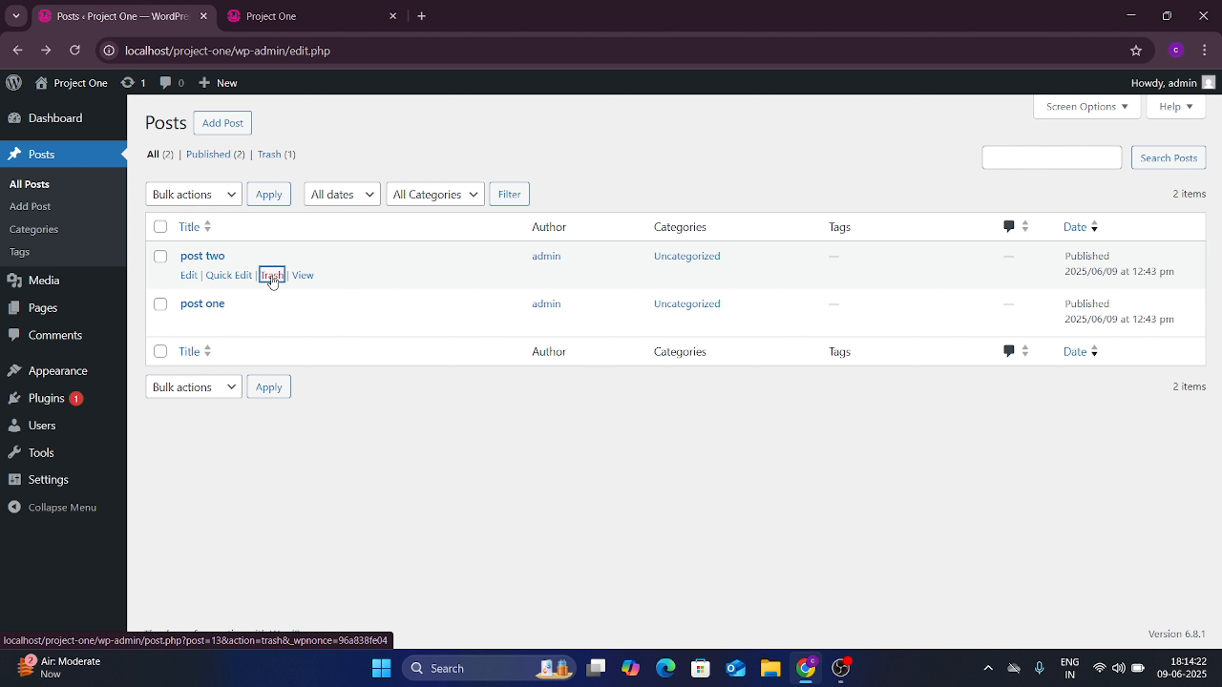
click(289, 16)
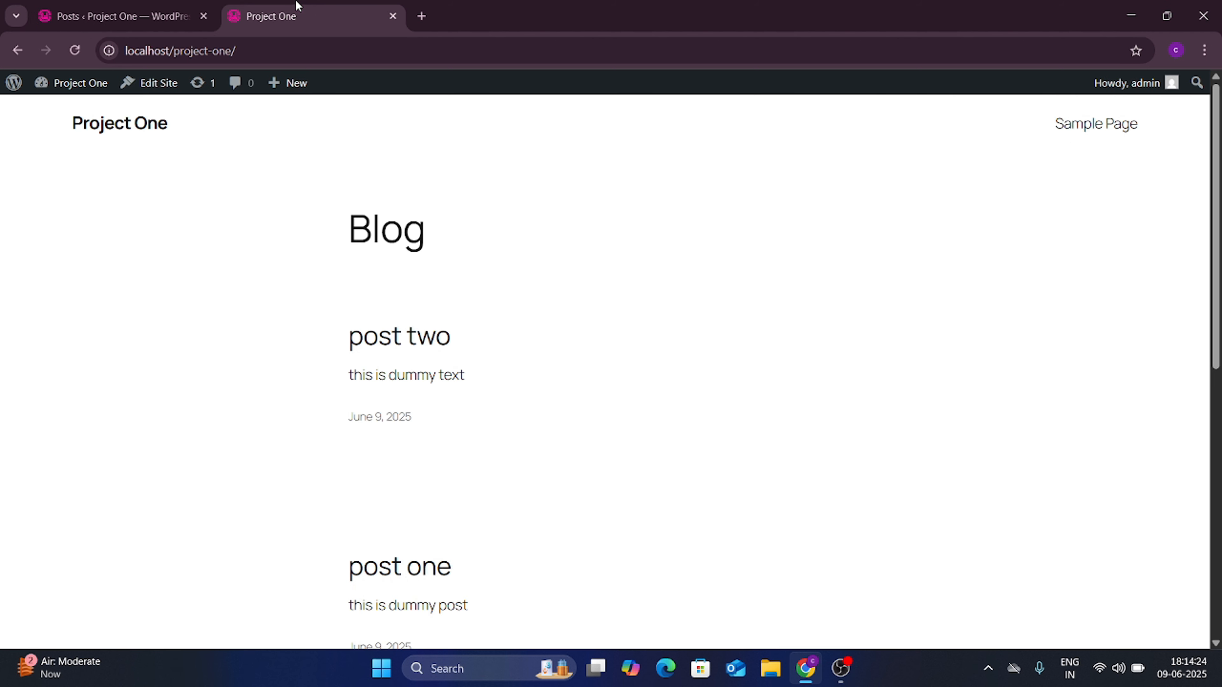
click(77, 49)
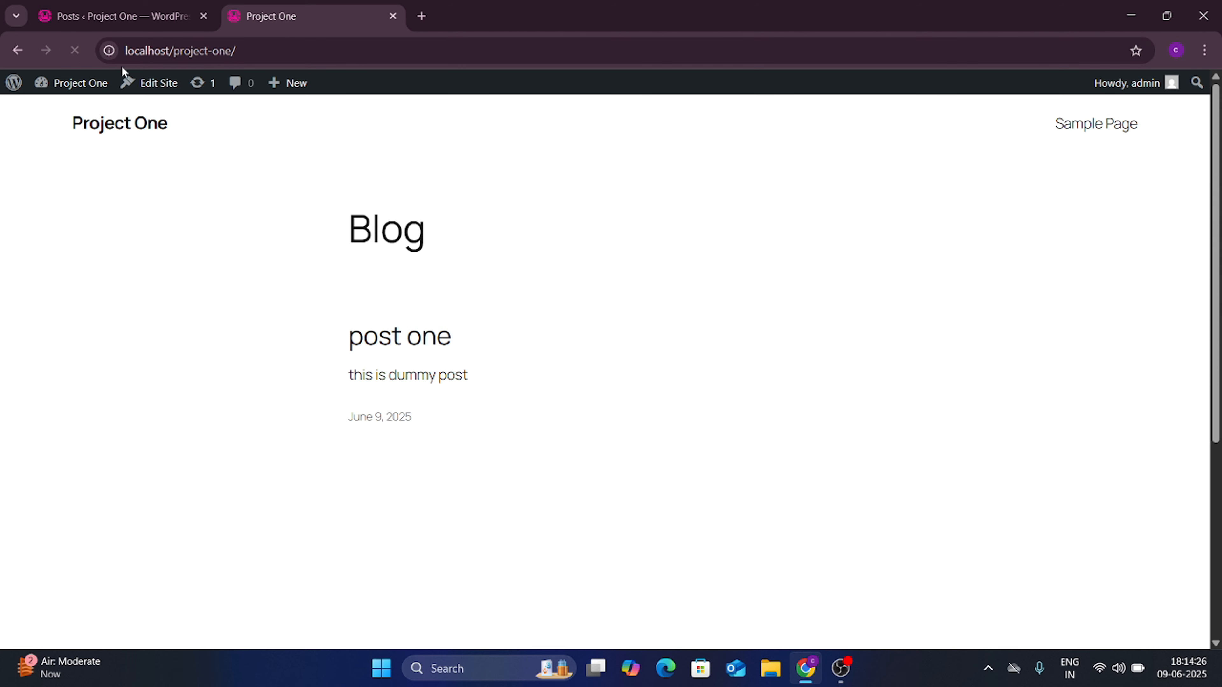
click(159, 10)
mouse_move(199, 312)
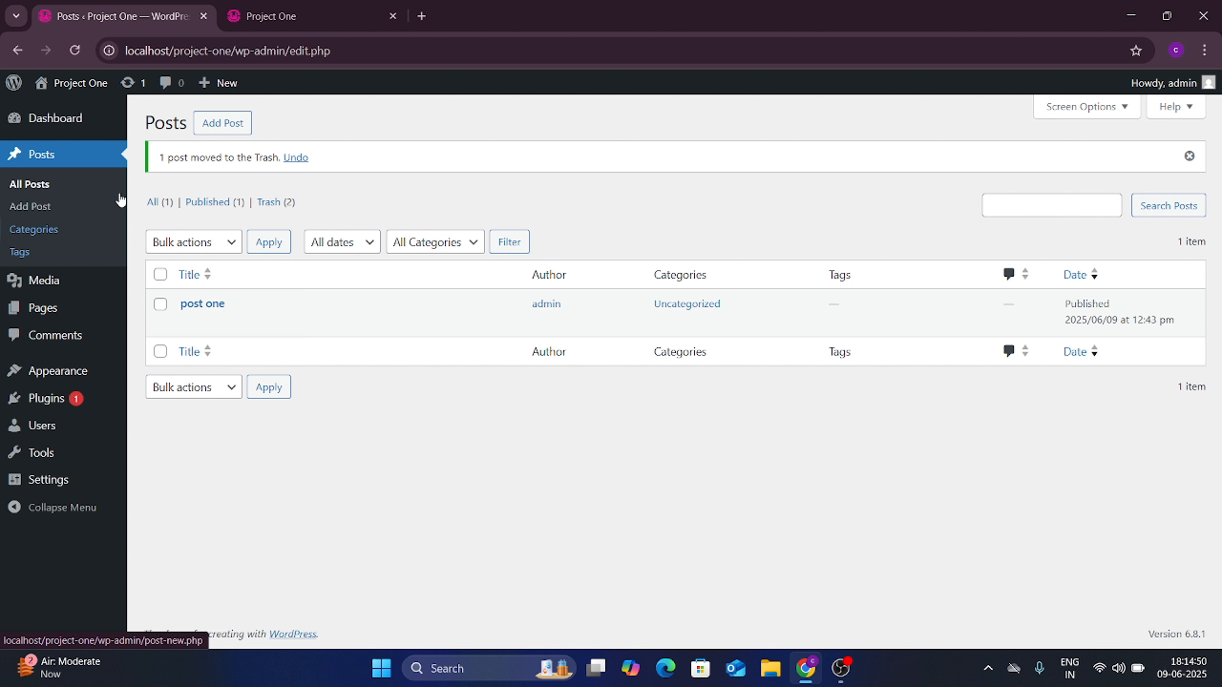
mouse_move(49, 126)
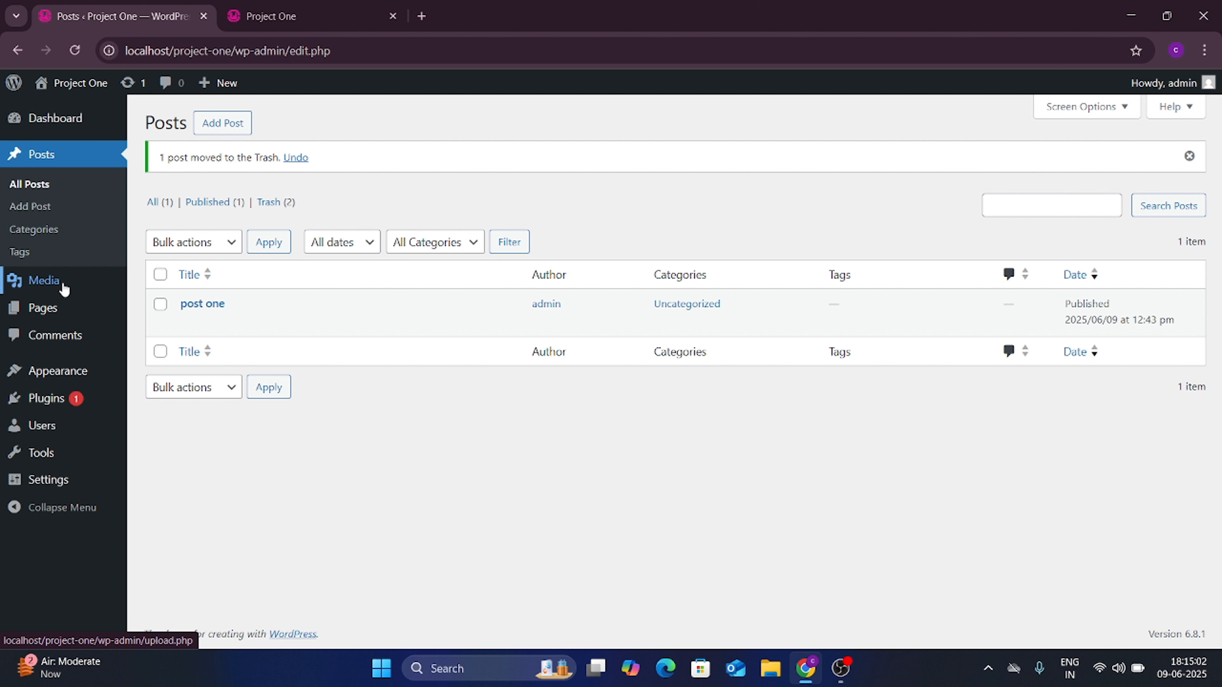
Step: Browse the empty Media Library and its Add Media File upload area, then open Pages
click(56, 287)
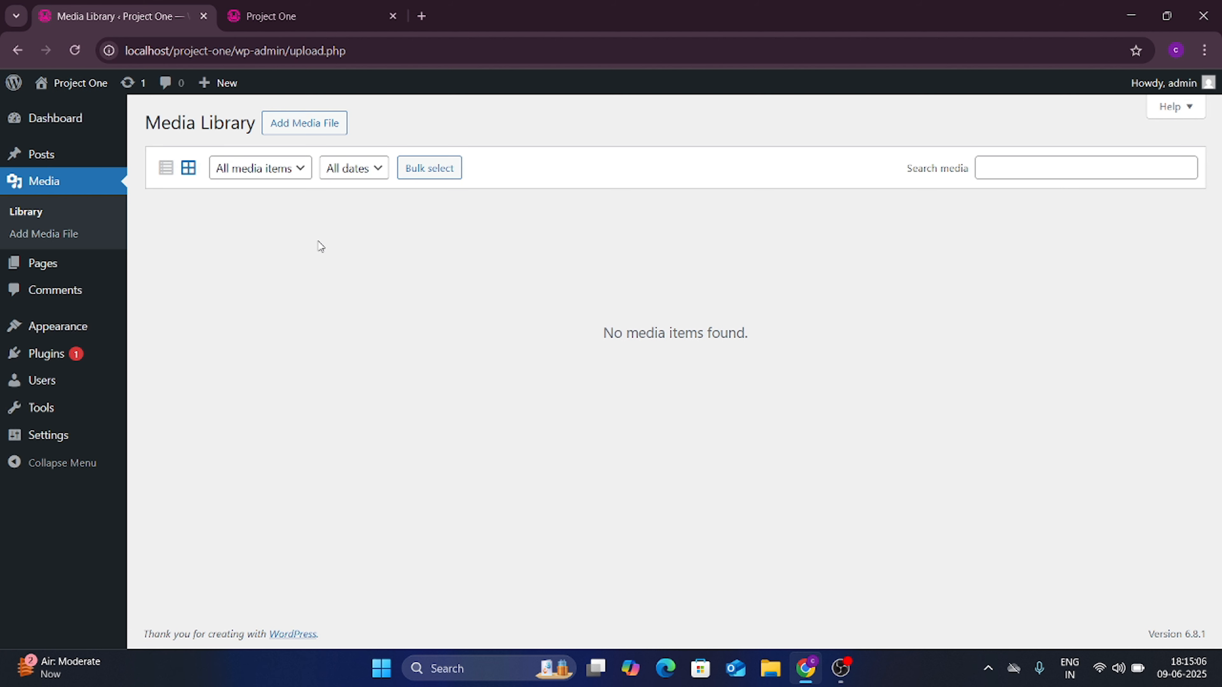
click(305, 130)
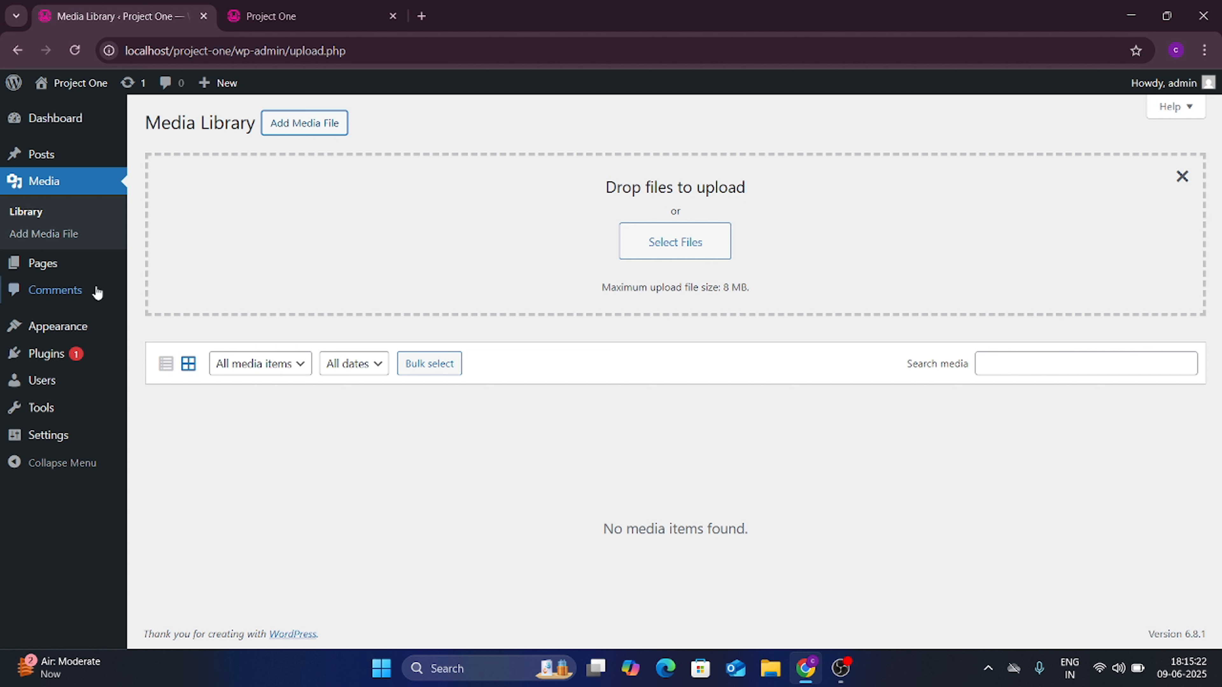
click(51, 267)
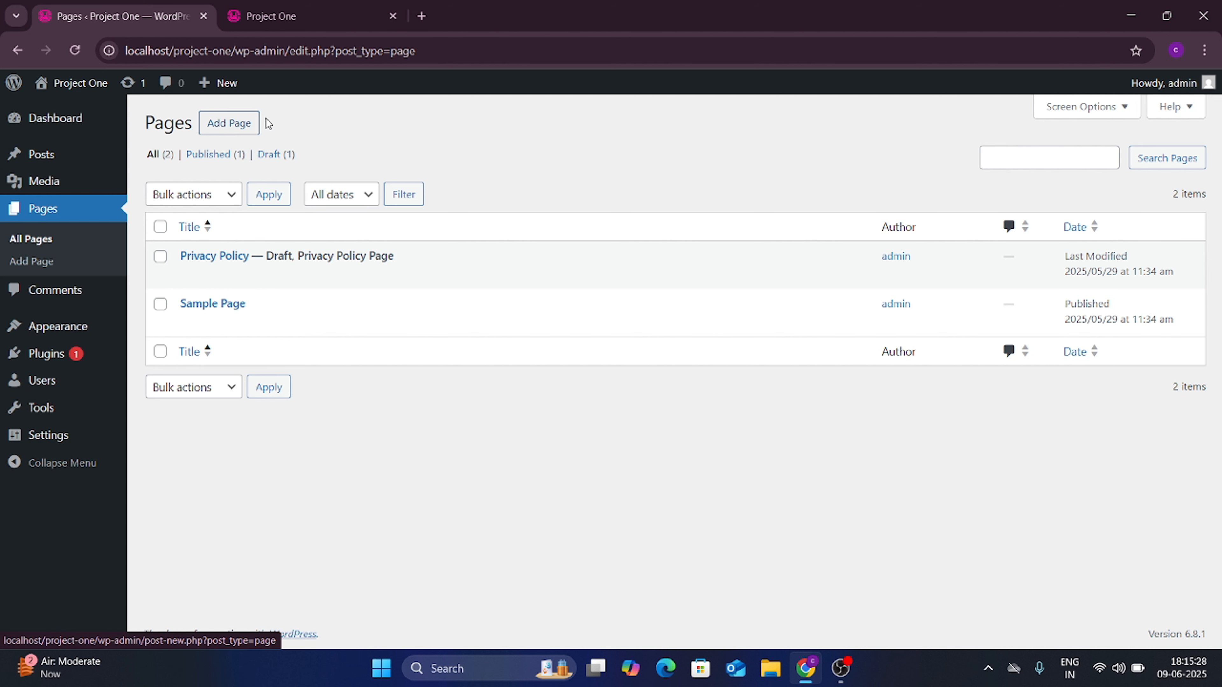
Step: Reload the live site, review the Pages list, and start a new page with Add Page
click(310, 9)
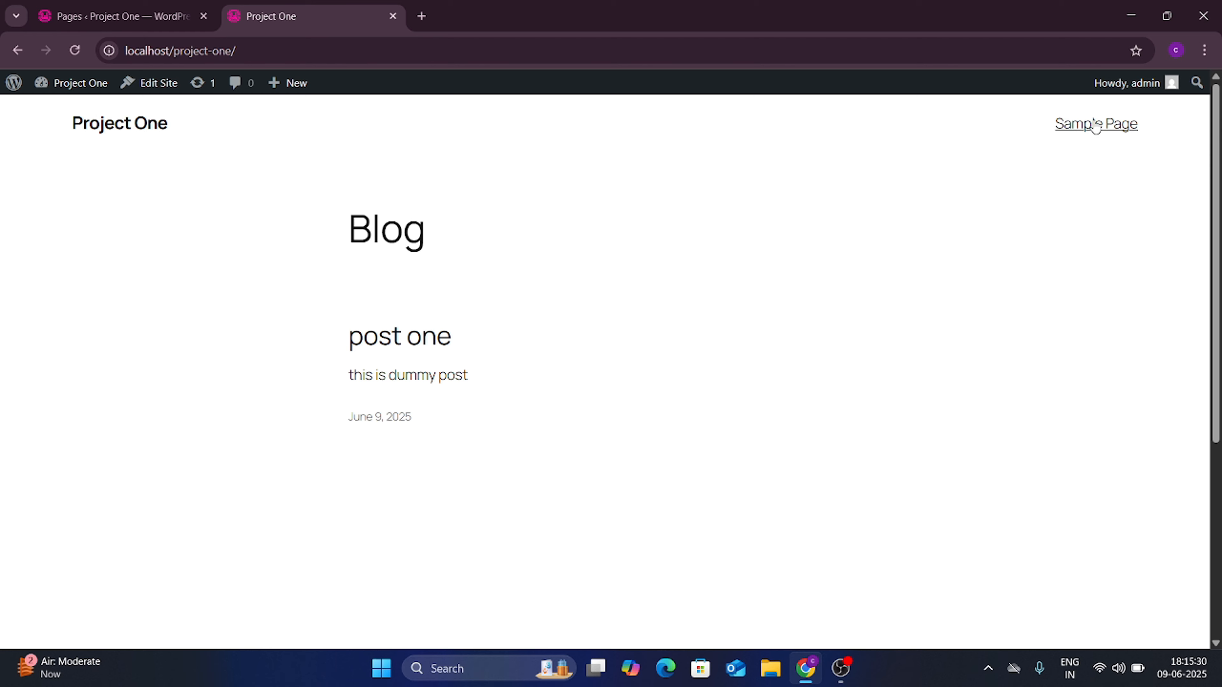
click(75, 50)
click(115, 16)
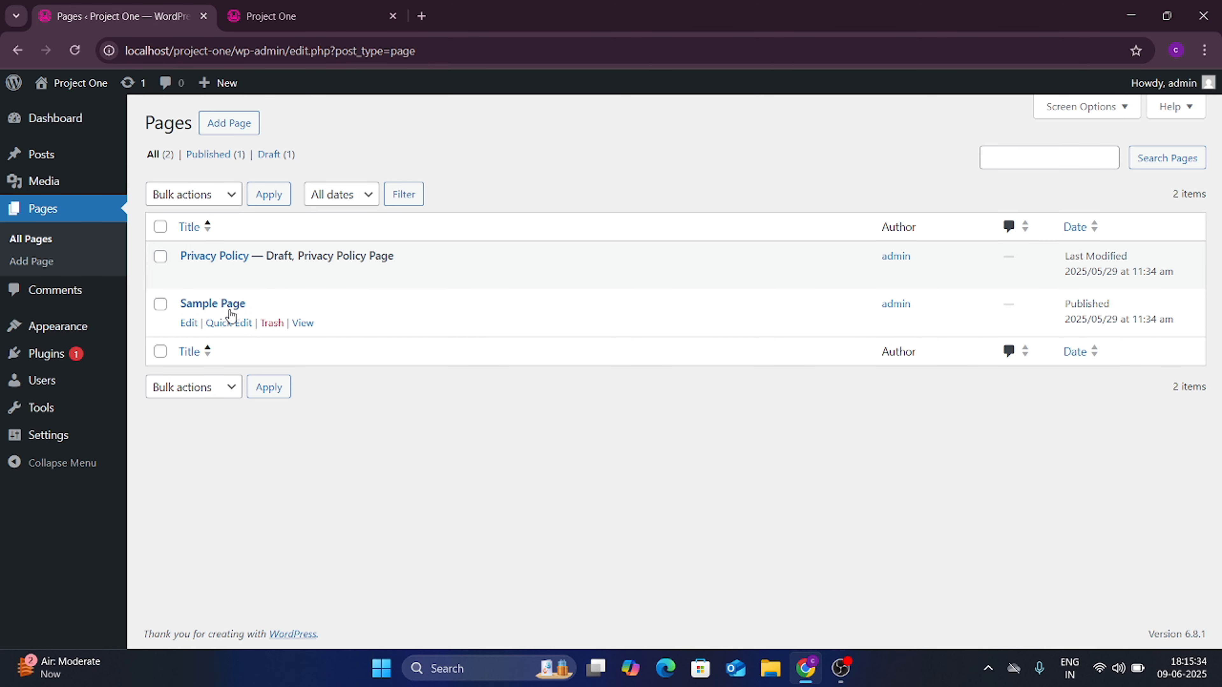
drag(269, 260, 376, 257)
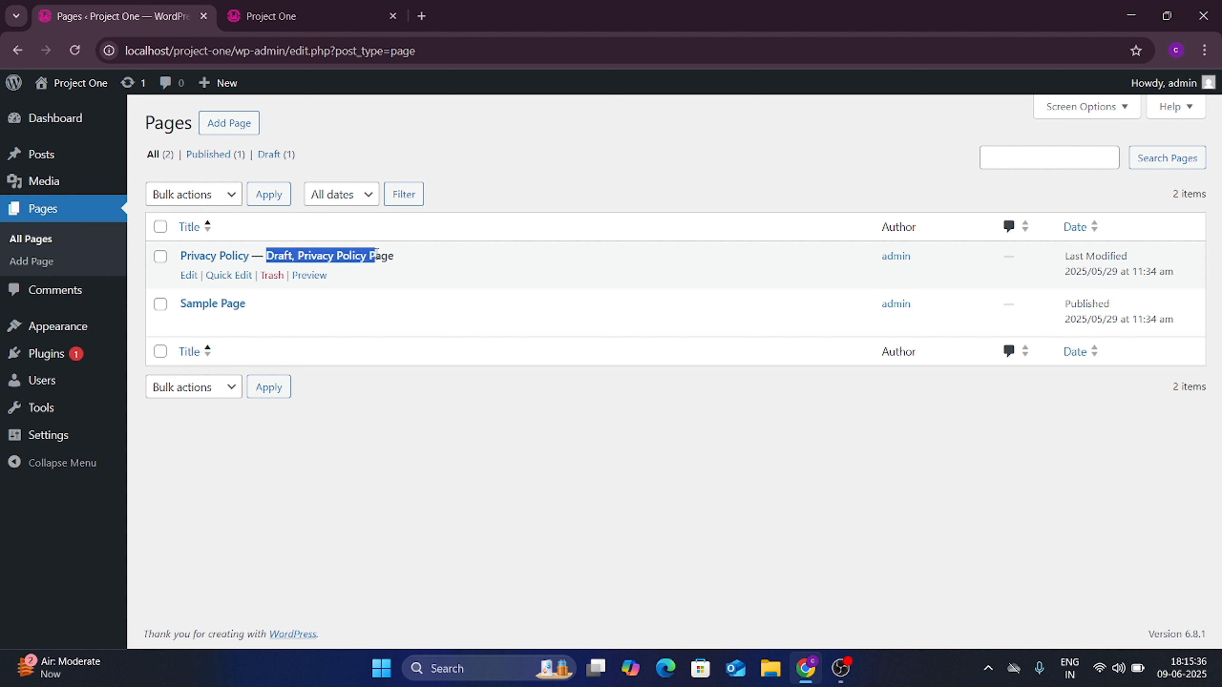
click(434, 258)
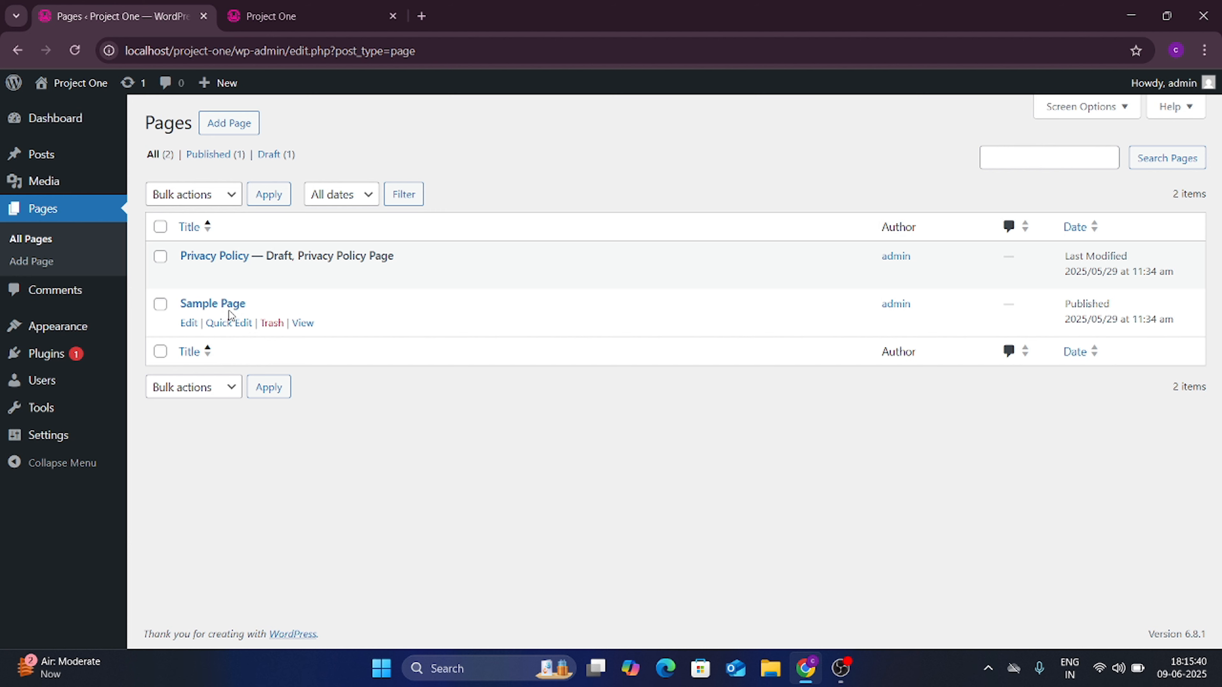
click(241, 131)
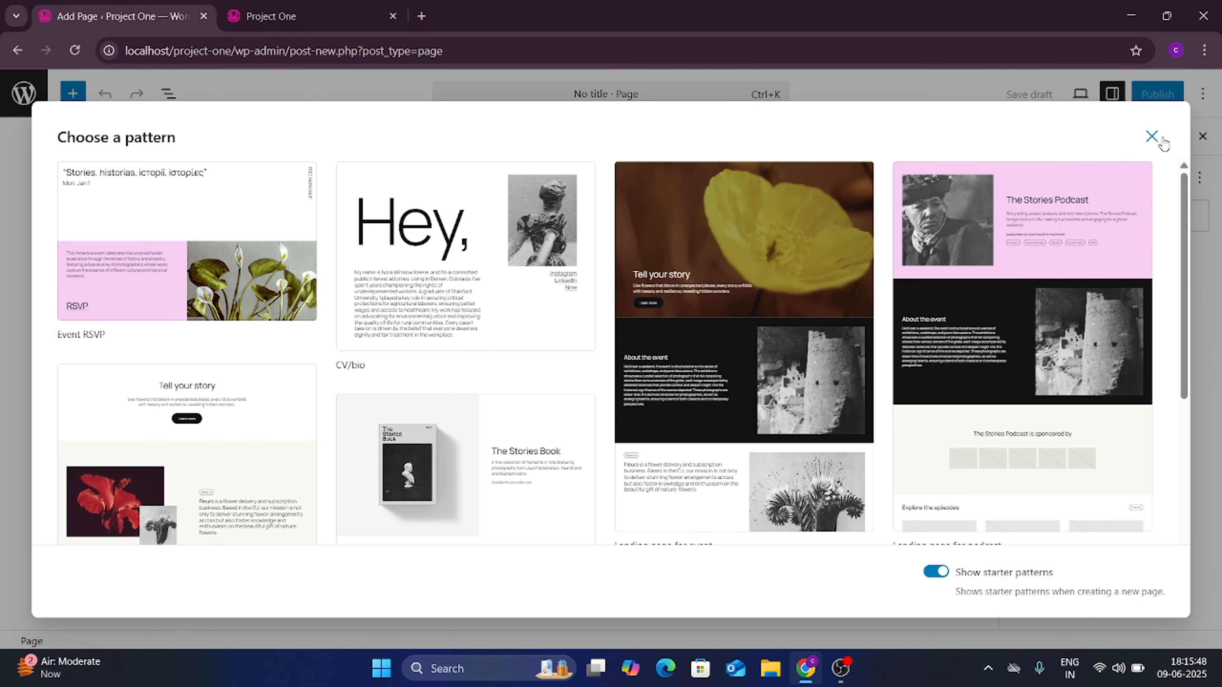
Step: Skip the starter patterns and publish a blank page titled 'Home'
click(1151, 136)
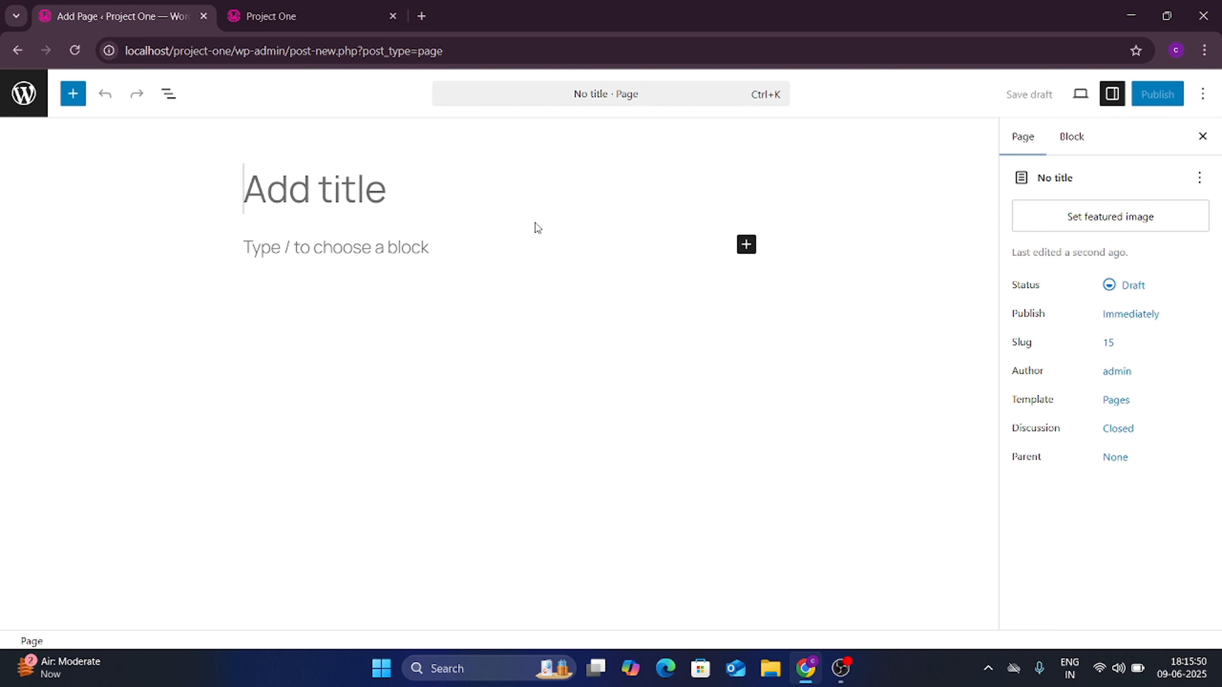
text(Home)
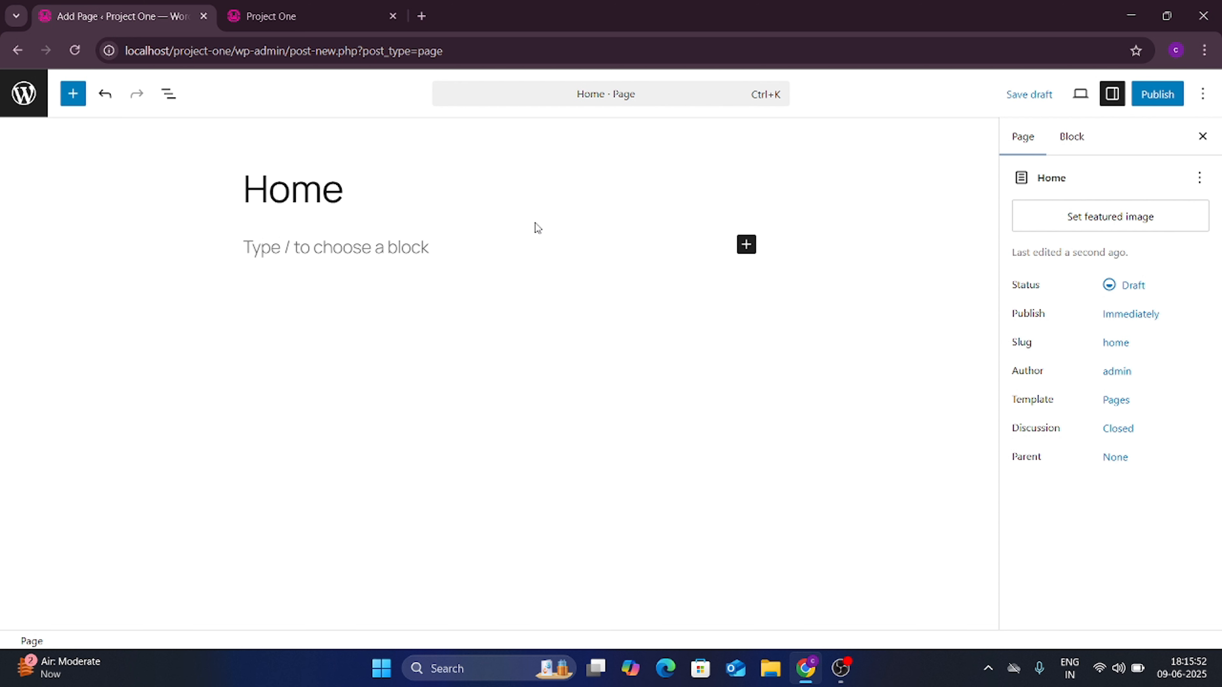
click(1157, 105)
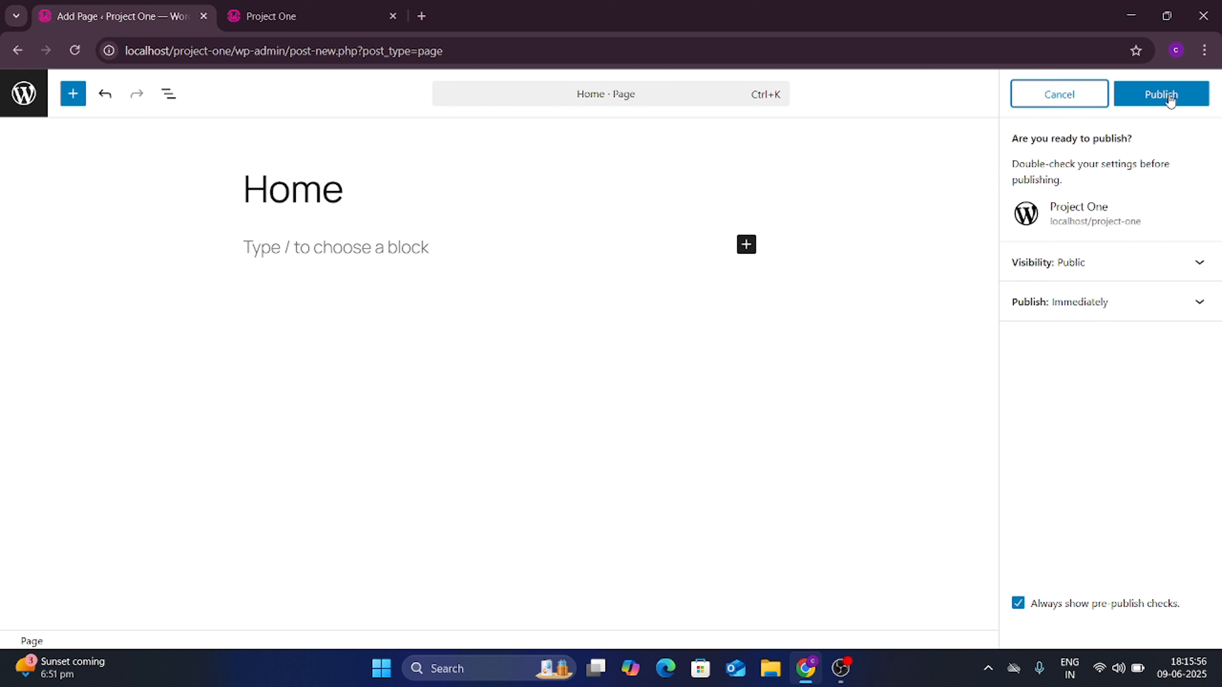
click(1169, 96)
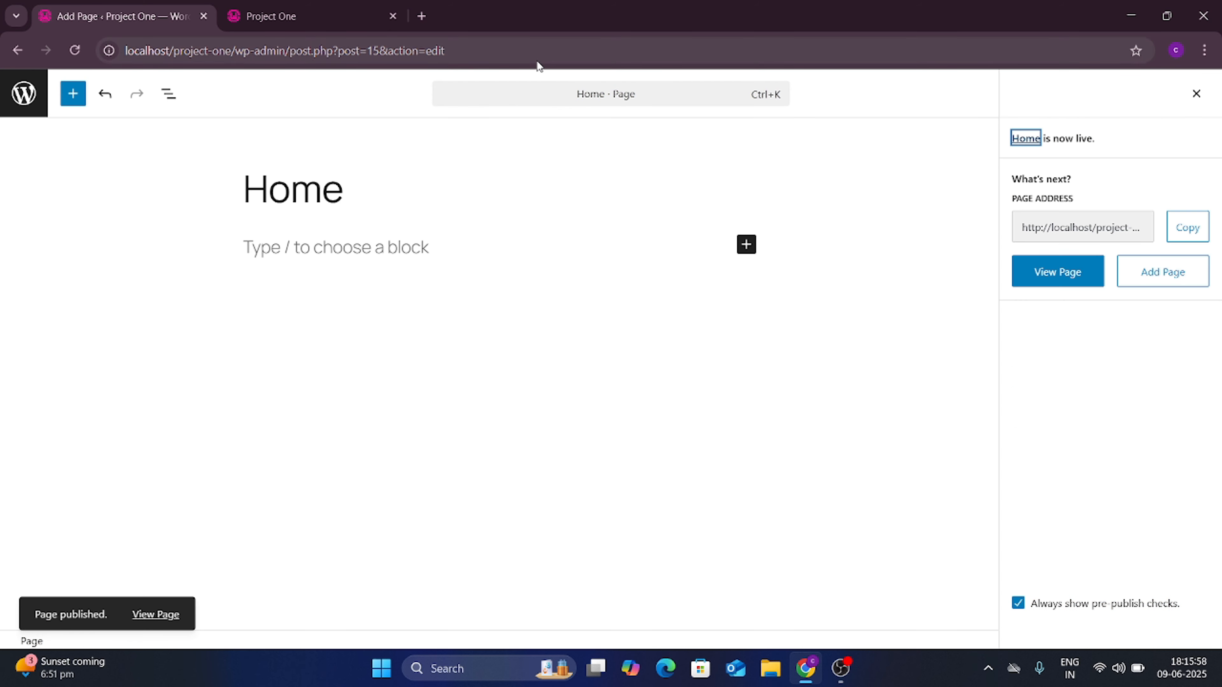
Step: Reload the live site and open the new Home page from its menu
click(392, 5)
key(F5)
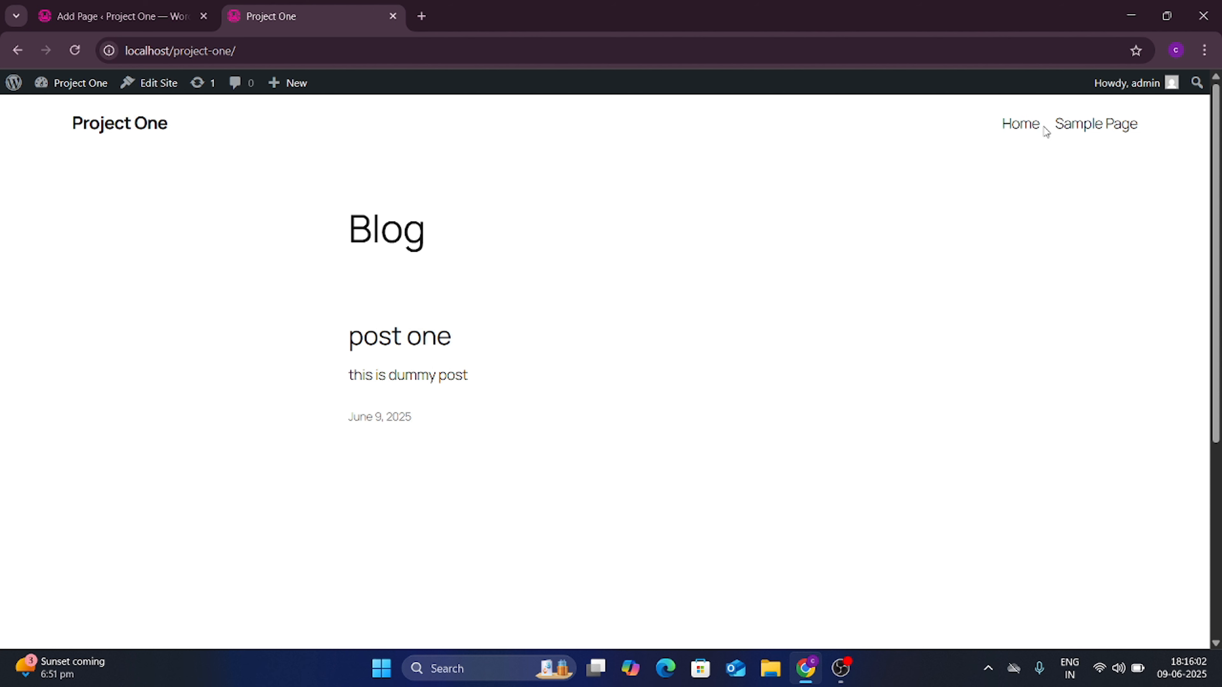
click(1022, 129)
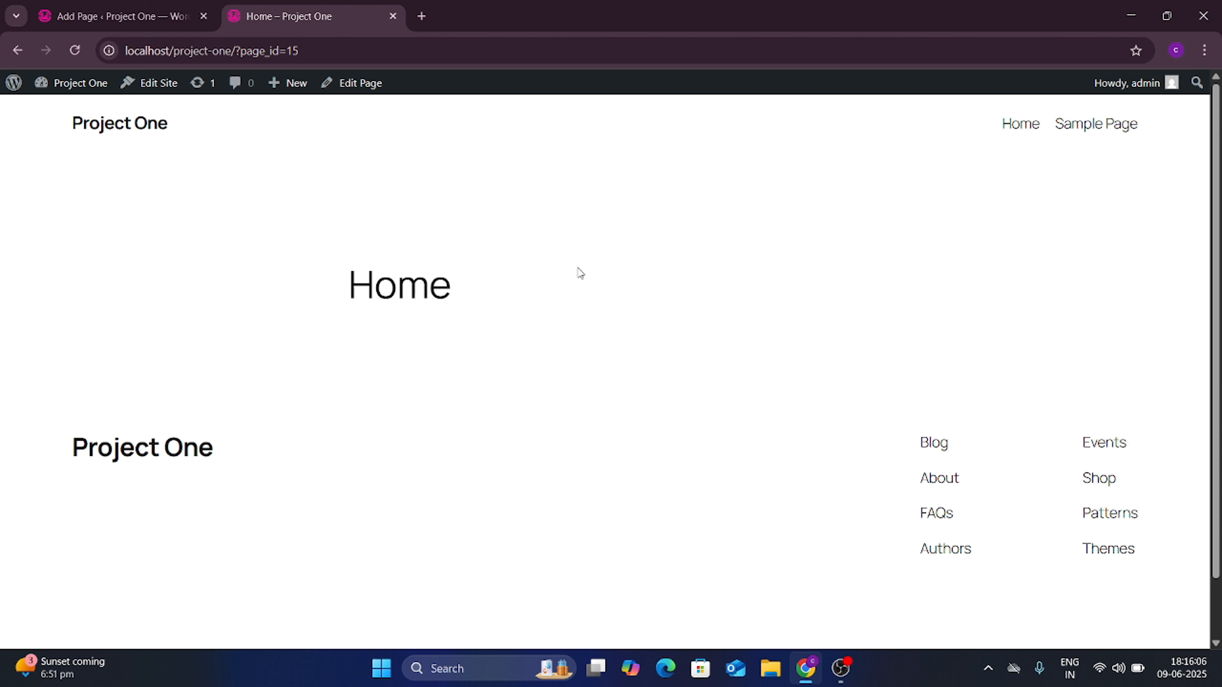
Step: Check the Home heading on the live page, then go back to the Home page editor
drag(452, 283, 348, 288)
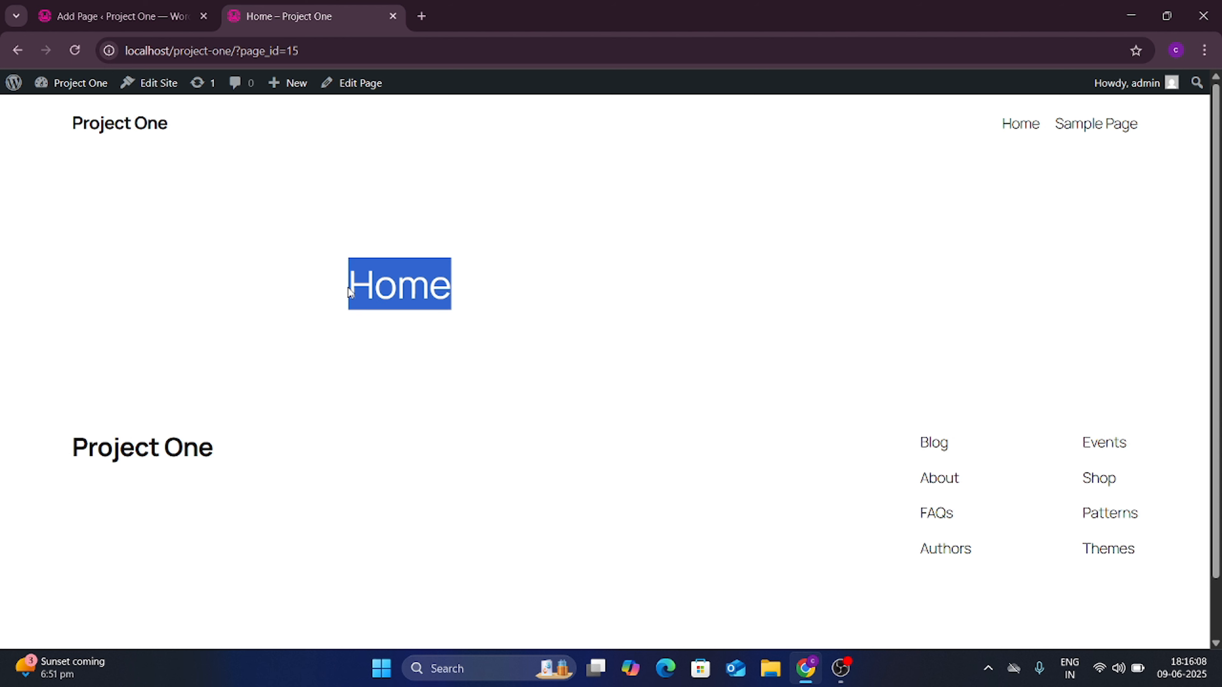
click(314, 274)
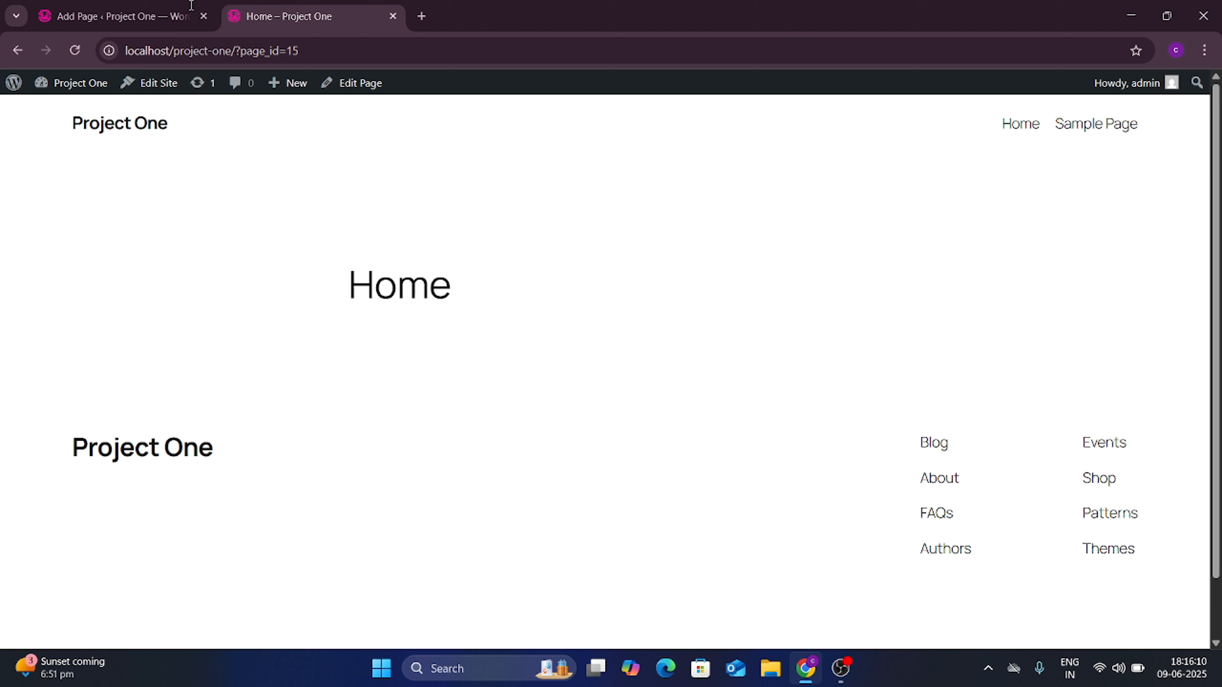
click(147, 16)
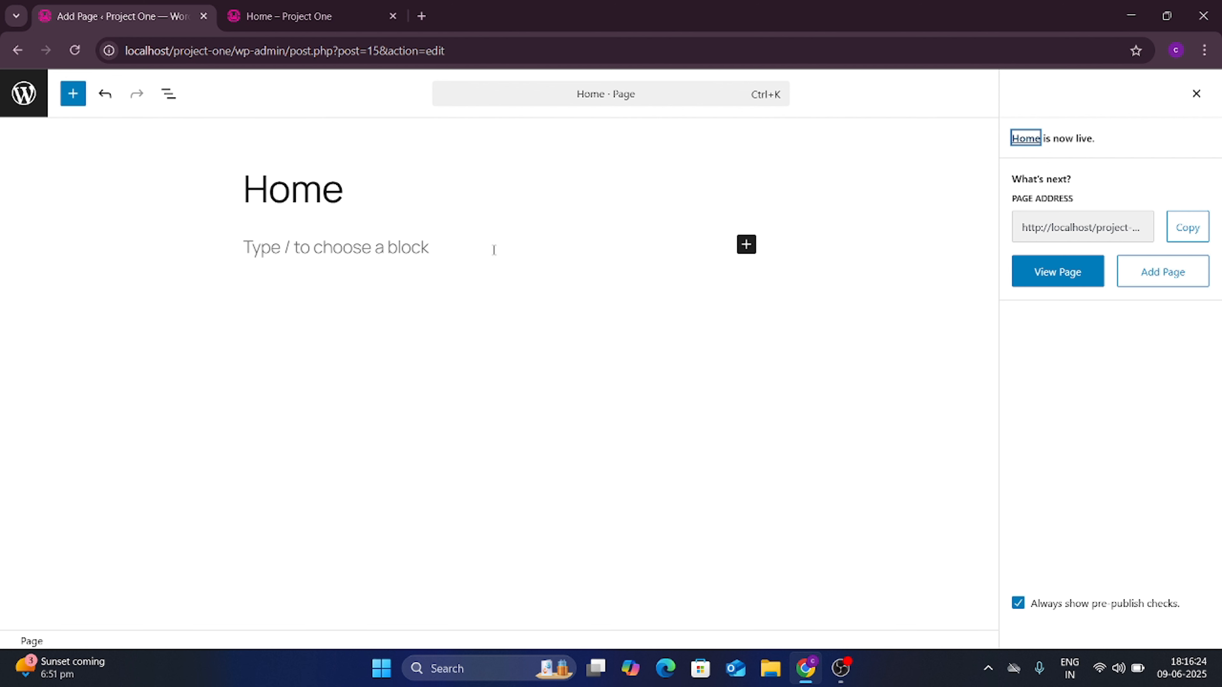
Step: Add a Heading block under the Home title and set its level to H2
click(746, 244)
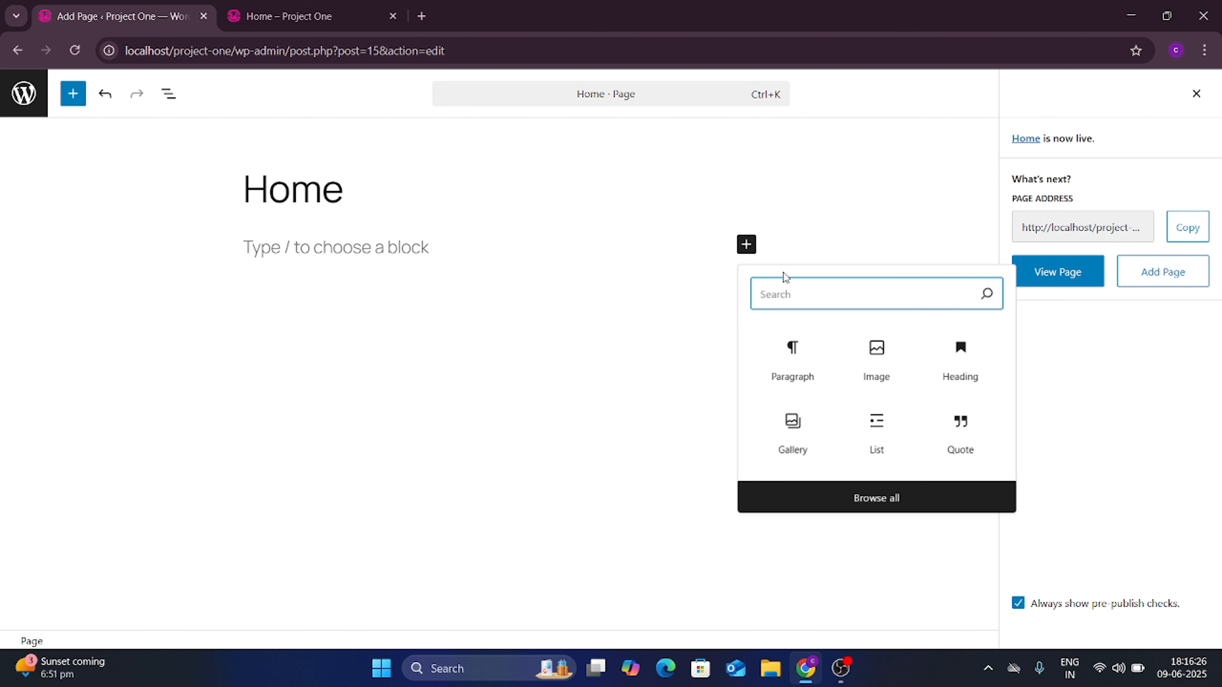
click(745, 253)
click(745, 245)
click(637, 249)
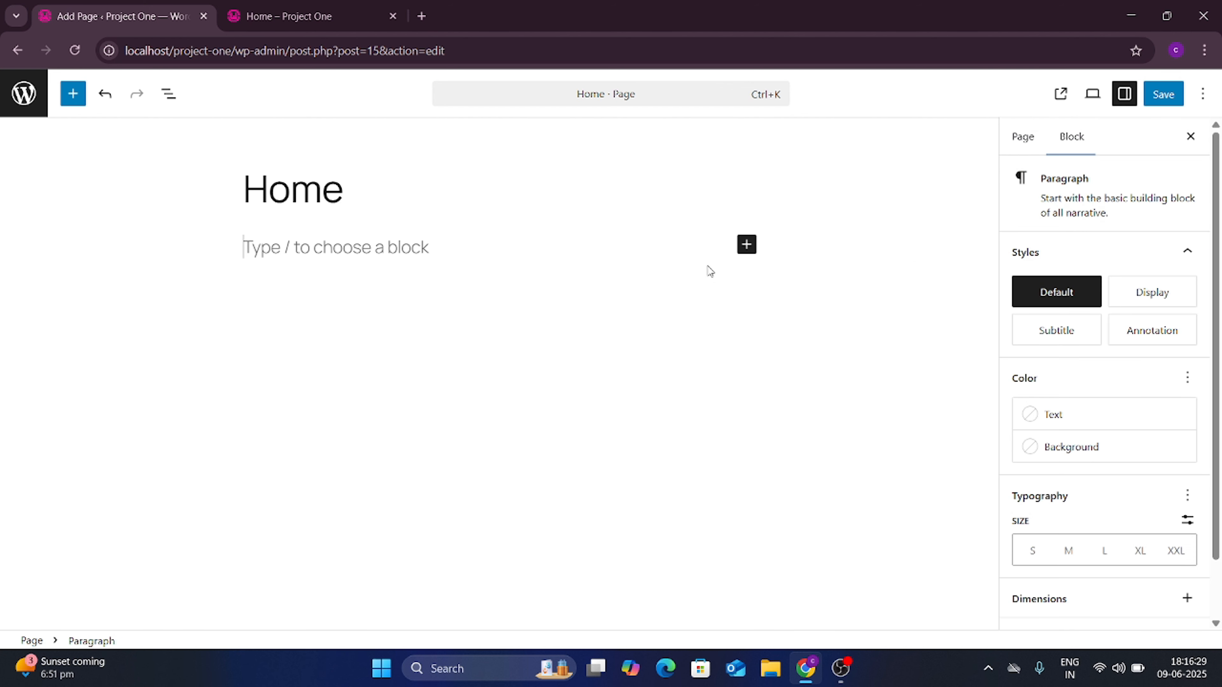
click(746, 246)
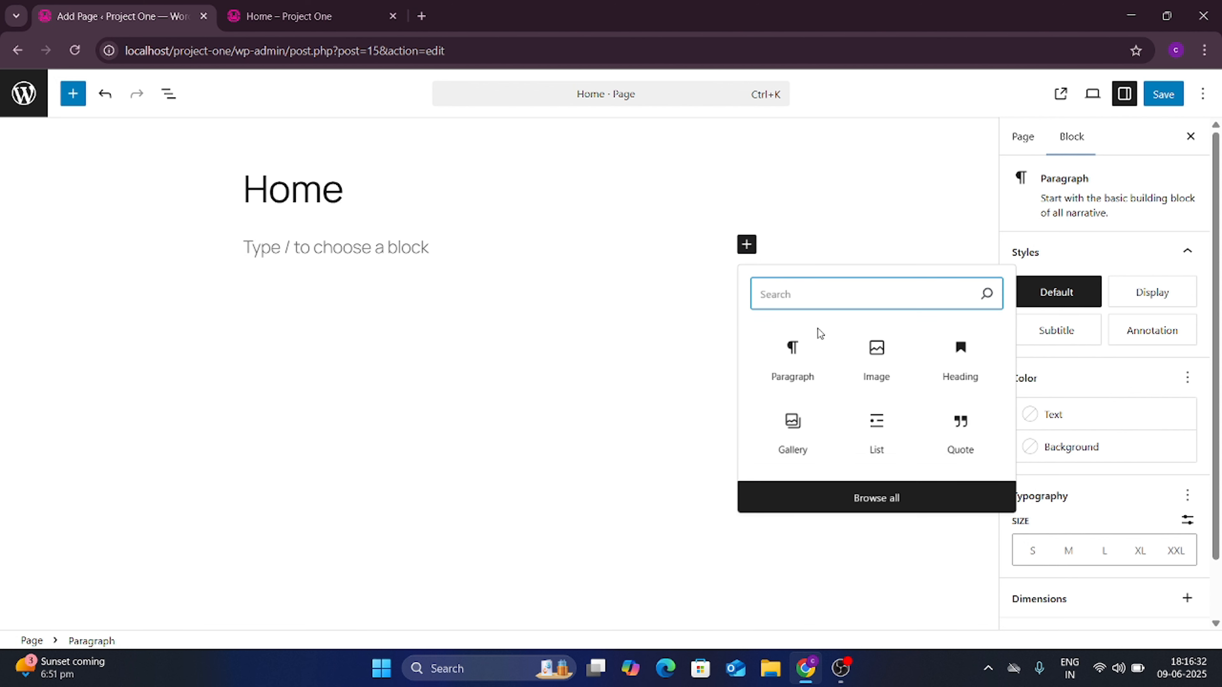
click(975, 371)
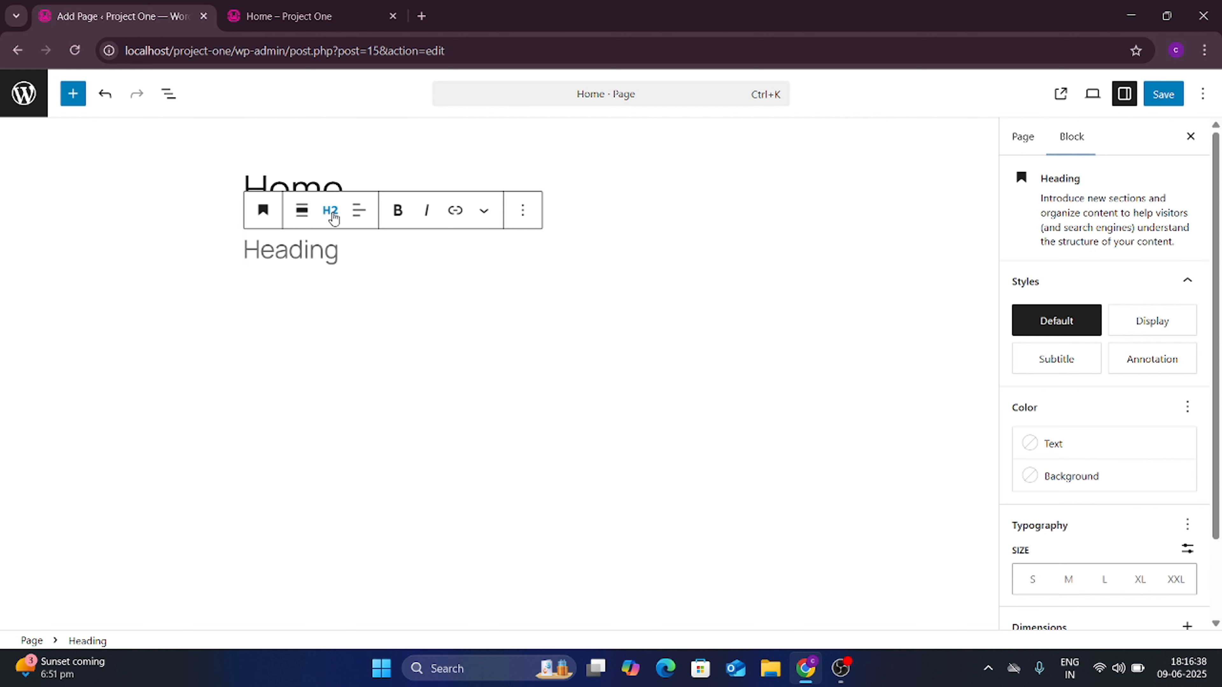
click(332, 212)
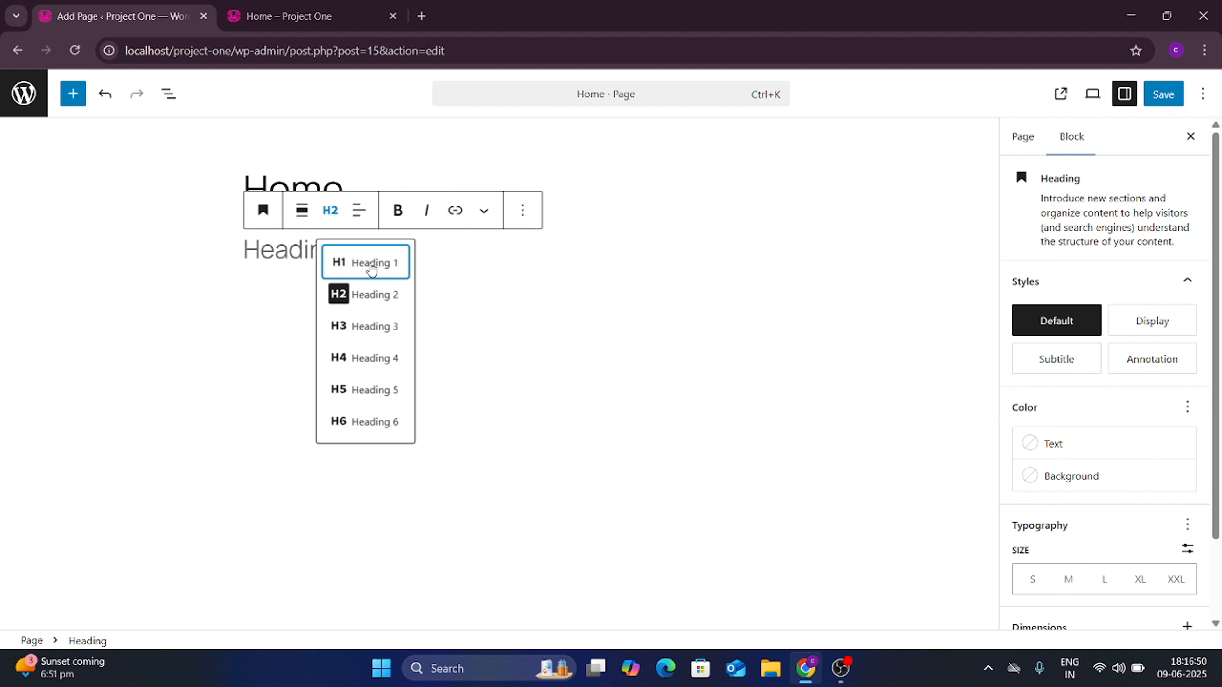
click(369, 264)
click(339, 262)
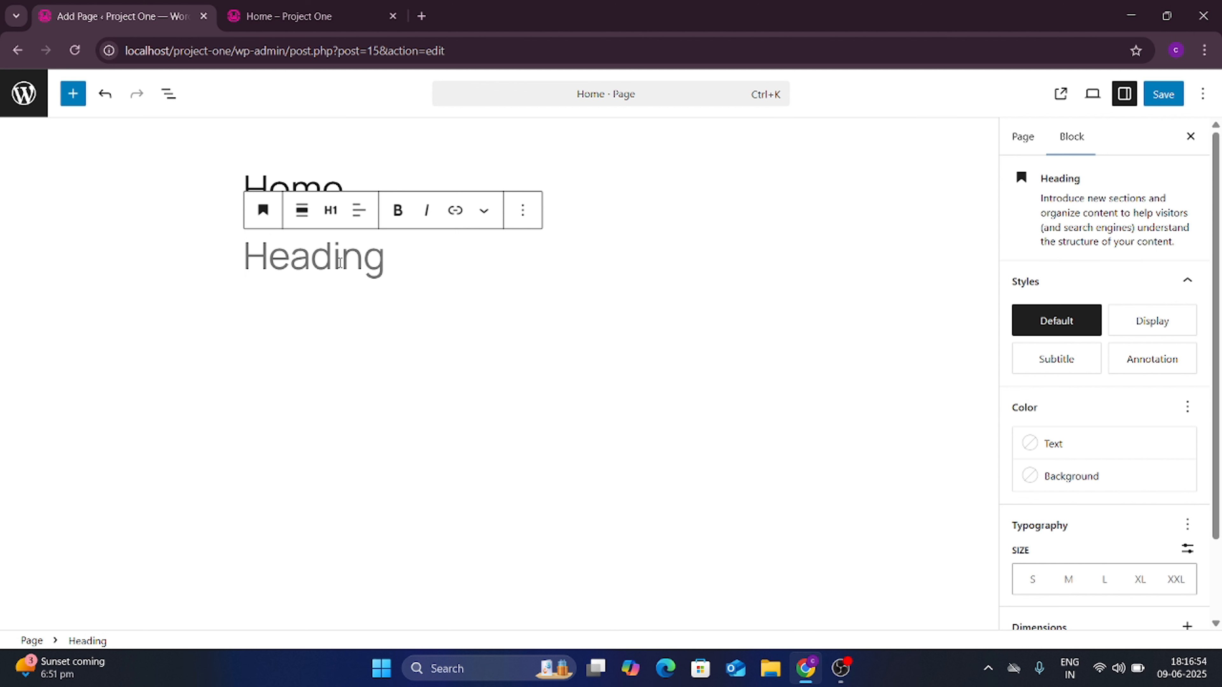
click(330, 210)
click(350, 299)
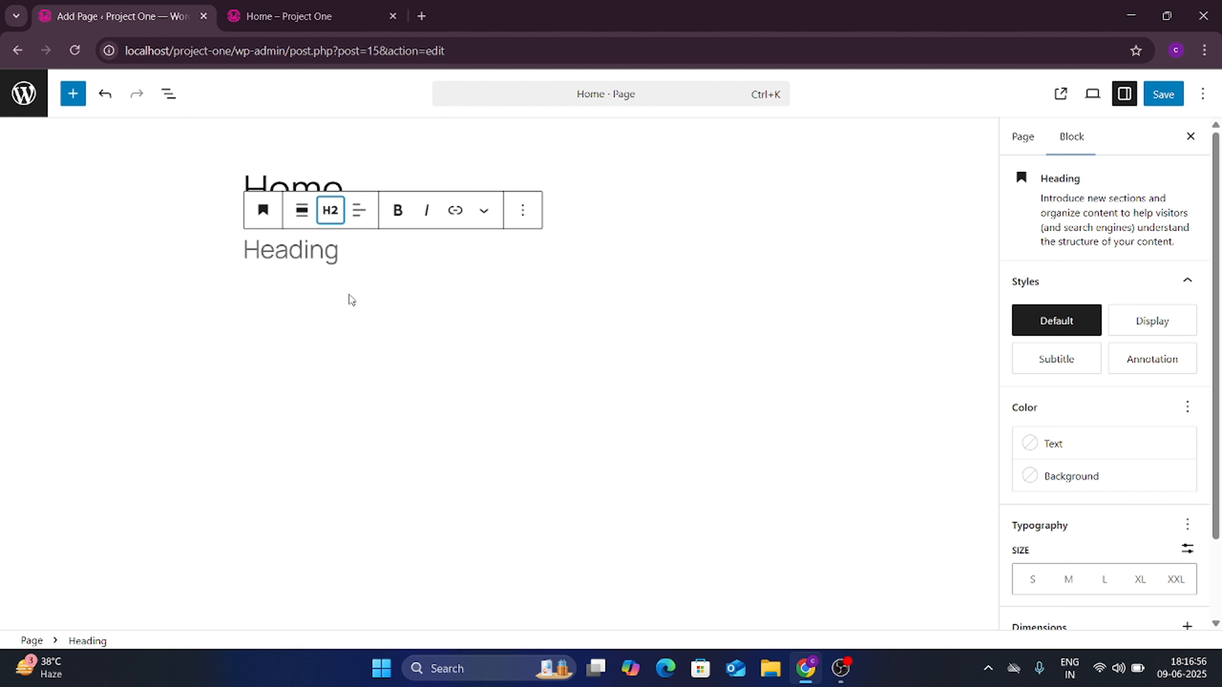
Step: Type 'Welcome home page' into the heading and save the page
click(308, 251)
text(Welc)
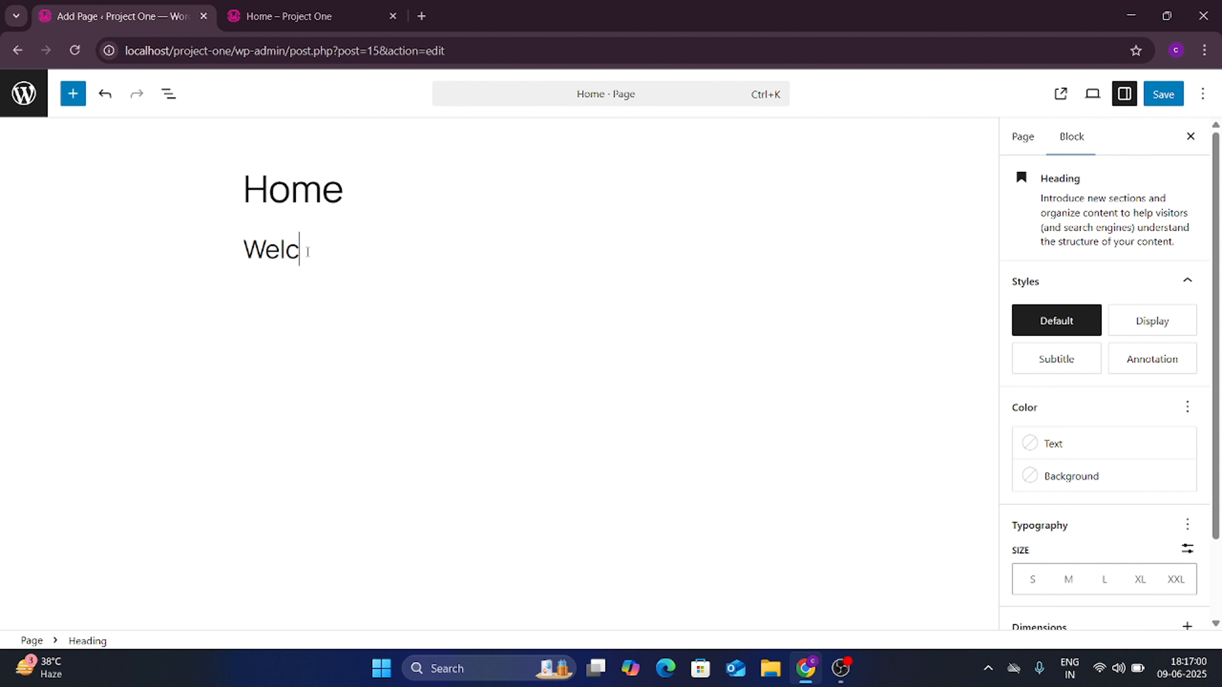
text(ome home page)
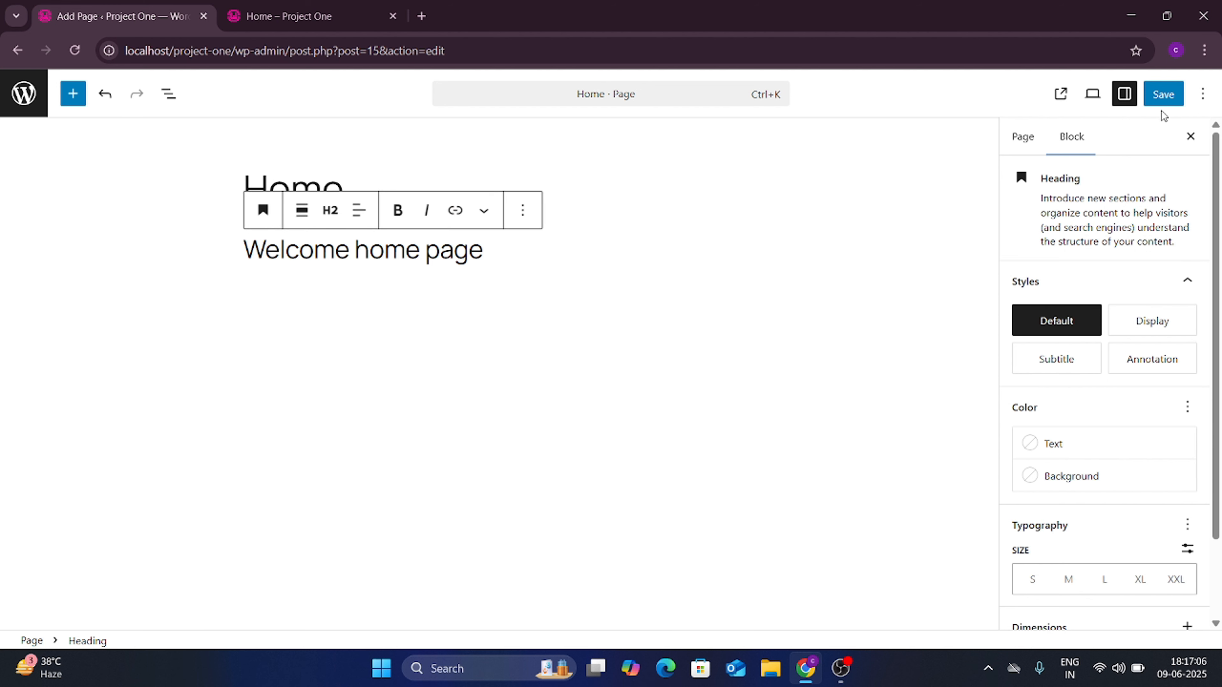
click(1161, 97)
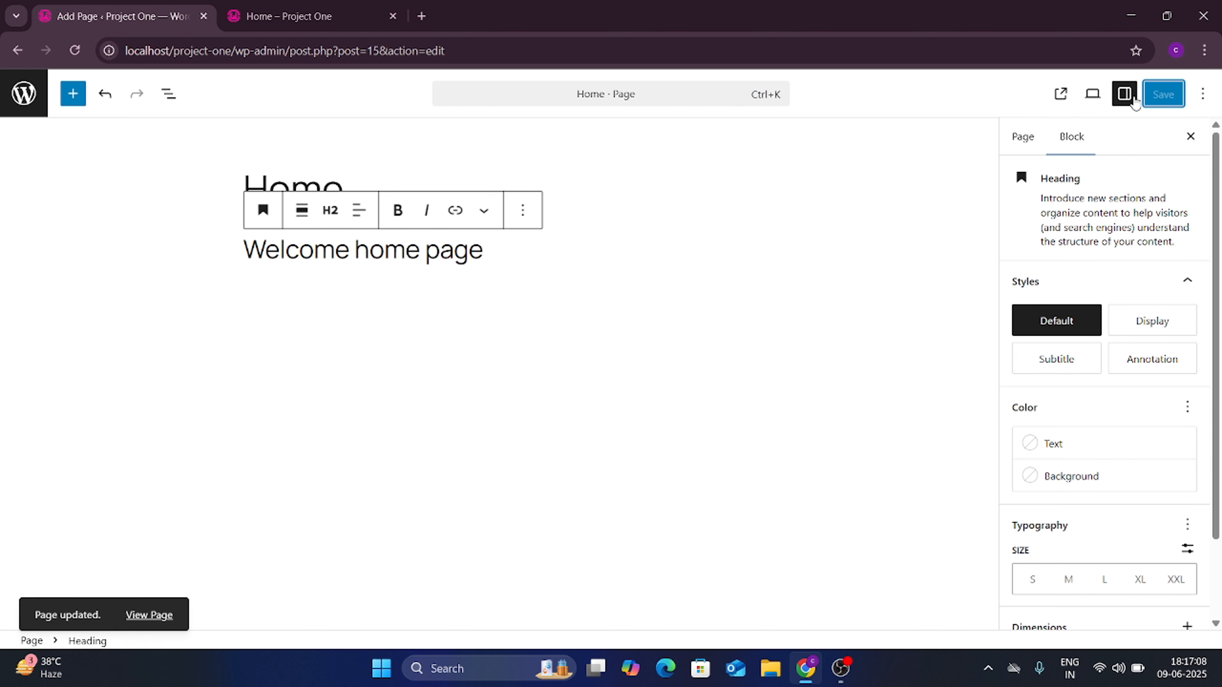
Step: Reload the live Home page to confirm the new heading, then return to the editor
click(304, 7)
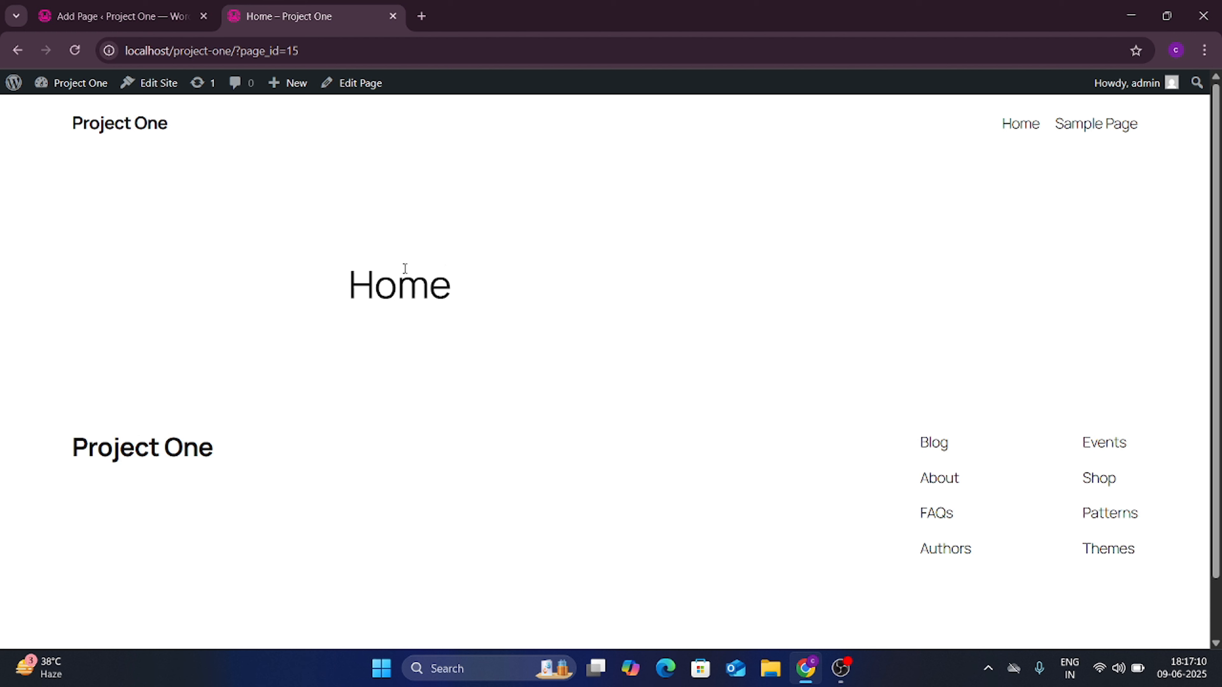
key(F5)
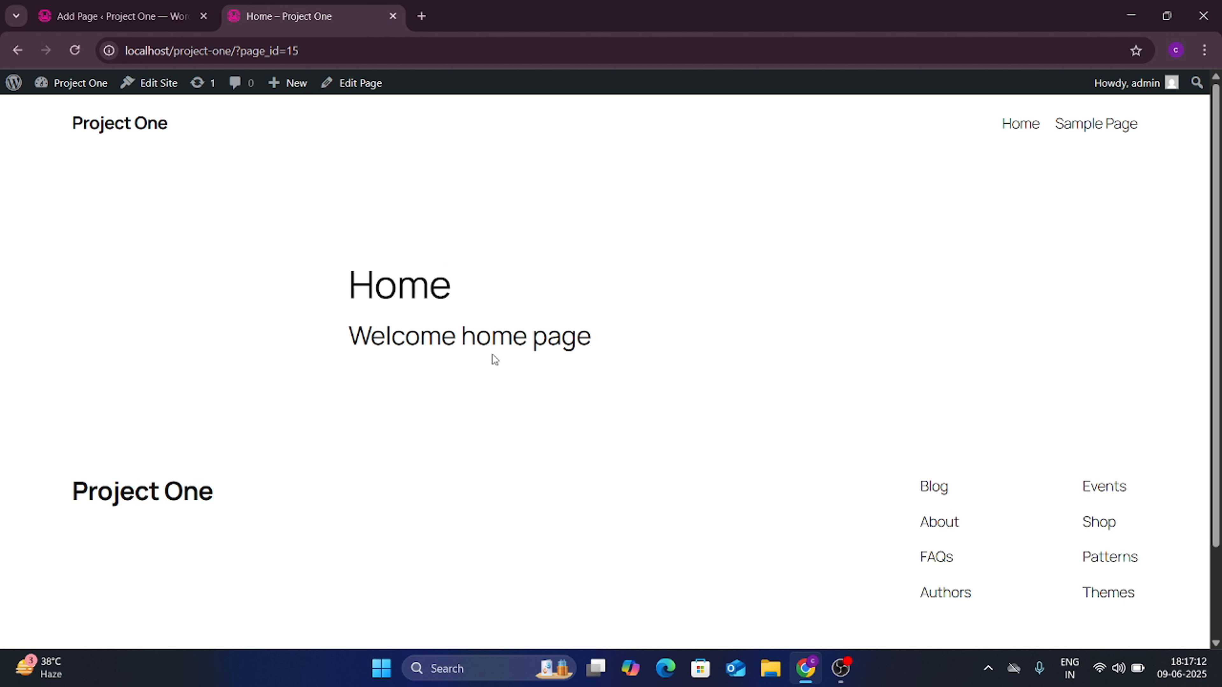
triple_click(509, 341)
click(192, 16)
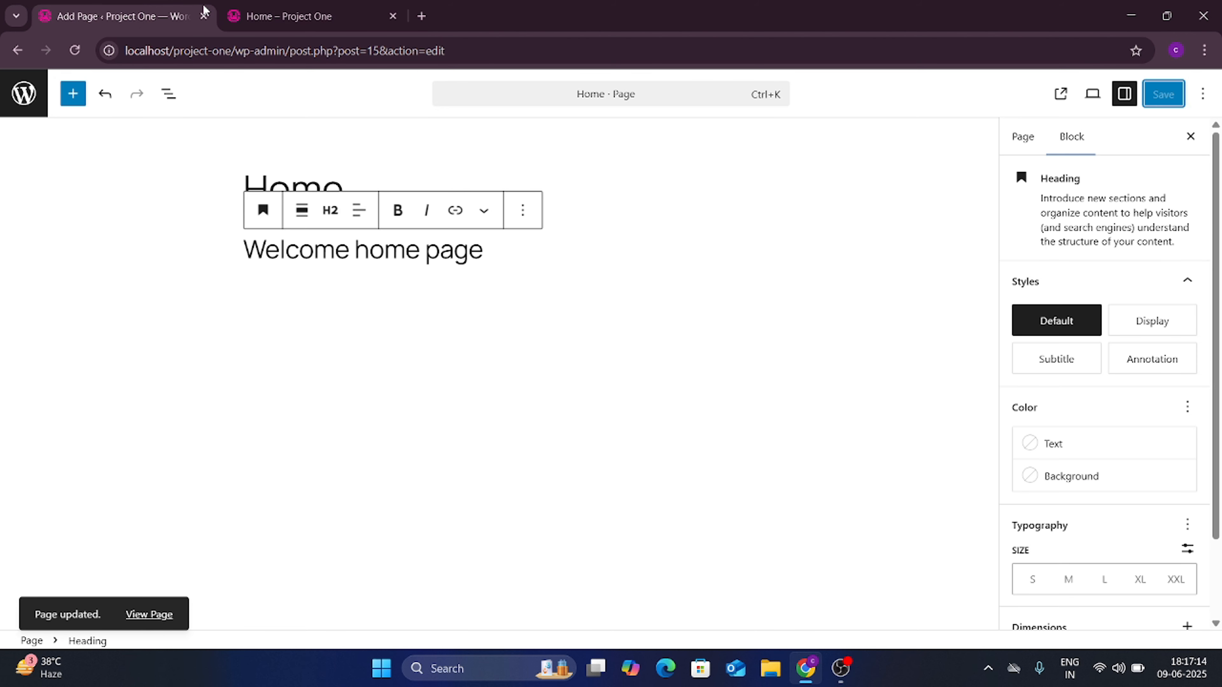
Step: Add a Paragraph block reading 'dummy content' below the heading
click(508, 250)
key(Return)
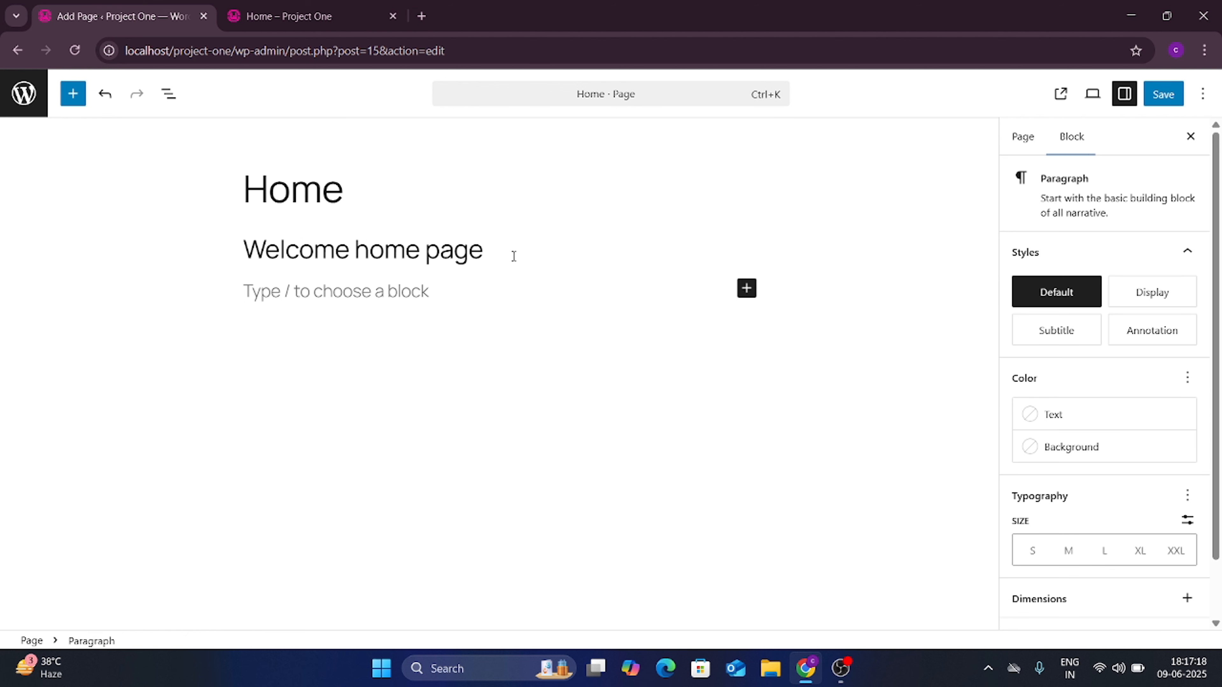
click(514, 256)
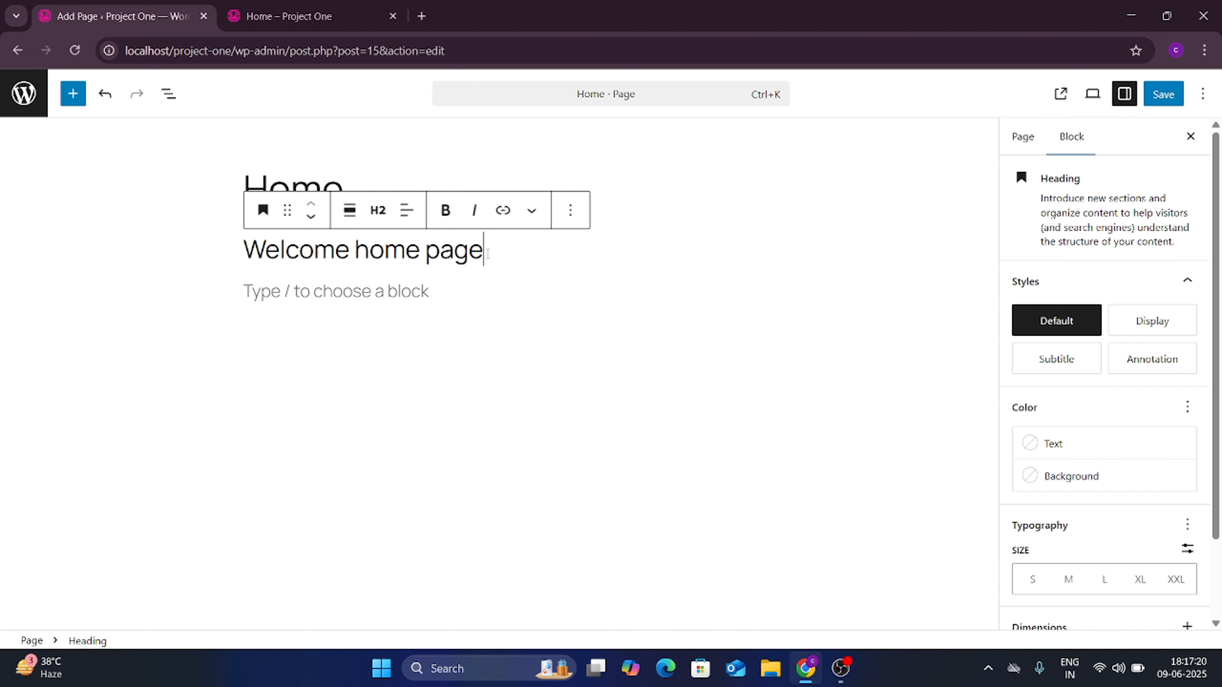
key(Return)
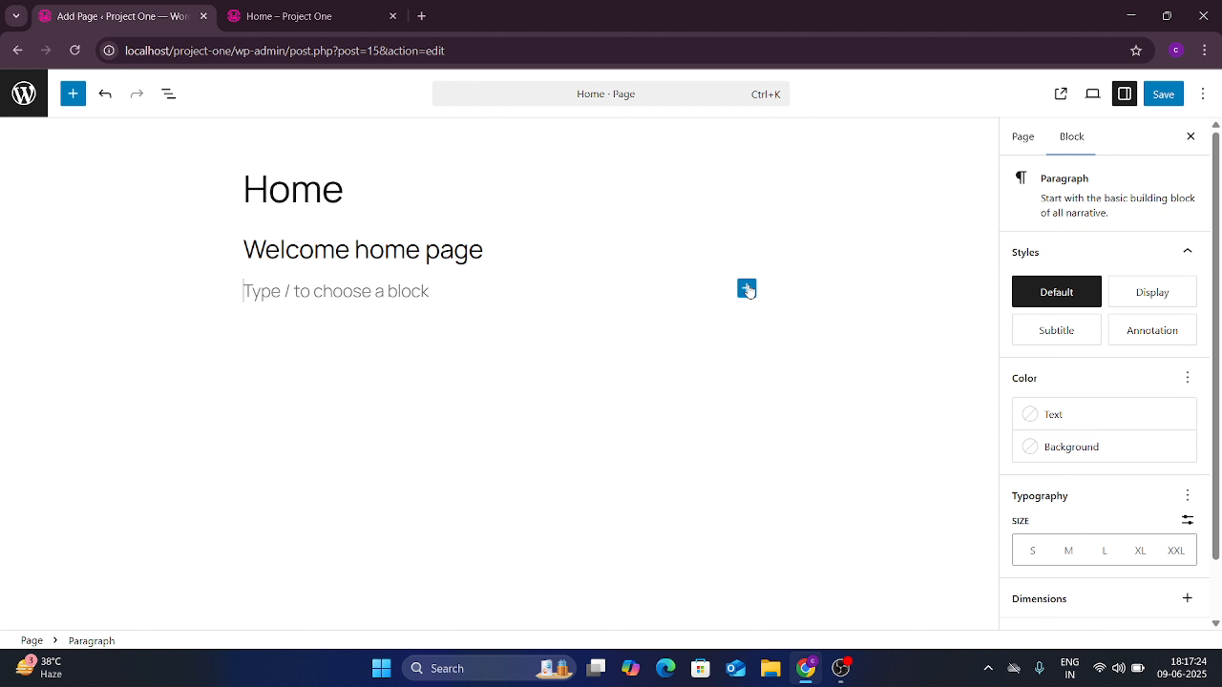
click(746, 289)
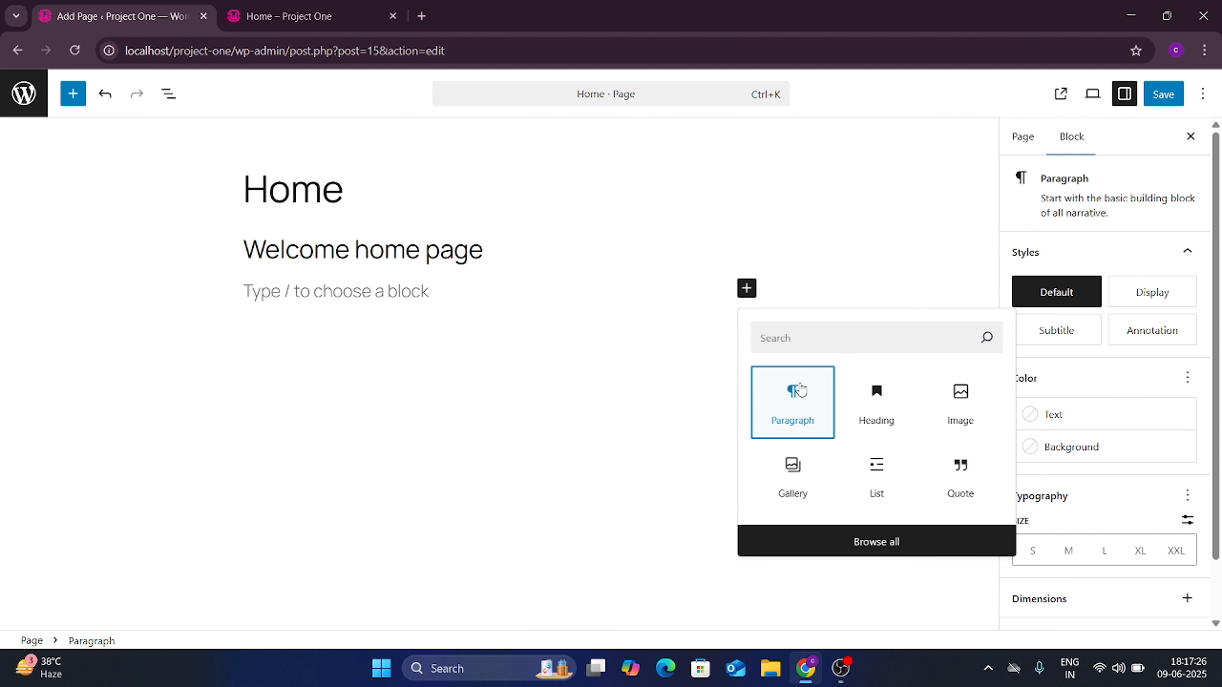
click(794, 400)
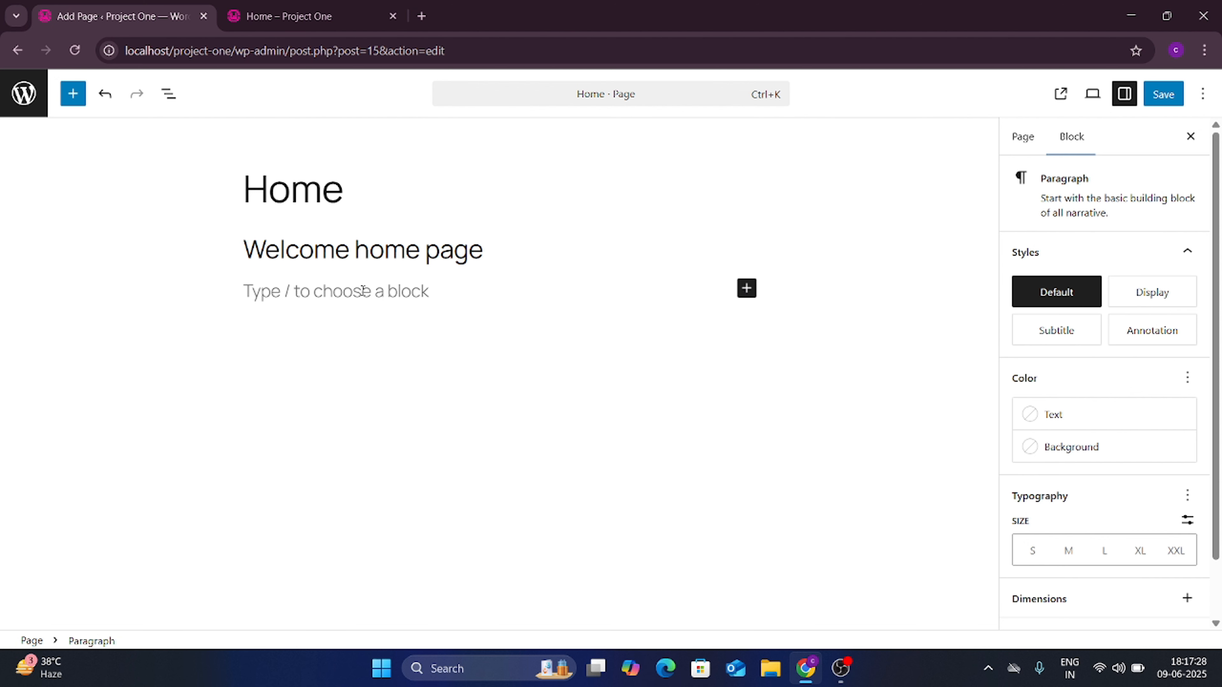
text(dummy)
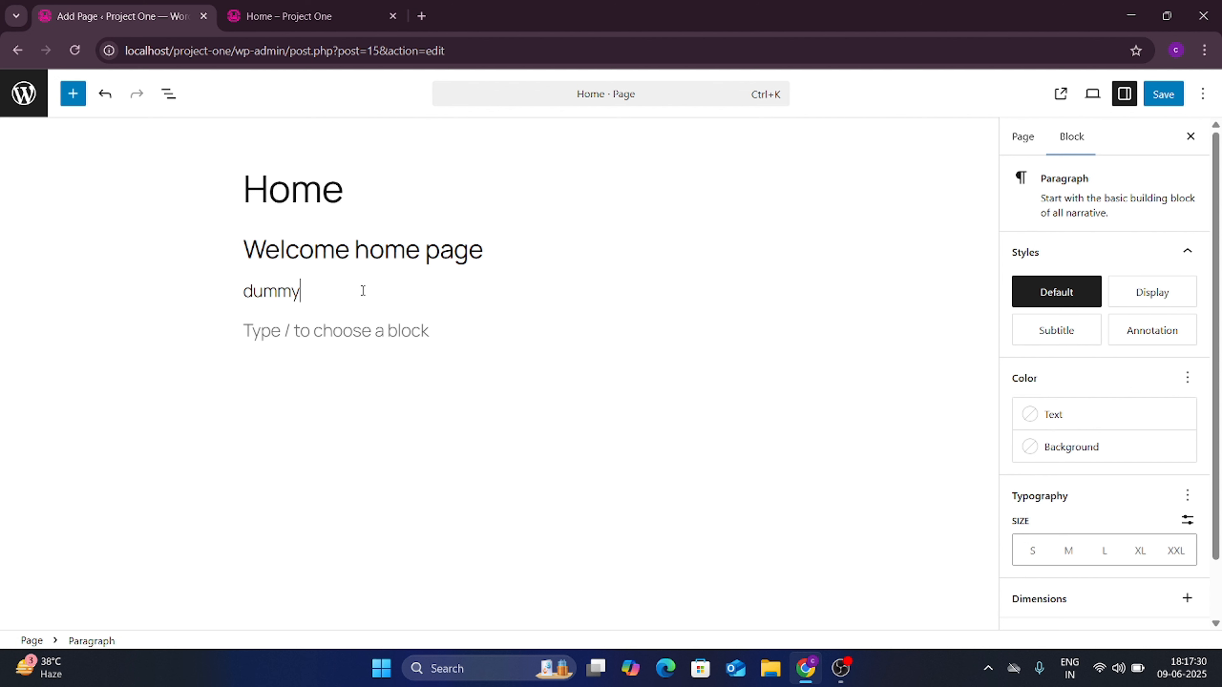
text( content)
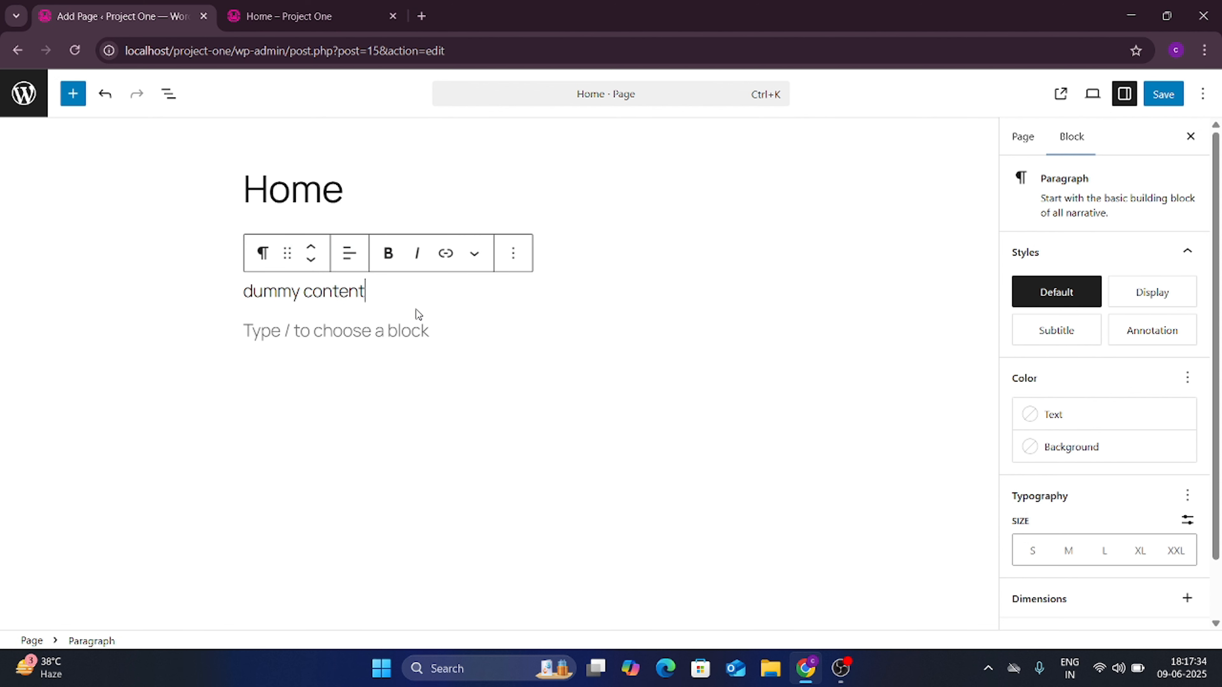
click(392, 330)
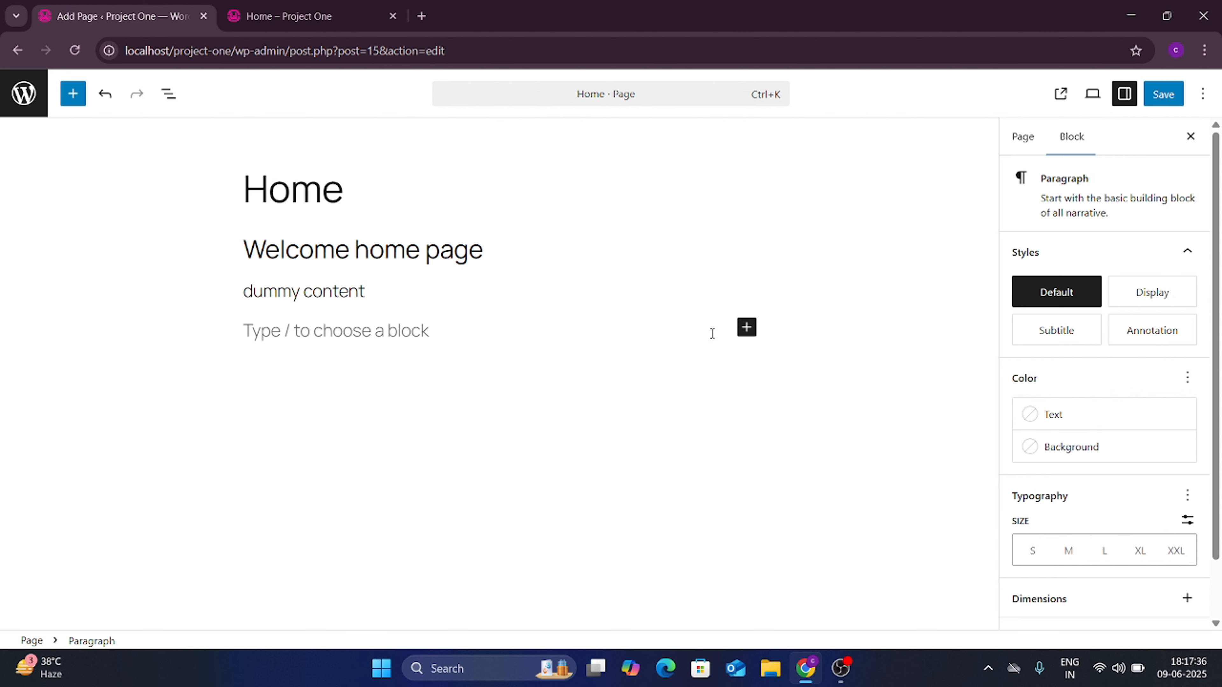
Step: Insert an Image block below the paragraph and open the Media Library's Upload files tab
click(746, 327)
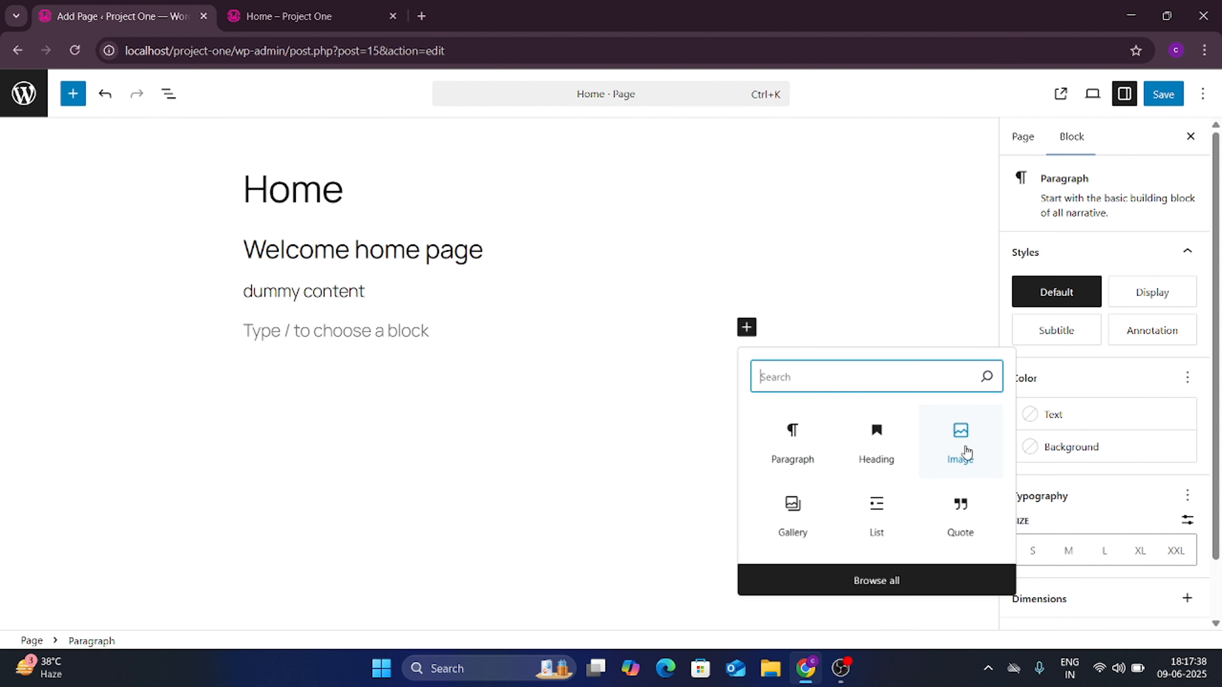
click(957, 454)
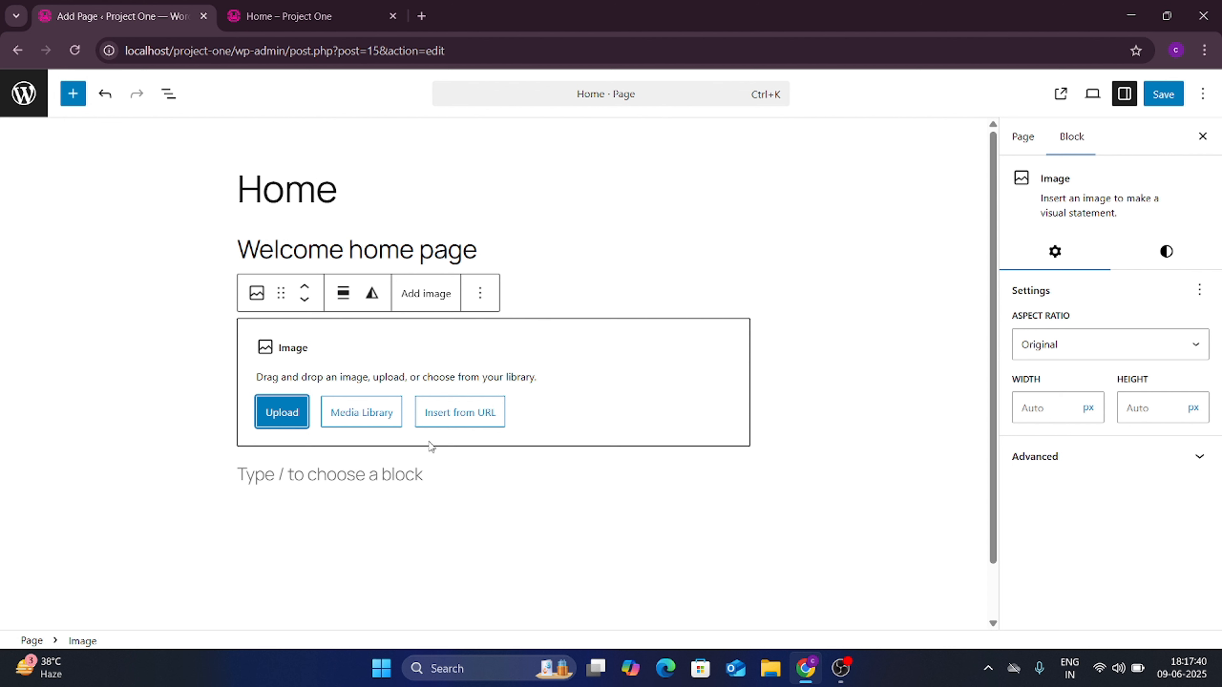
click(366, 413)
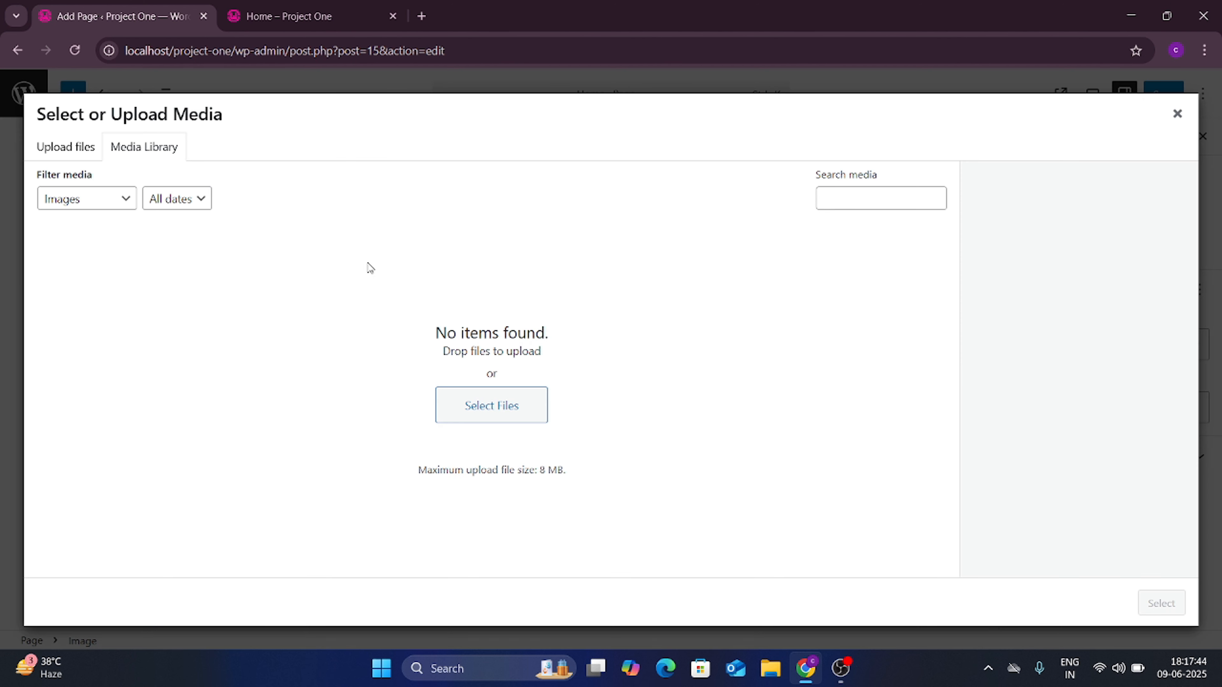
click(68, 149)
click(130, 147)
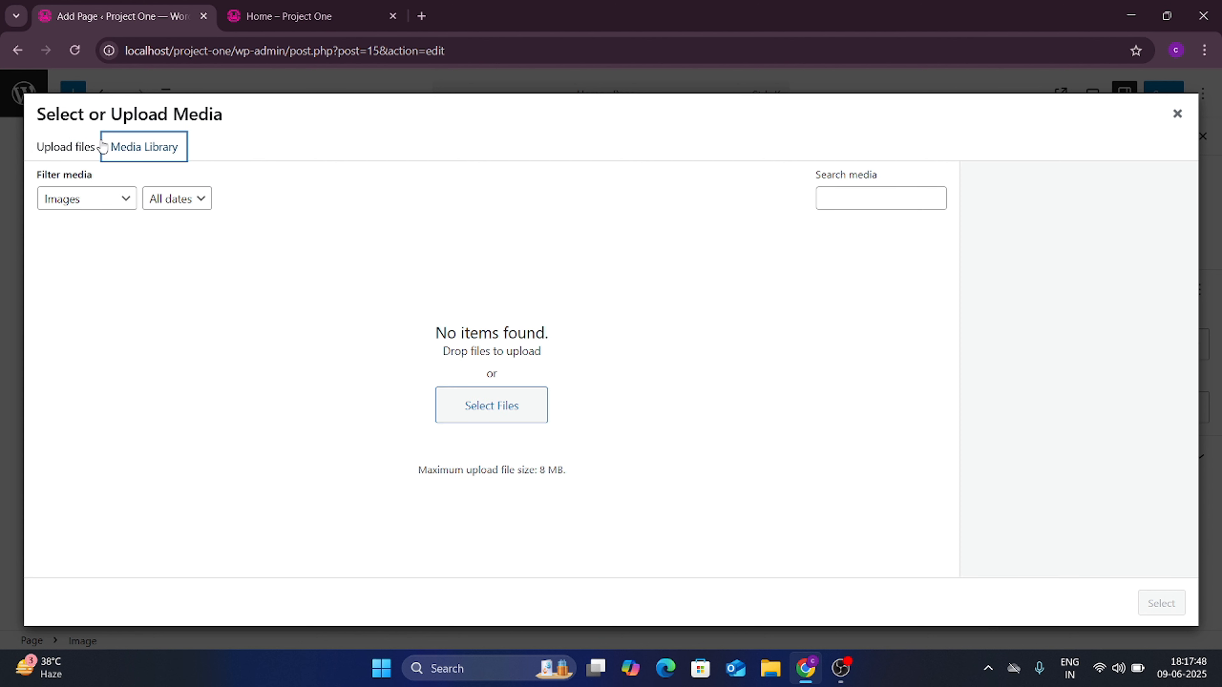
click(60, 150)
Step: Upload emp-verify.jpg from the Downloads folder
click(641, 385)
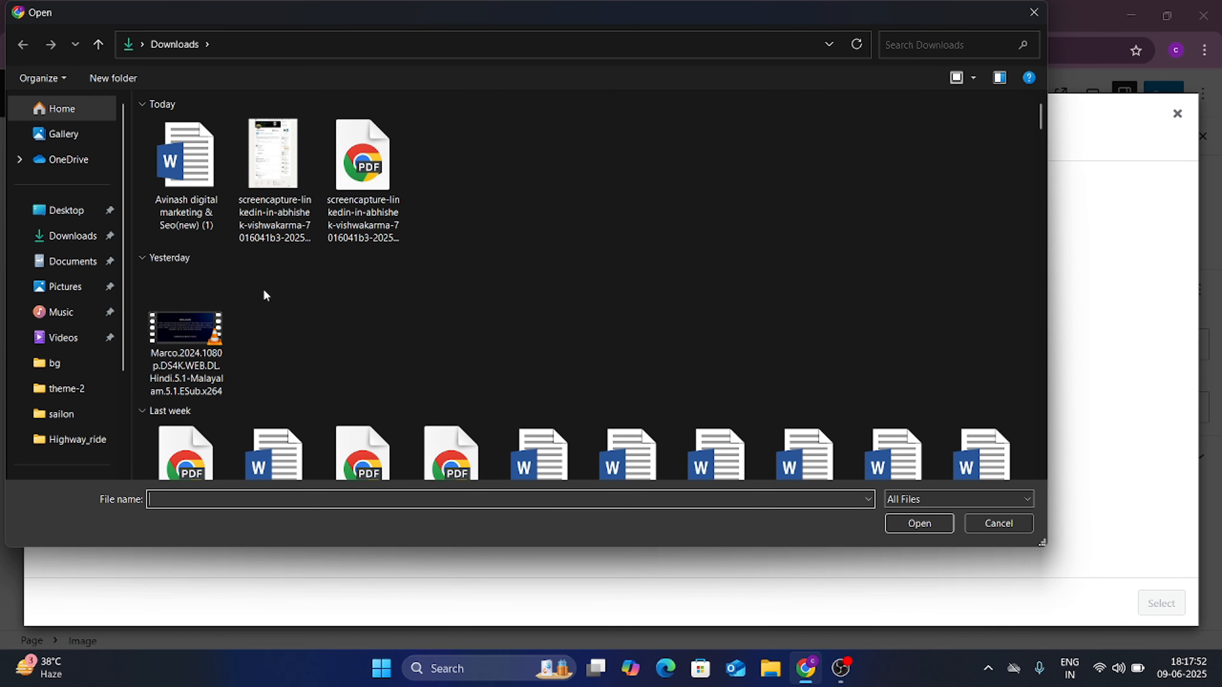
scroll(263, 290, down, 10)
scroll(361, 274, up, 4)
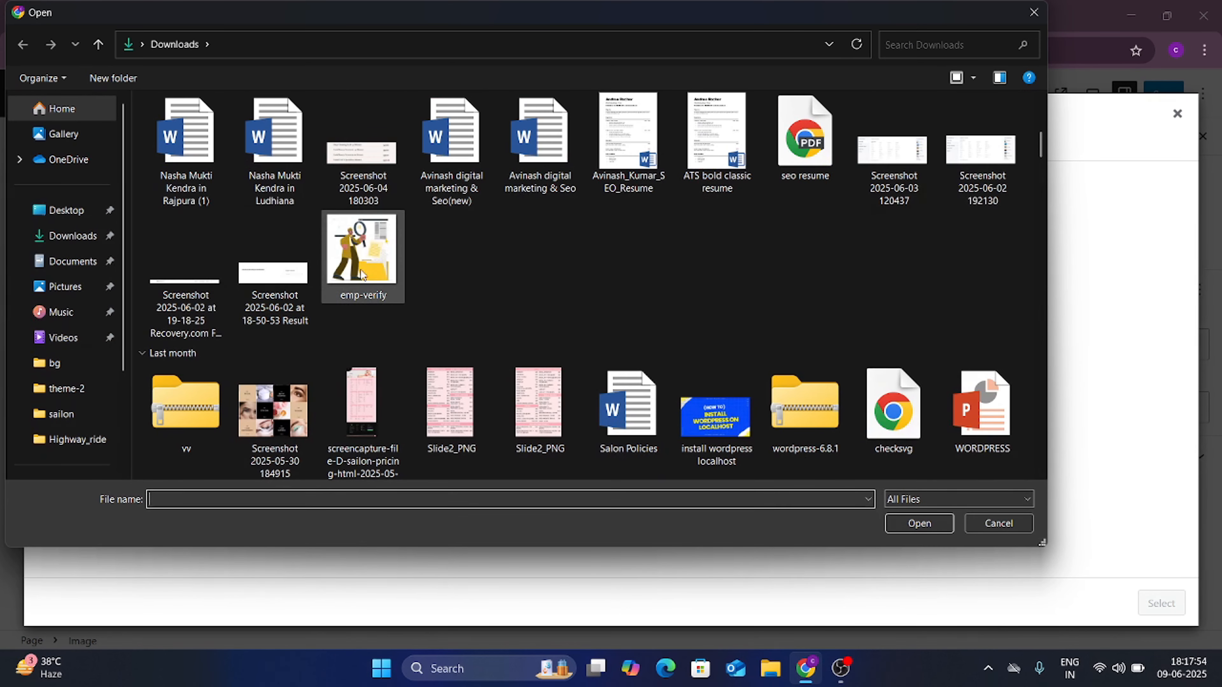
double_click(361, 274)
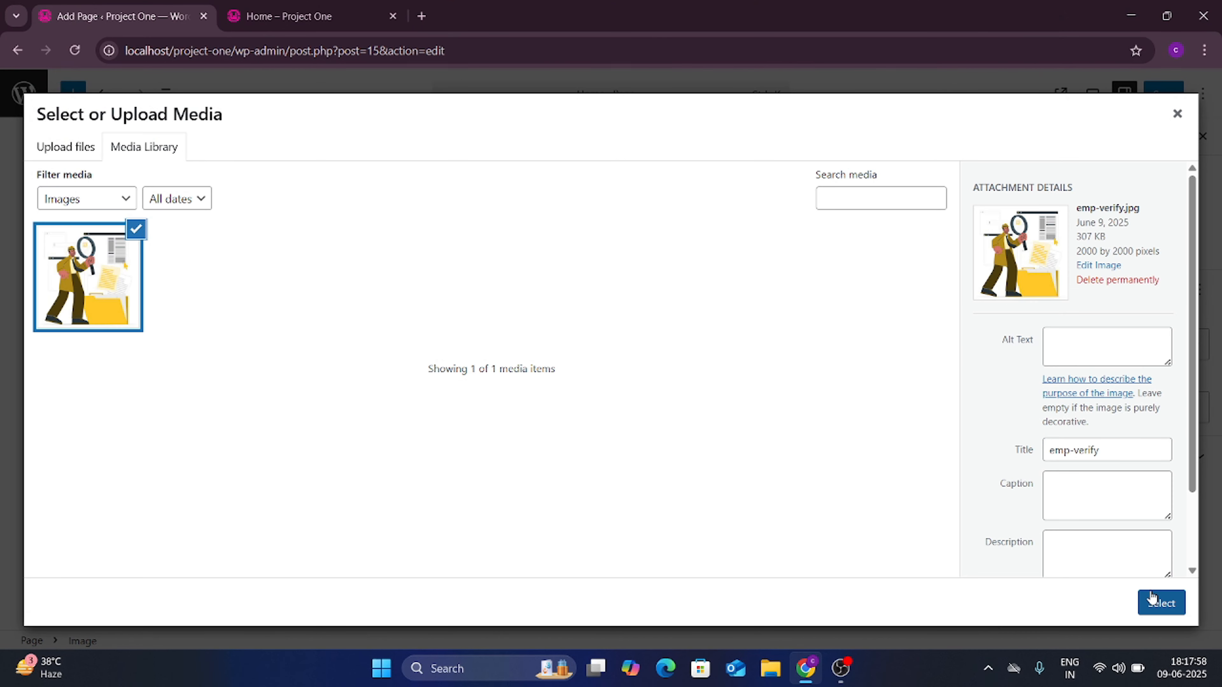
Step: Insert emp-verify into the image block and resize it to 337 px wide
click(1160, 602)
scroll(727, 428, down, 3)
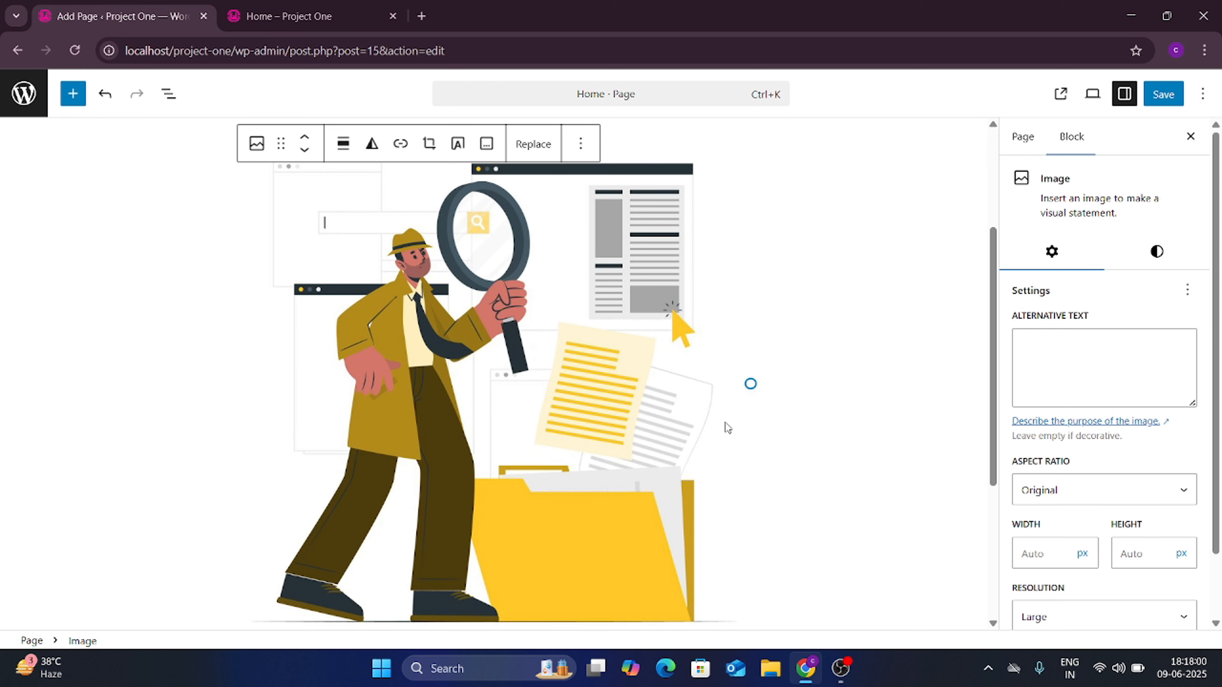
scroll(555, 326, up, 1)
scroll(558, 377, down, 3)
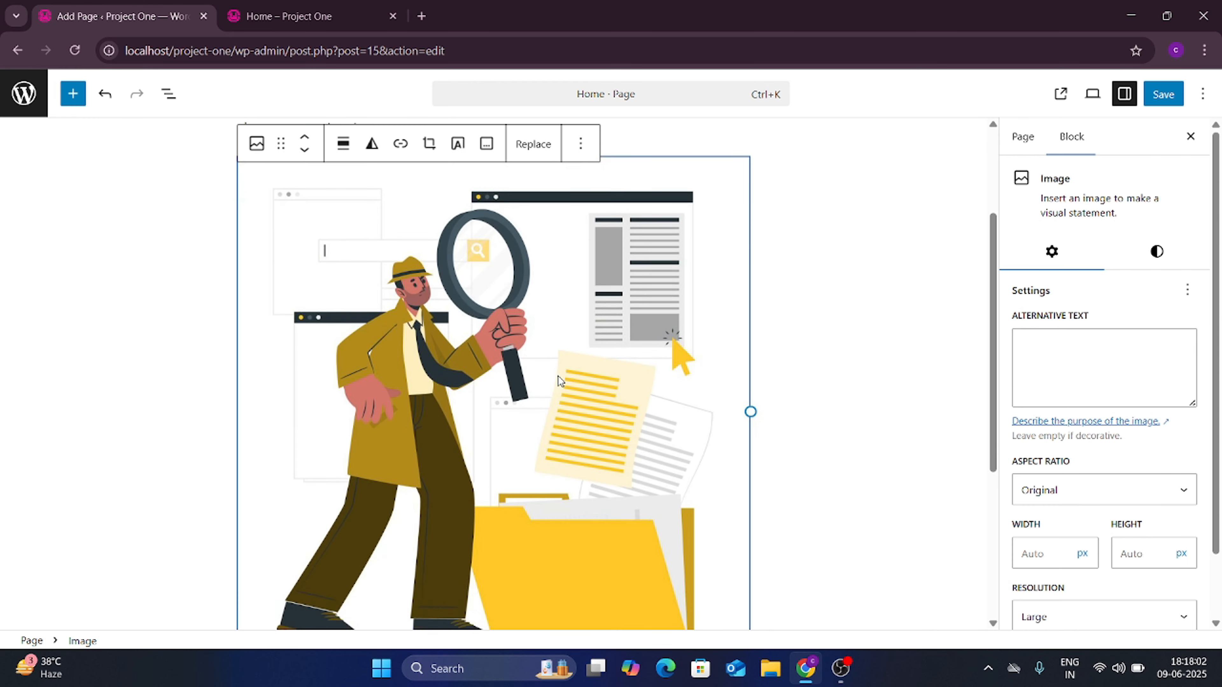
drag(495, 537, 470, 323)
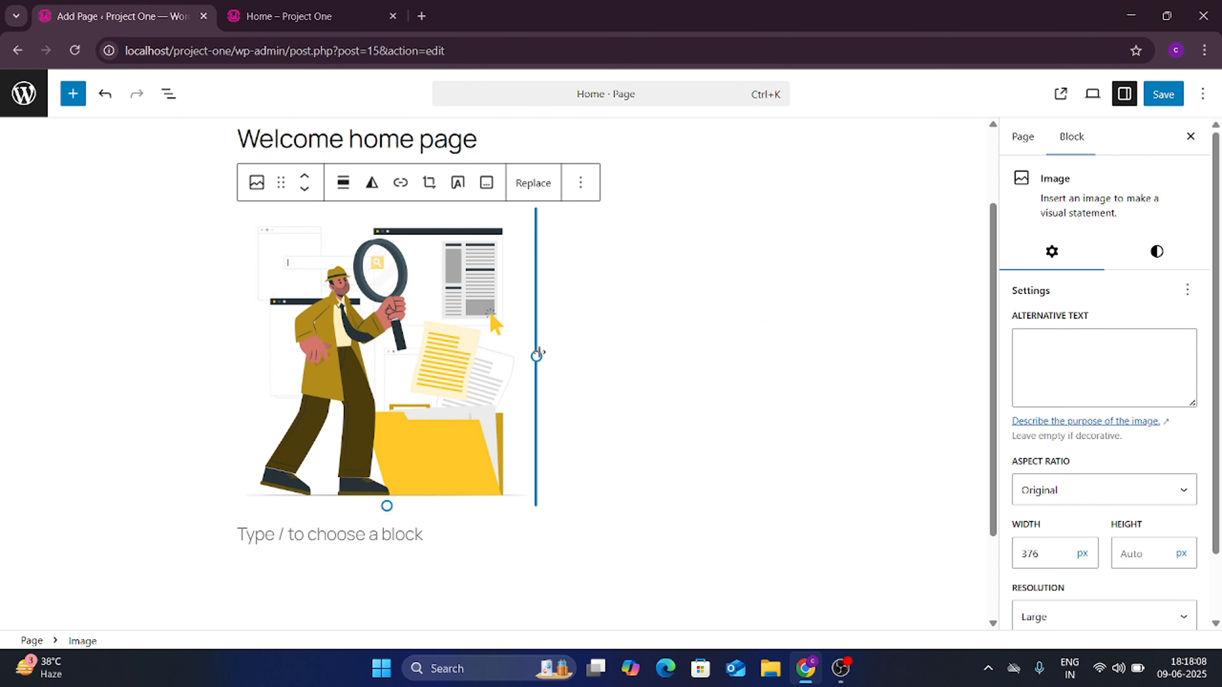
drag(538, 354, 747, 409)
scroll(748, 410, down, 2)
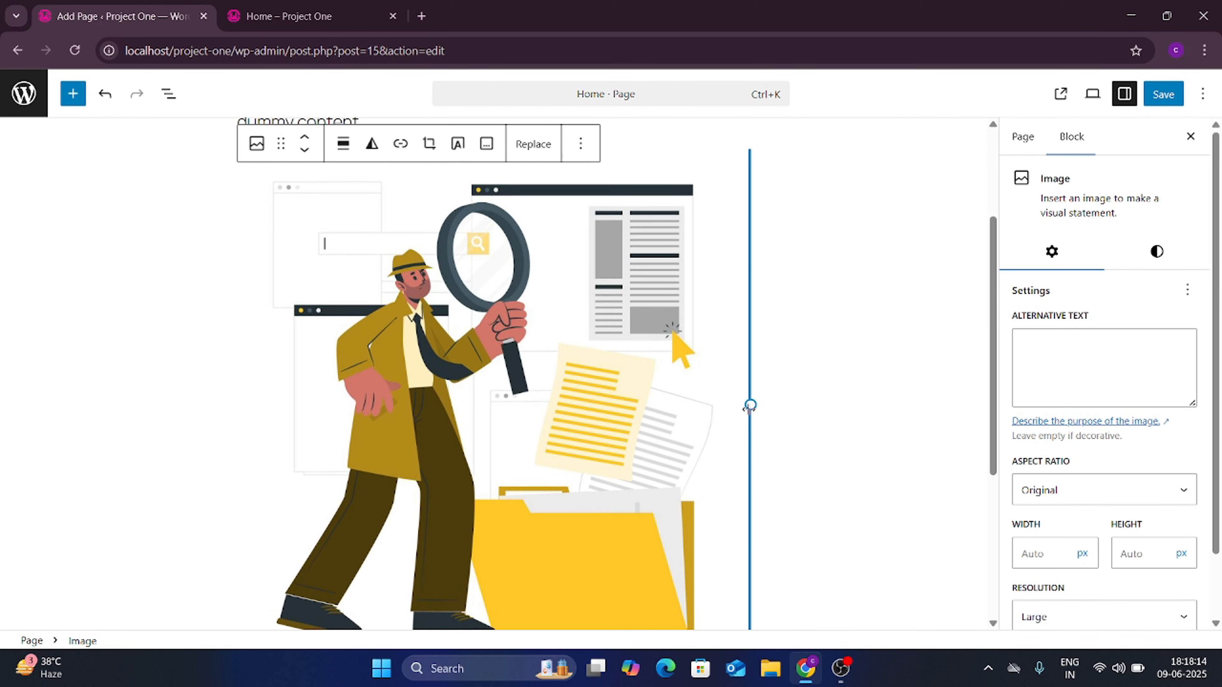
scroll(748, 409, up, 3)
scroll(573, 401, down, 3)
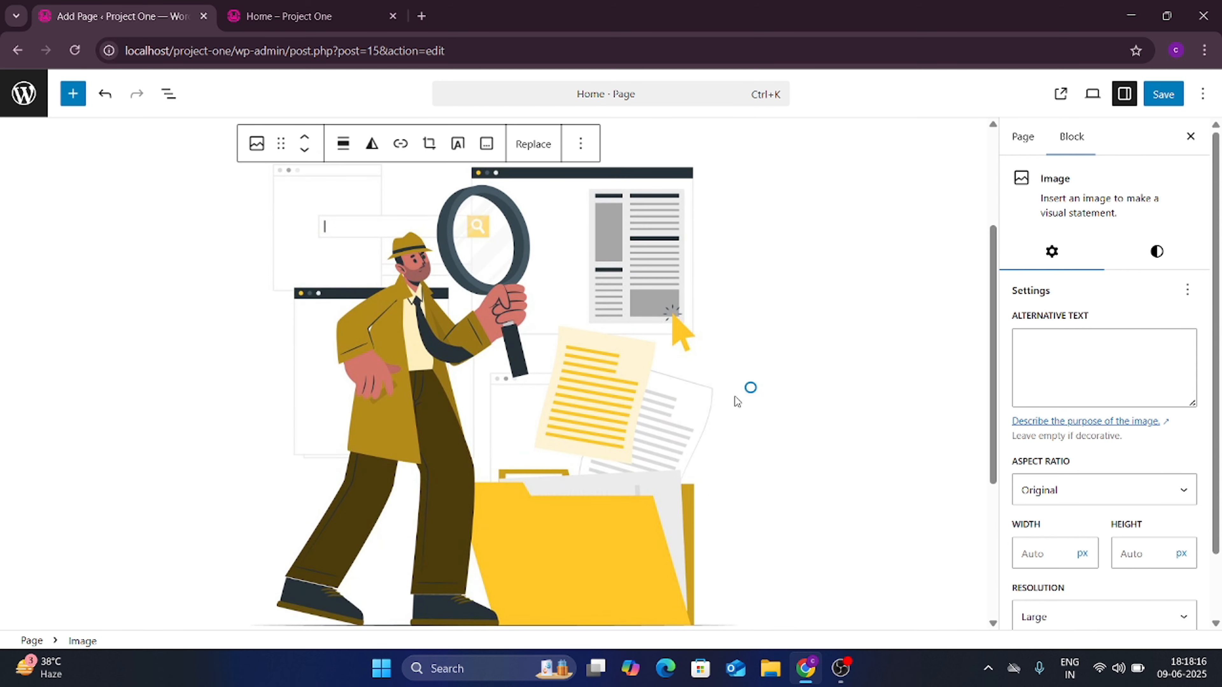
drag(750, 388, 500, 308)
scroll(242, 390, down, 1)
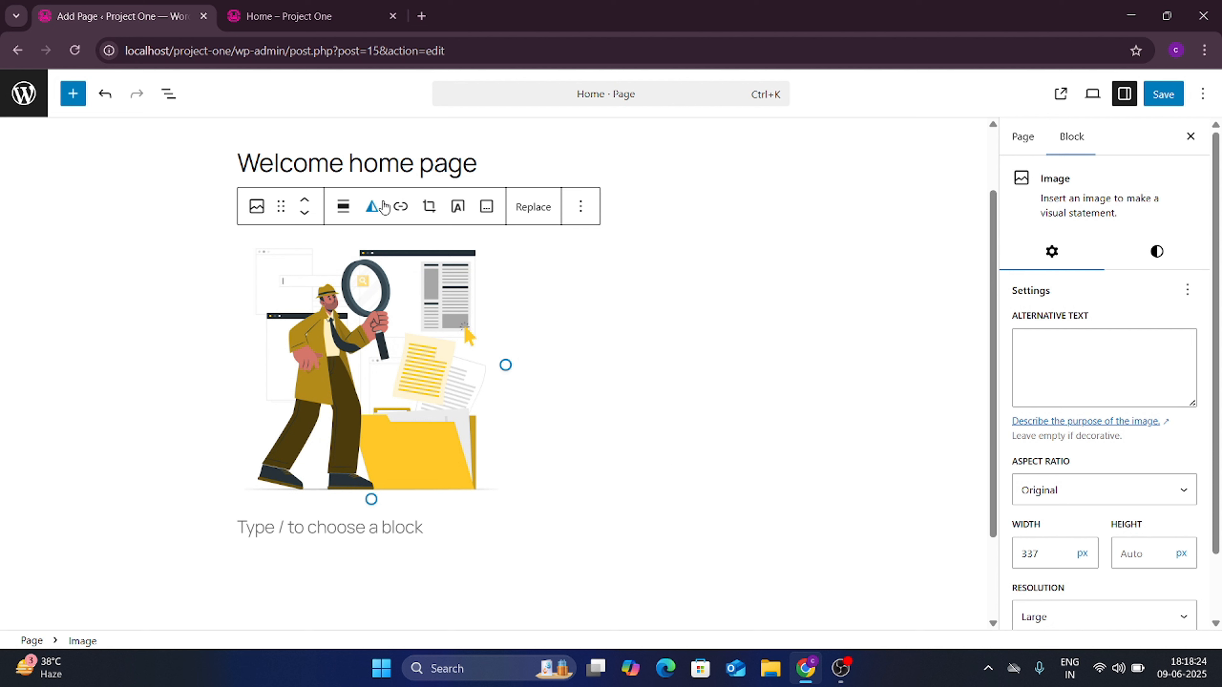
Step: Open and close the image's alignment choices and the block's extra options menu, changing nothing
click(342, 216)
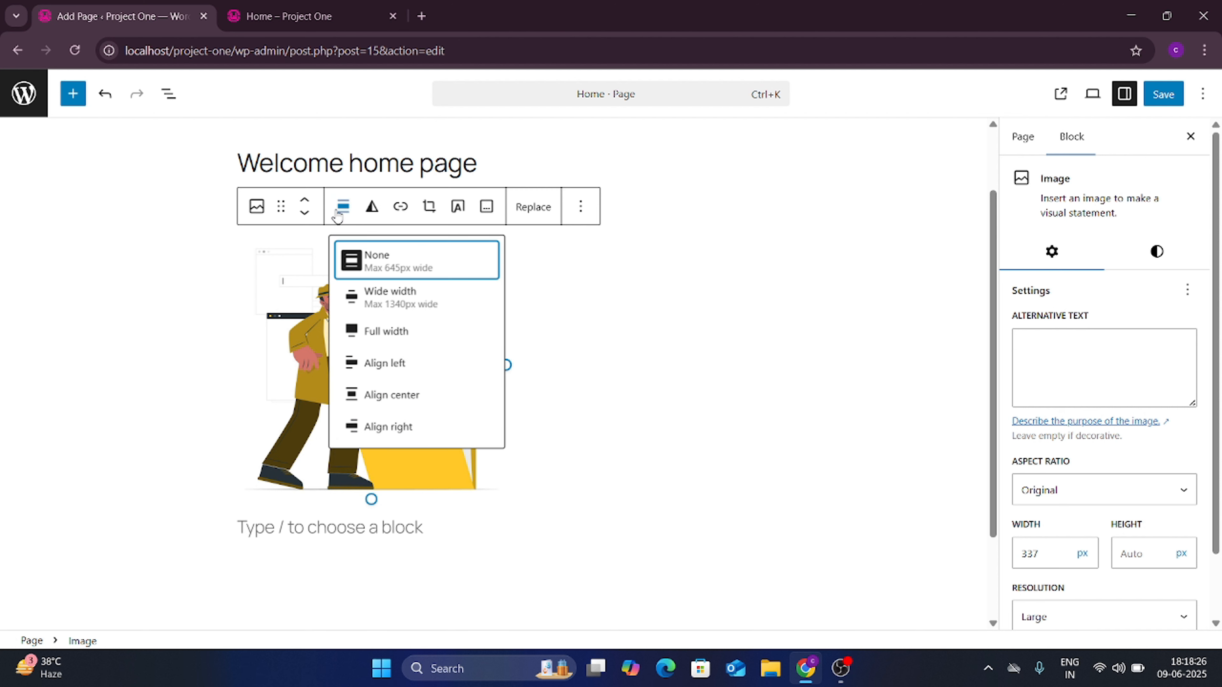
click(355, 219)
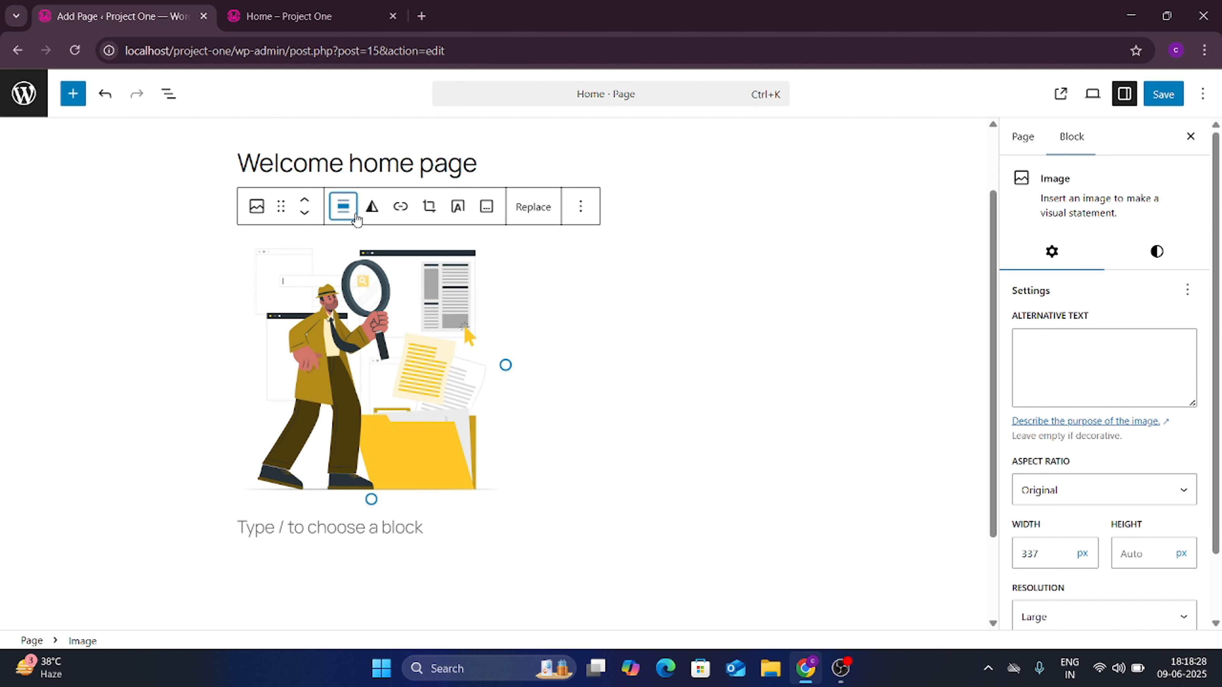
click(340, 212)
click(342, 212)
click(580, 208)
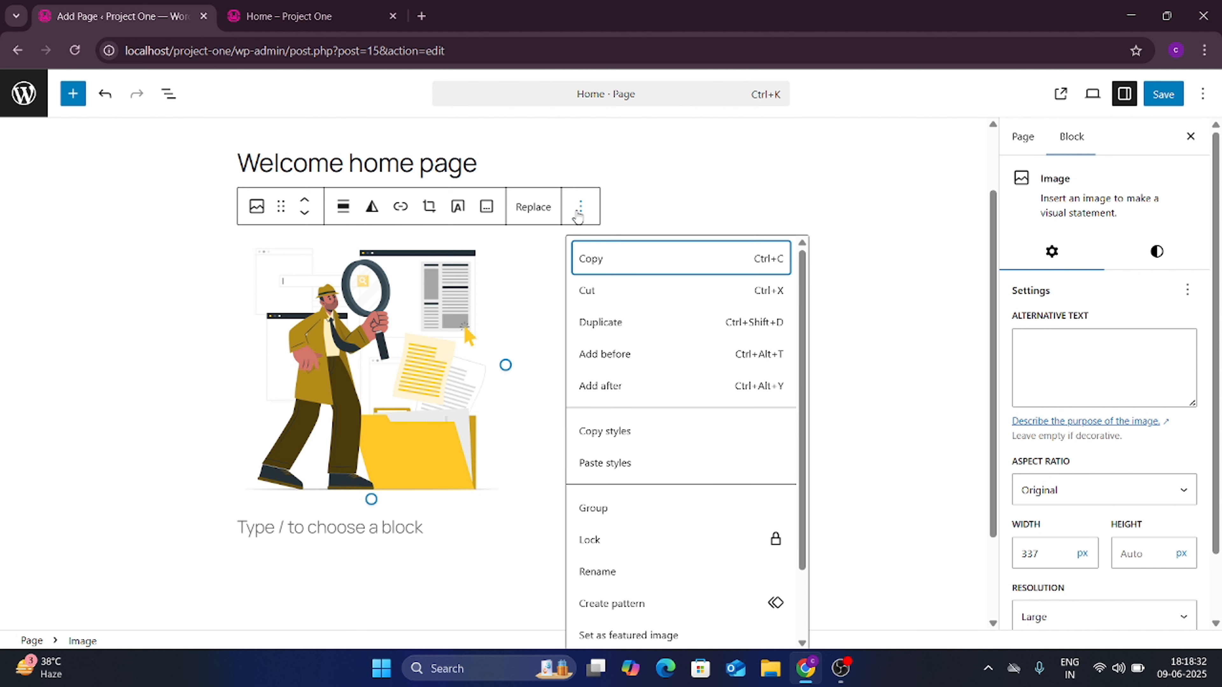
click(580, 207)
Step: Browse the image block sidebar: Advanced settings, the page's Settings, Styles, then back to Settings
scroll(1110, 374, down, 2)
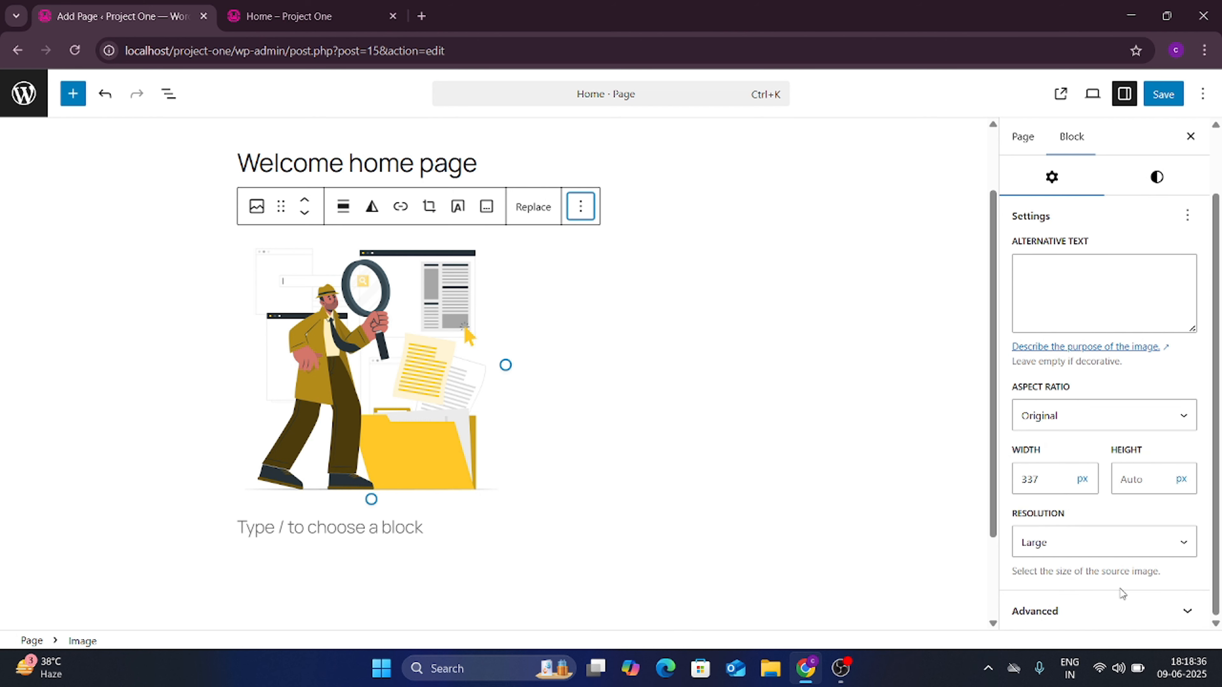
click(1115, 612)
scroll(1098, 447, up, 5)
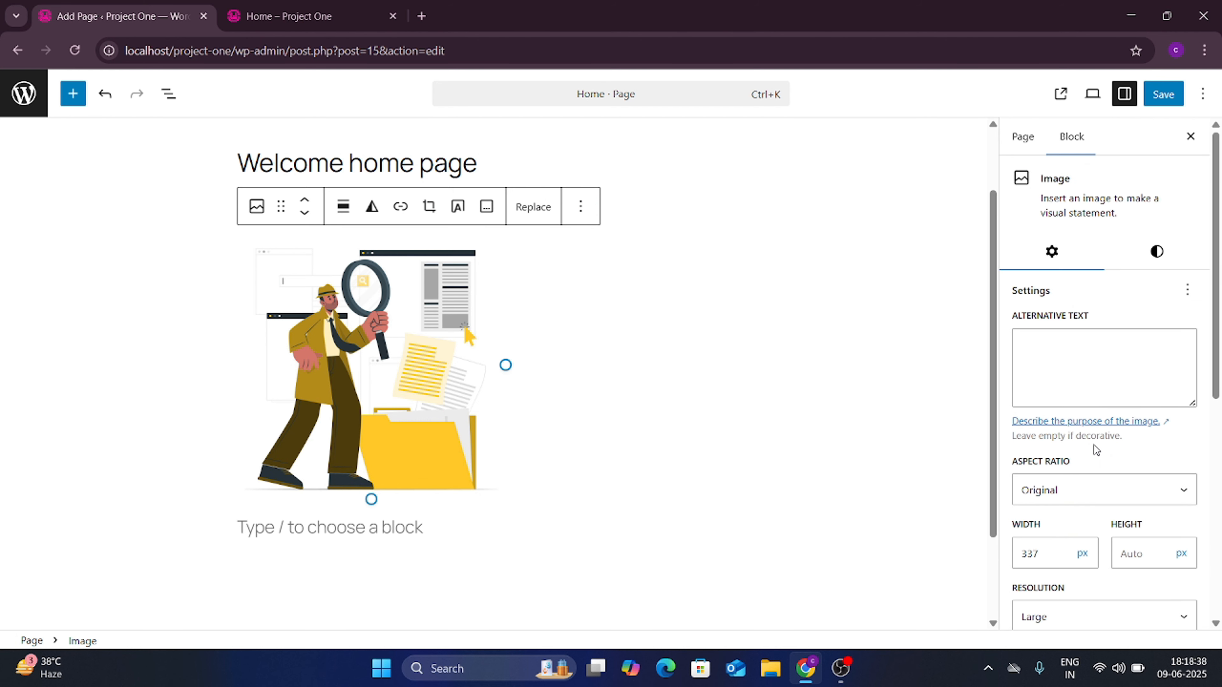
click(1025, 137)
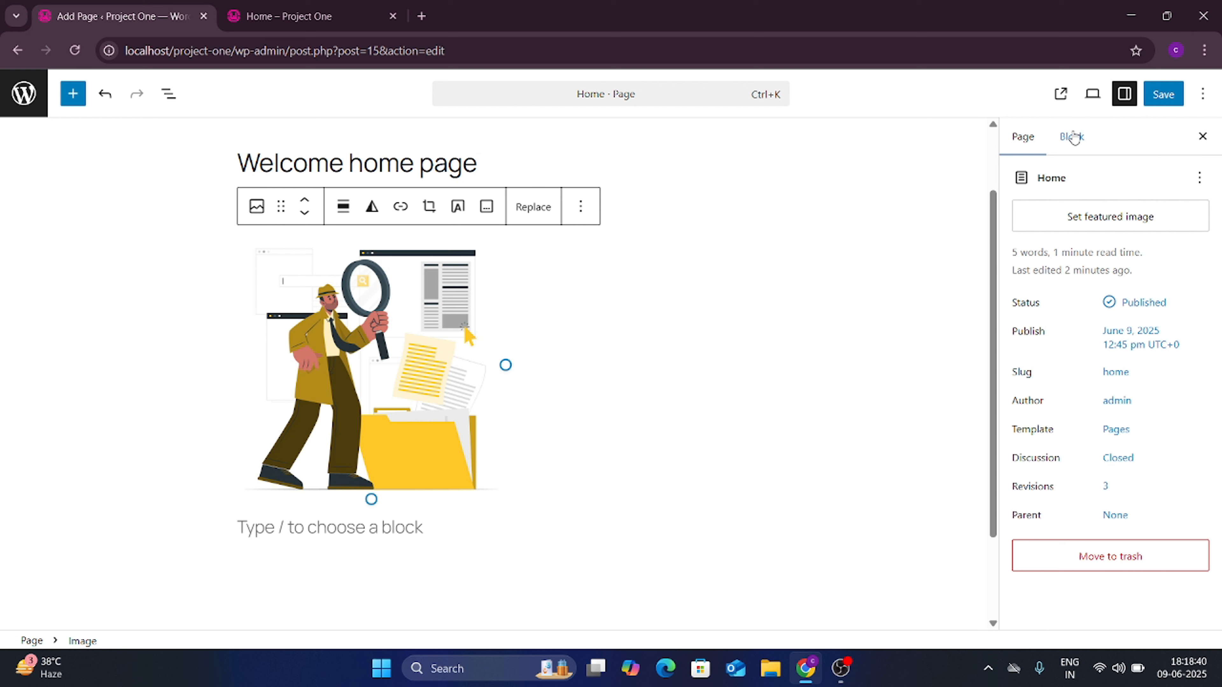
click(1072, 137)
click(1154, 255)
scroll(1121, 421, down, 3)
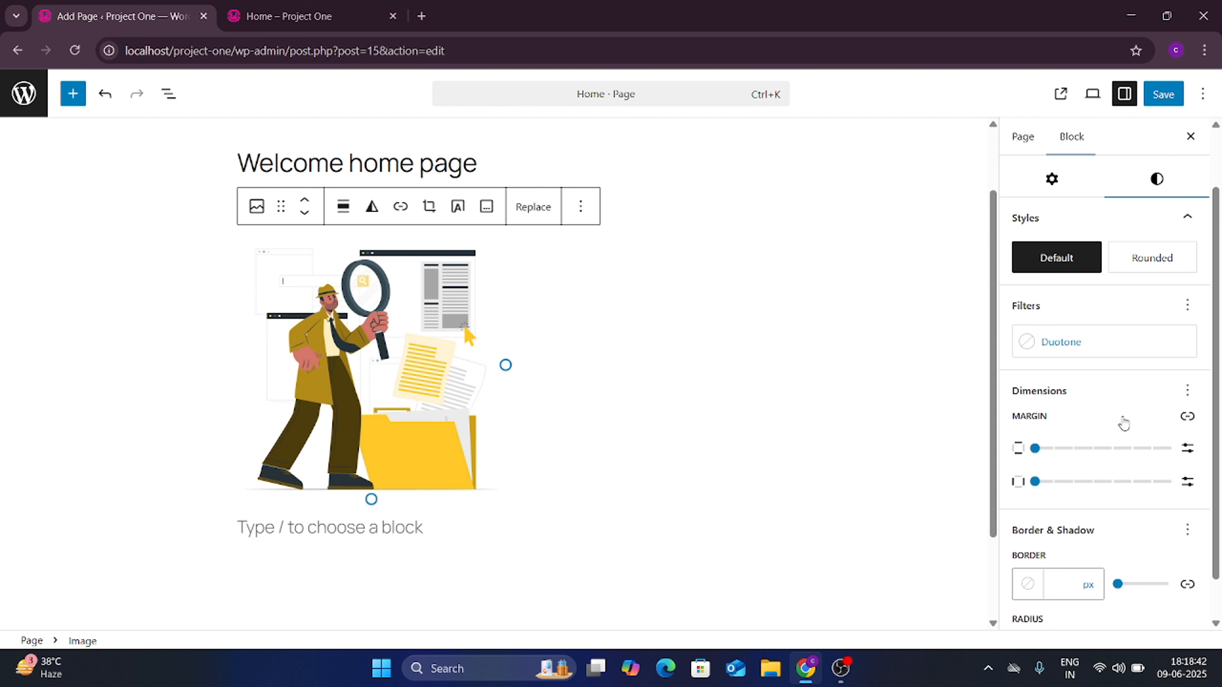
scroll(1122, 416, up, 3)
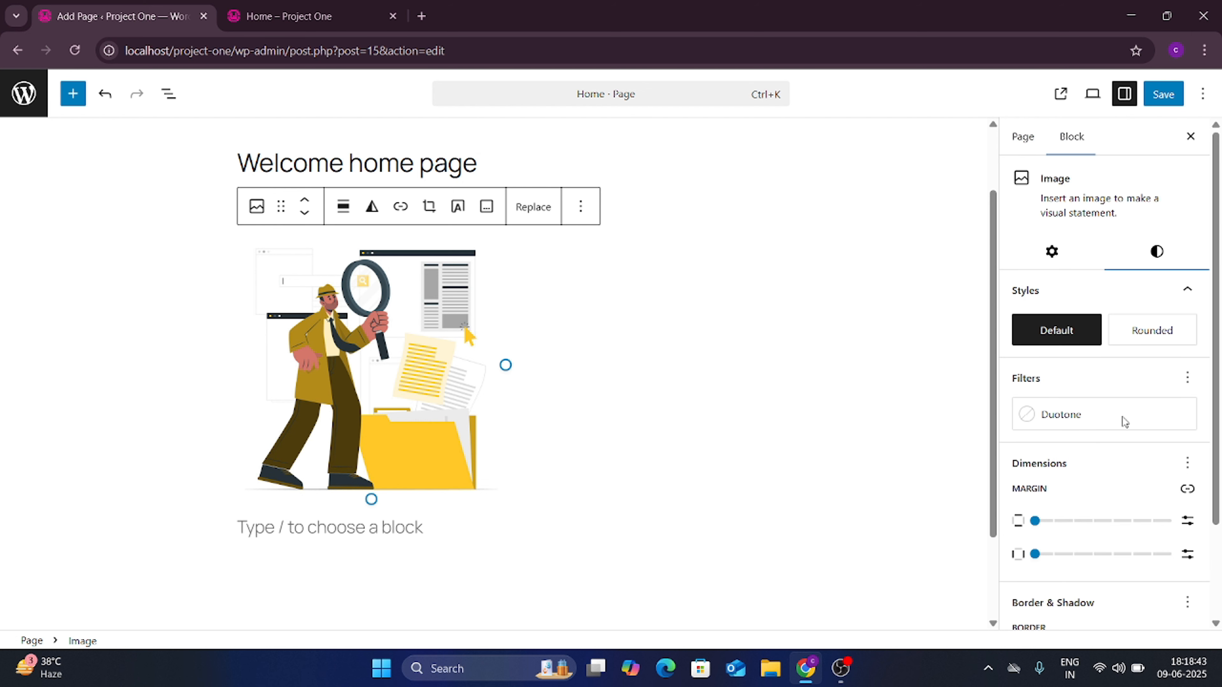
click(1052, 253)
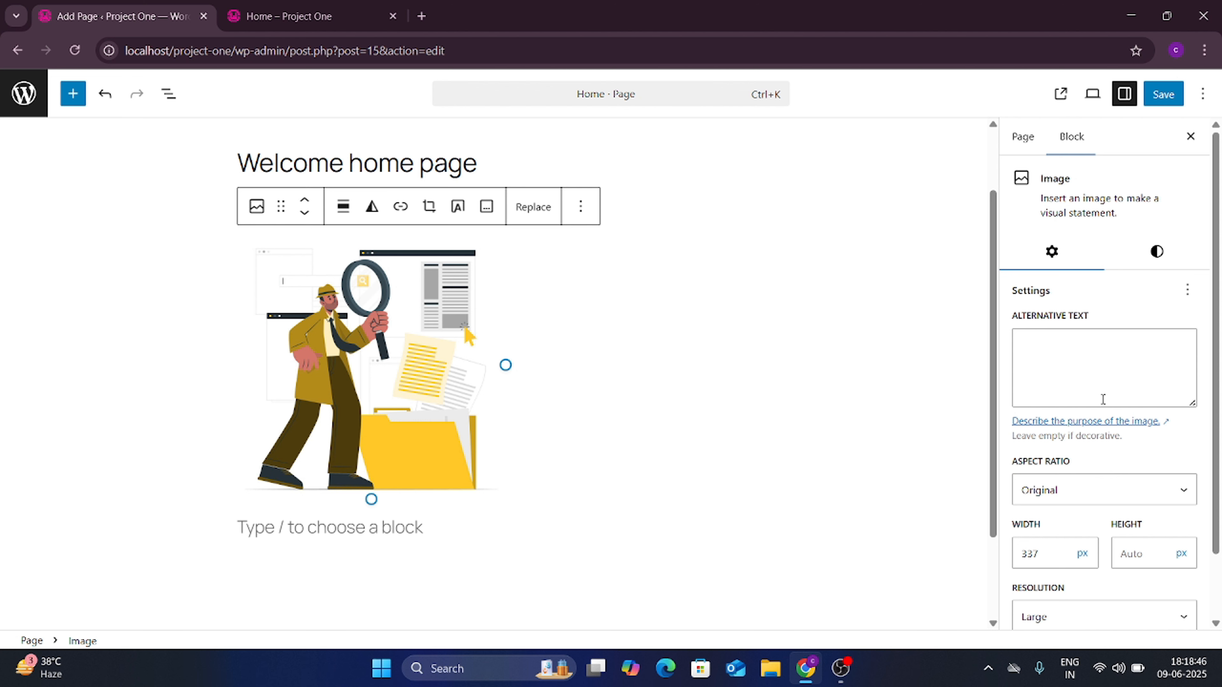
scroll(1103, 399, down, 2)
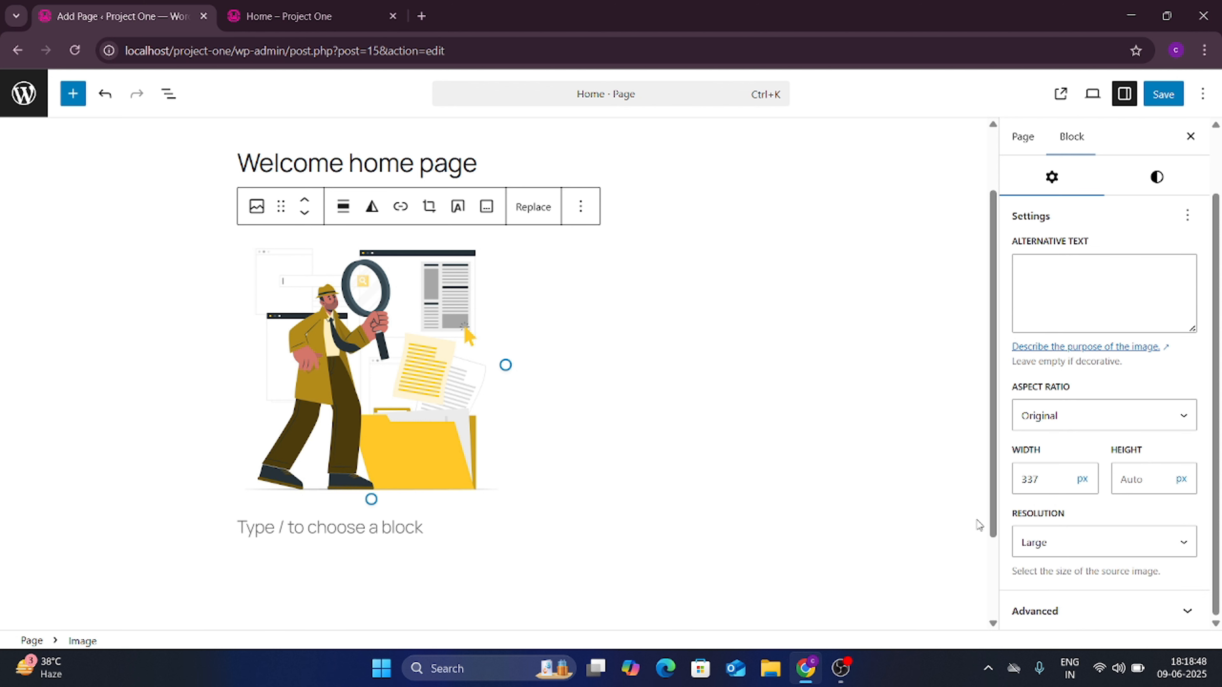
scroll(542, 353, down, 3)
scroll(542, 354, up, 5)
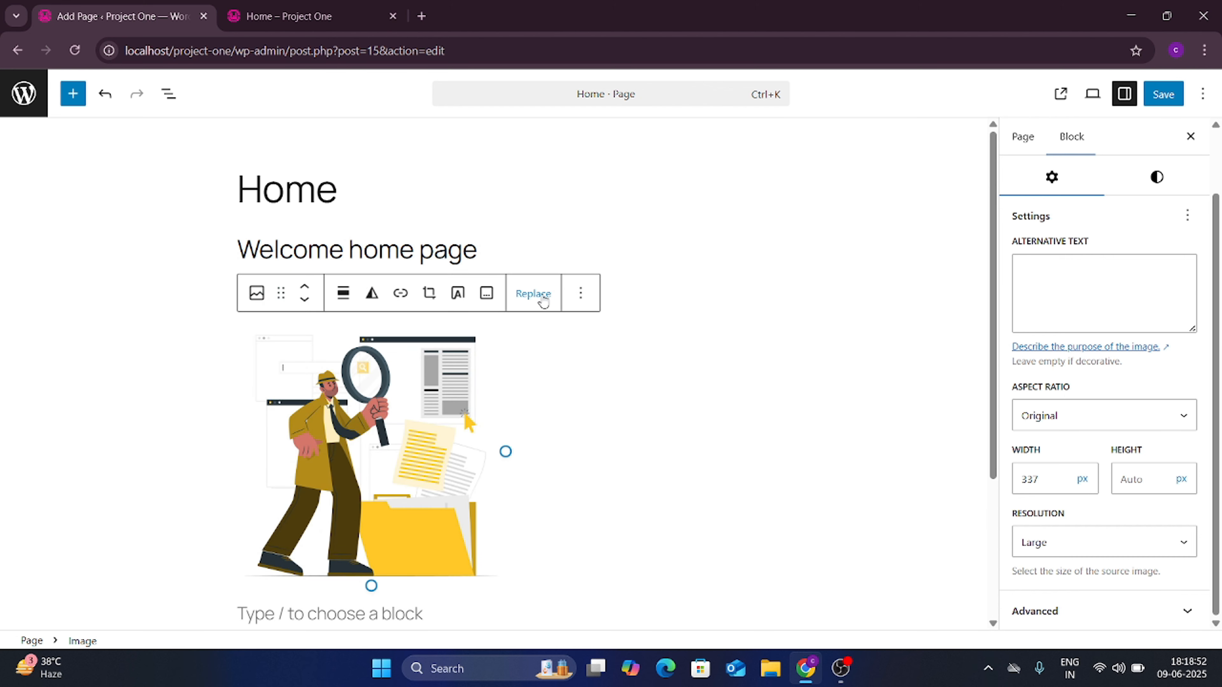
Step: Reopen the image block's extra options, then bring up its alignment choices
click(580, 293)
scroll(644, 481, down, 3)
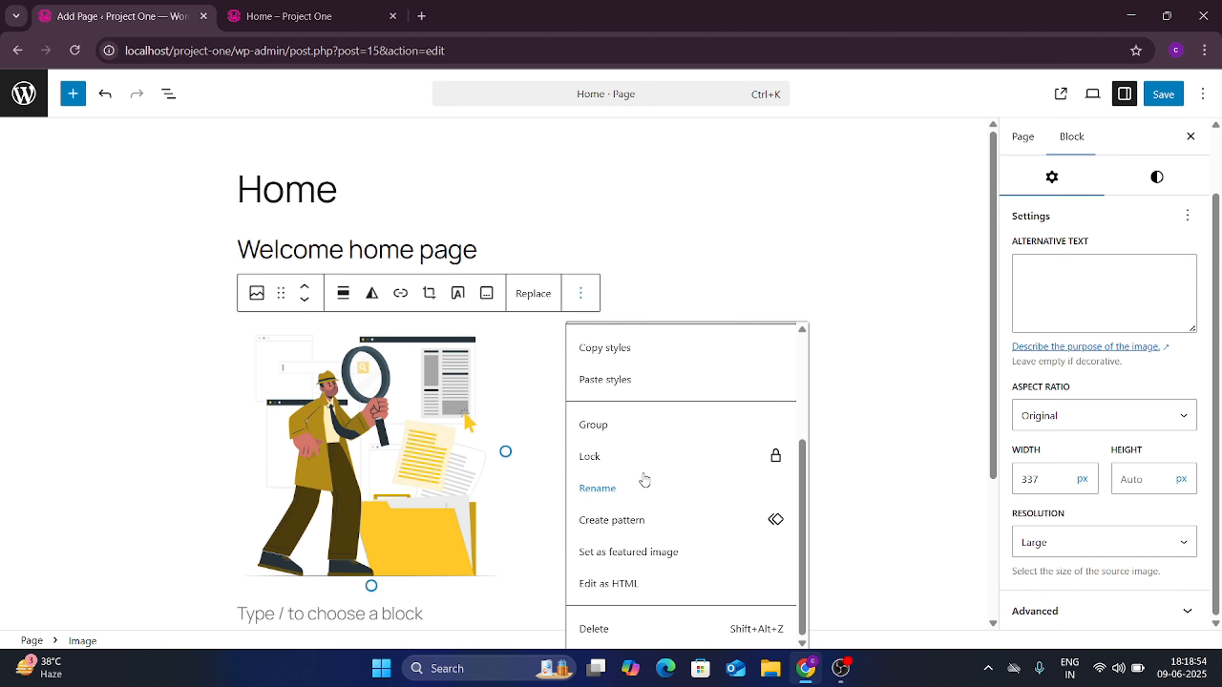
scroll(645, 478, up, 3)
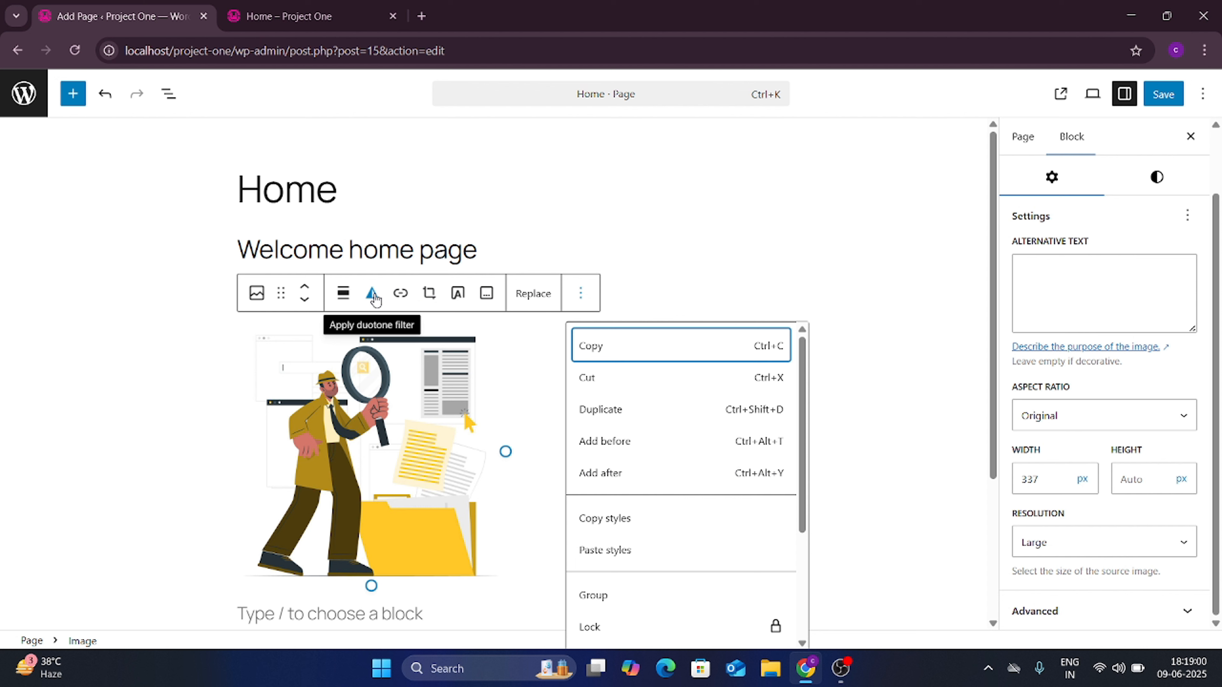
click(343, 294)
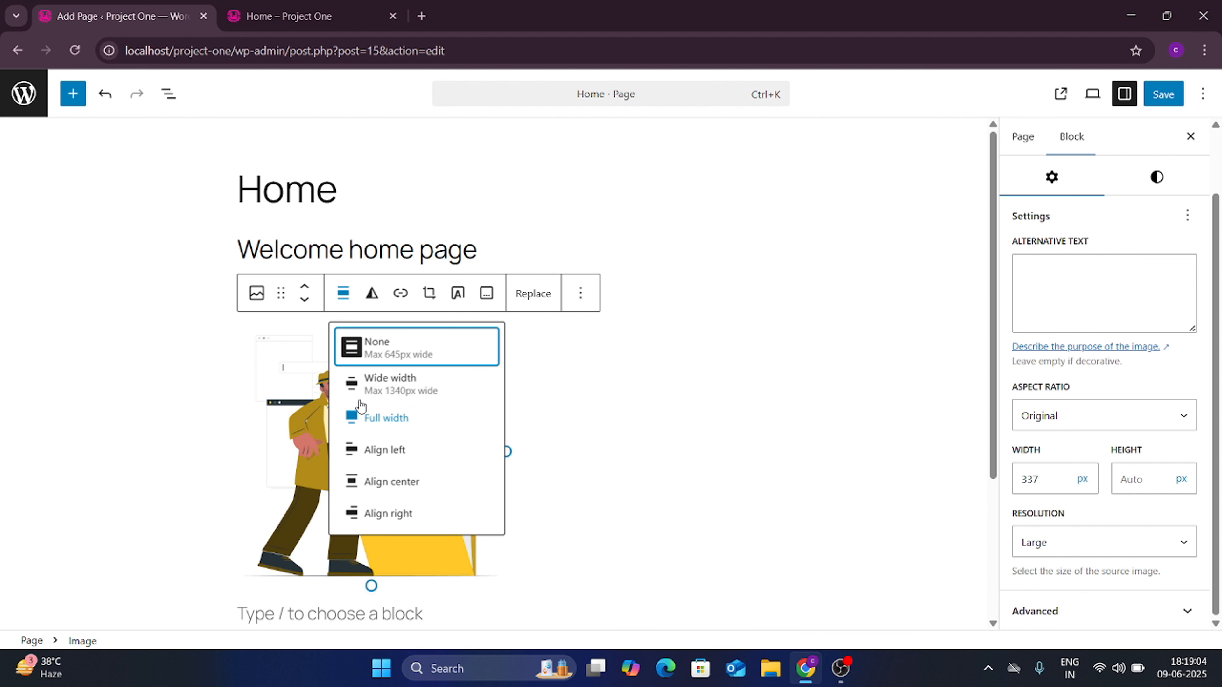
Step: Center-align the emp-verify illustration and widen it from 337 to 437 px
click(347, 299)
click(346, 297)
click(392, 481)
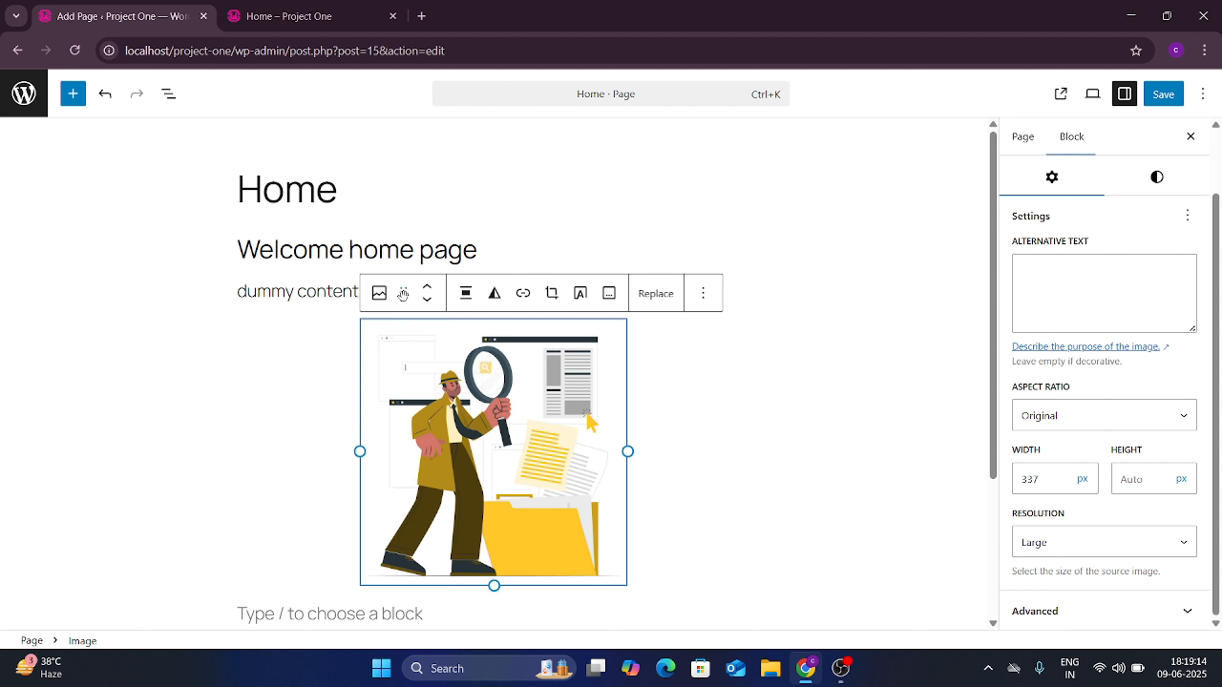
click(466, 293)
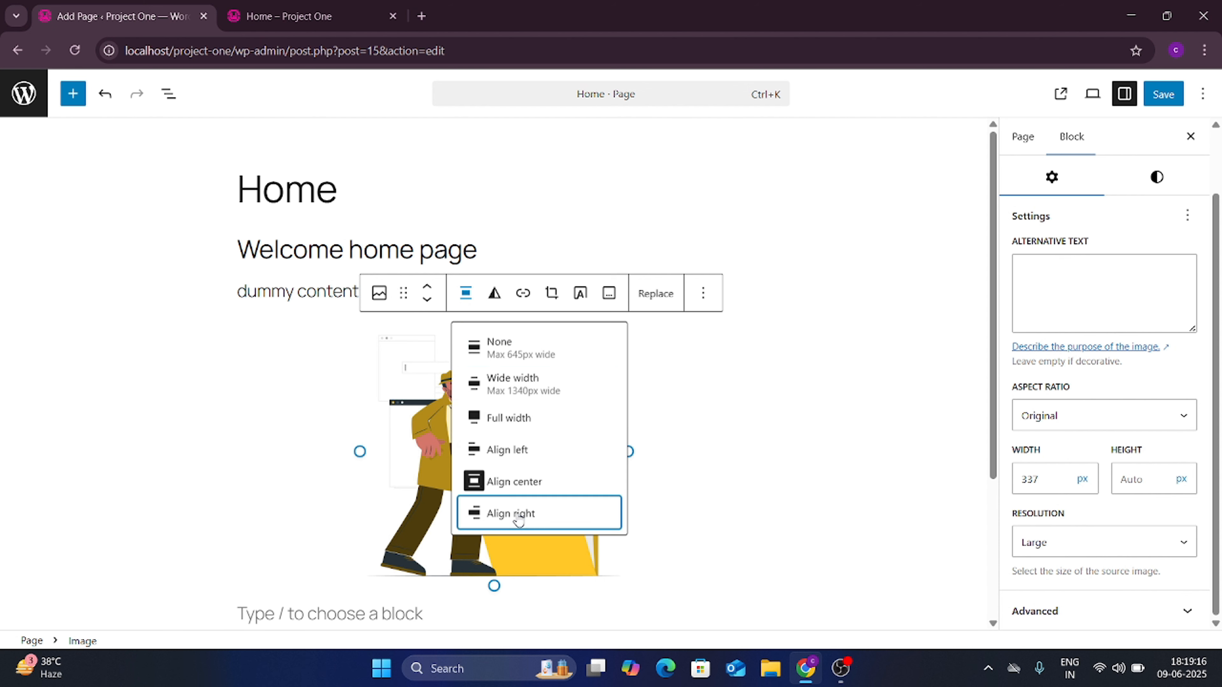
click(511, 513)
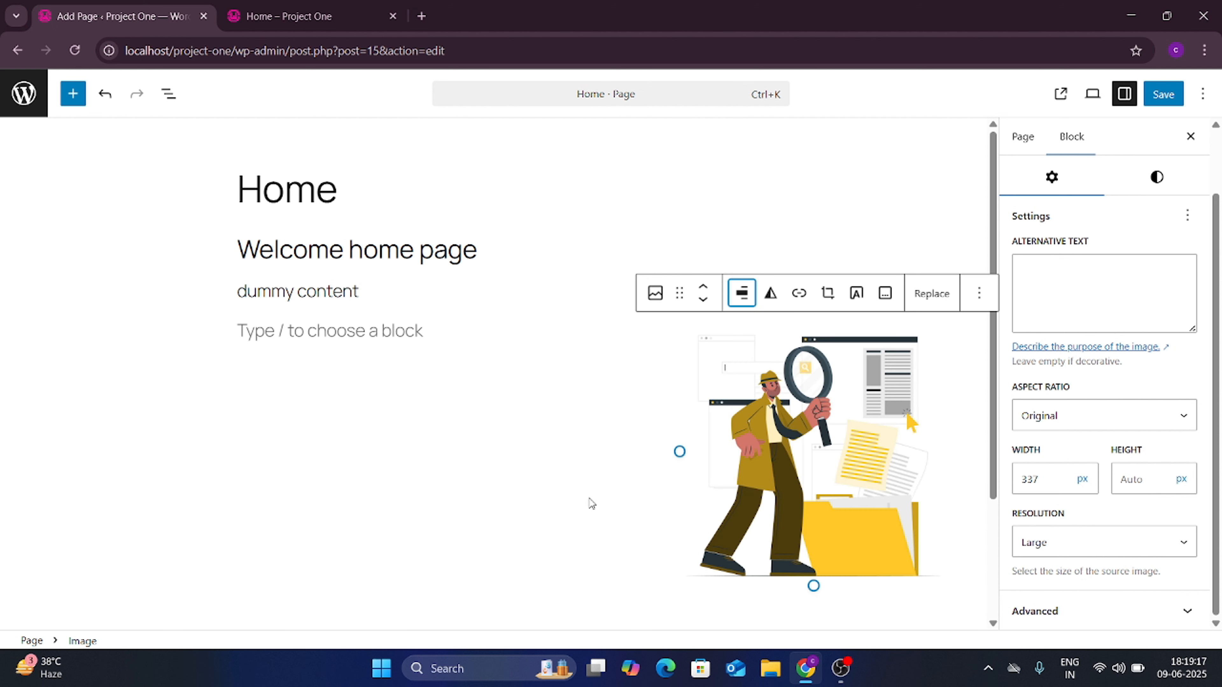
click(741, 293)
click(793, 481)
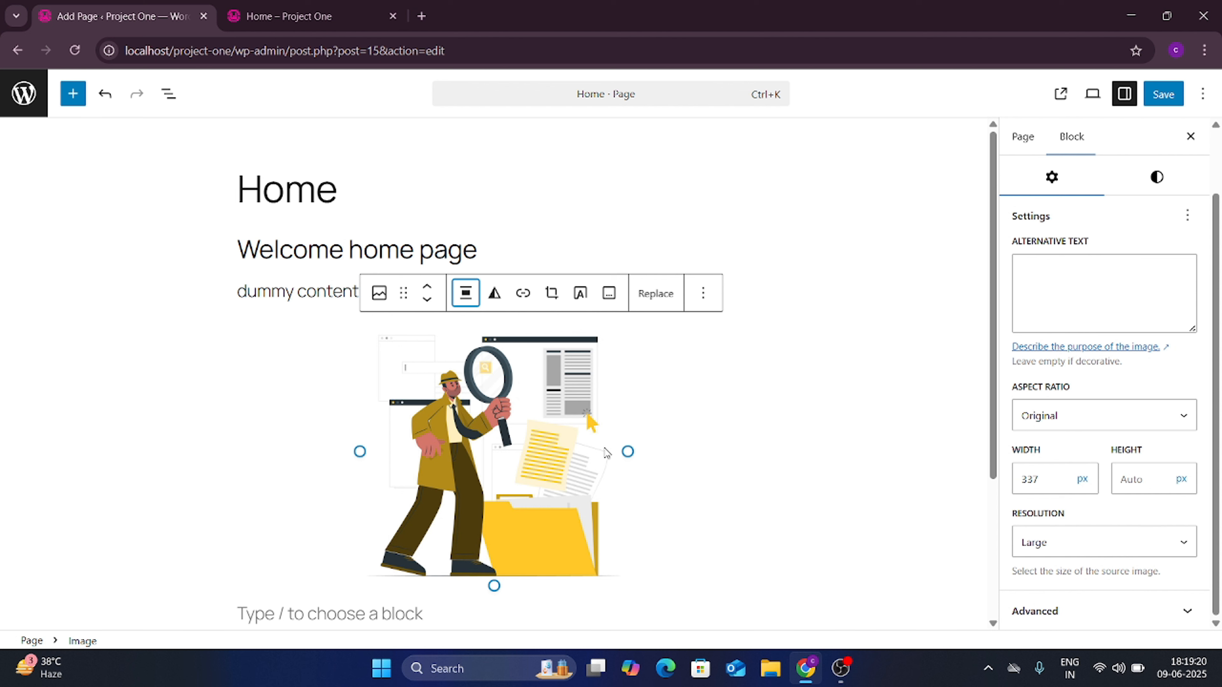
drag(627, 451, 698, 460)
scroll(769, 450, down, 2)
Step: Save the Home page, then reload the live site and scroll through the updated content
click(1152, 95)
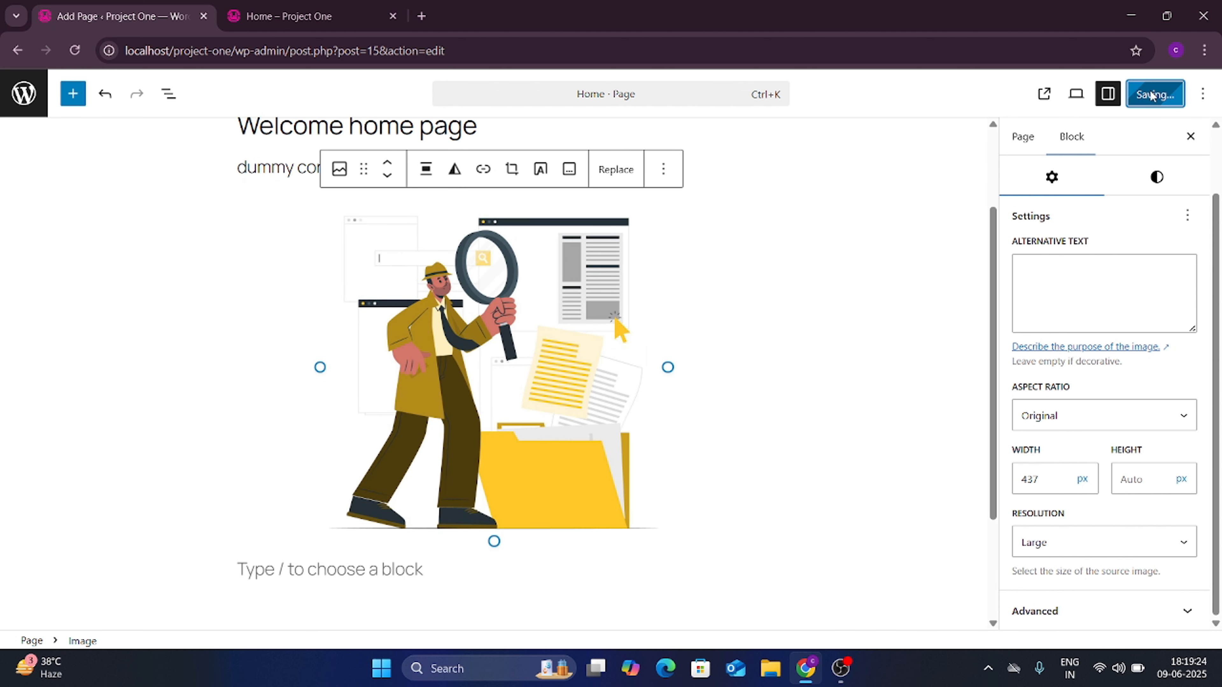
click(366, 6)
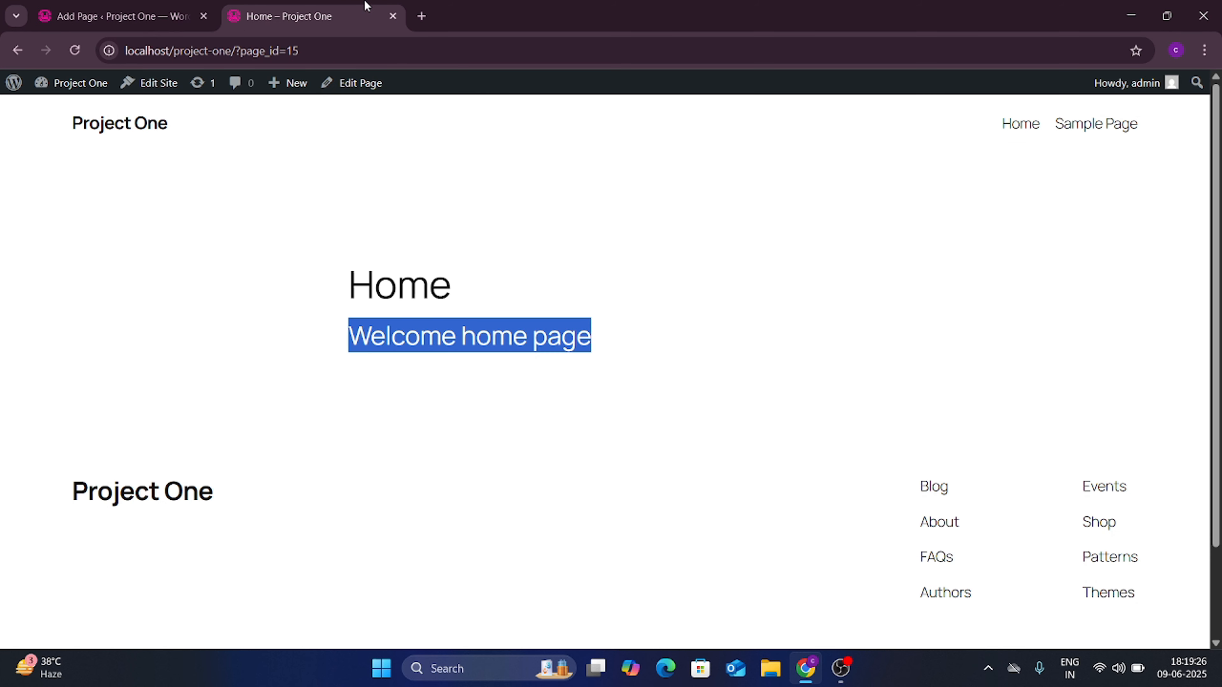
click(76, 54)
scroll(594, 237, down, 3)
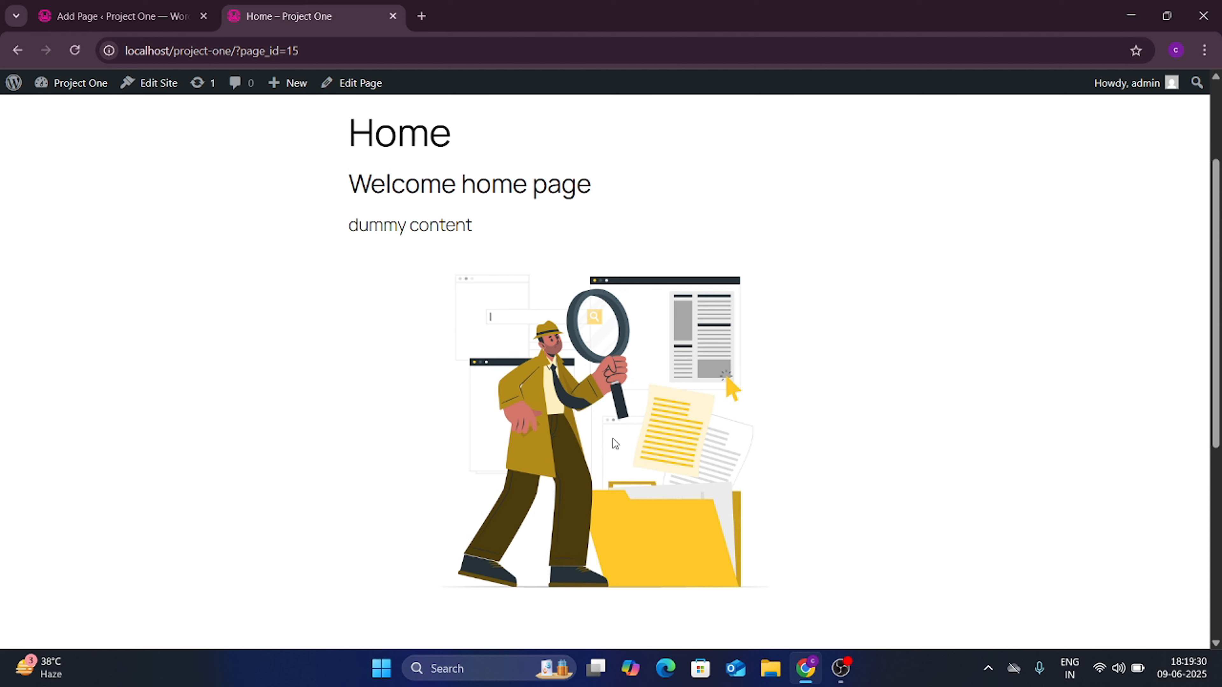
scroll(613, 439, down, 3)
scroll(613, 438, up, 3)
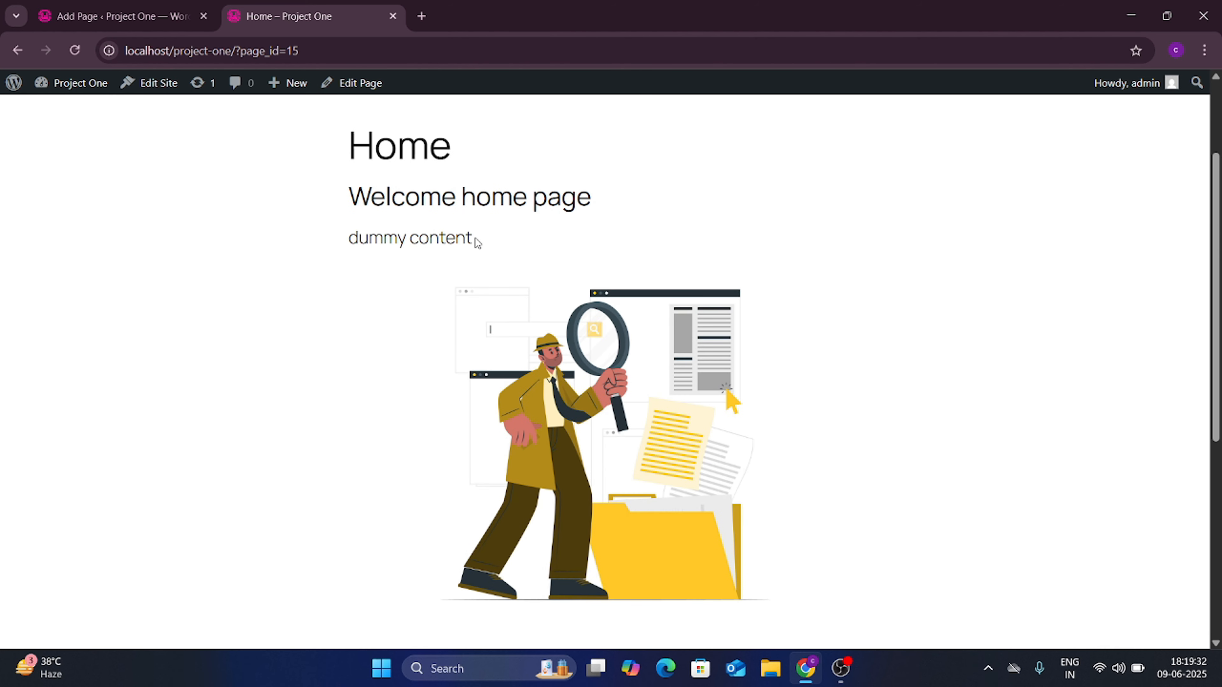
scroll(628, 438, down, 5)
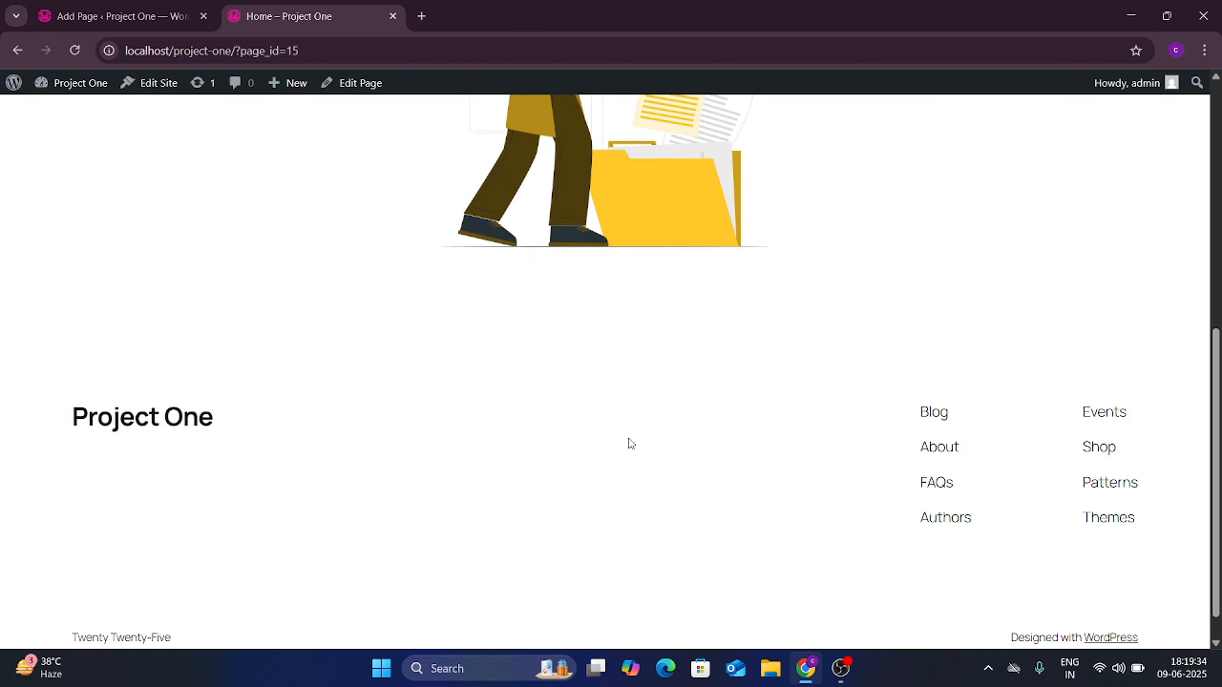
scroll(628, 438, up, 8)
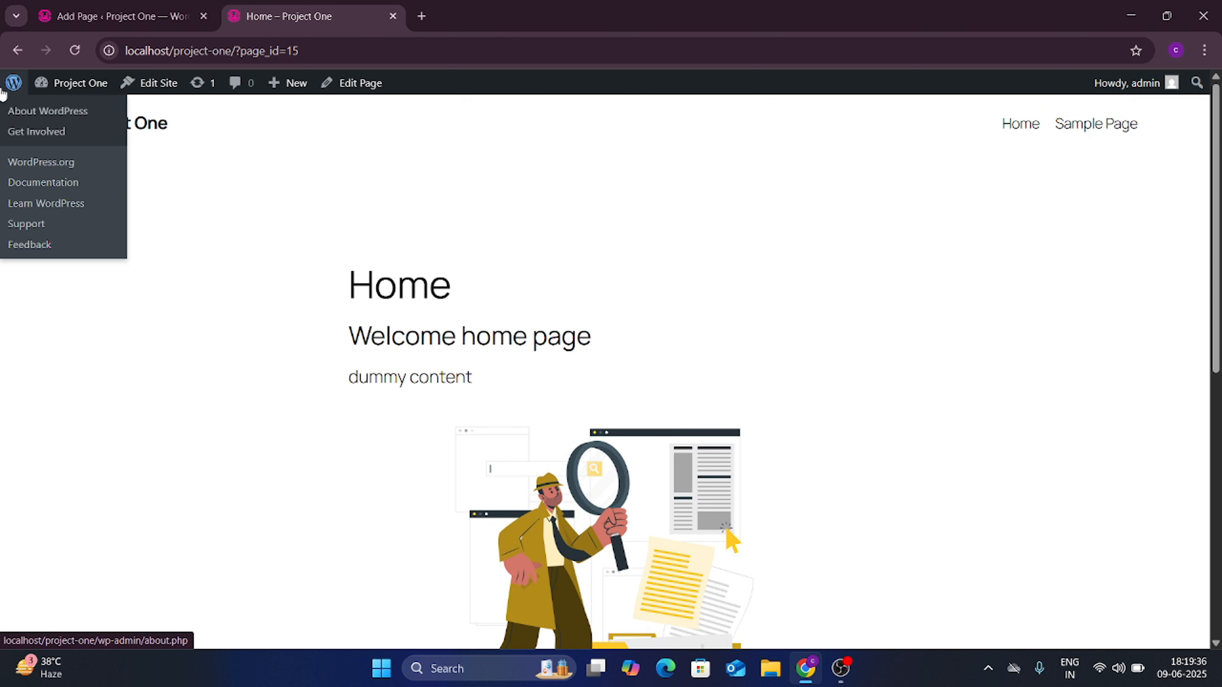
Step: Open the About WordPress 6.8.1 page from the admin bar's WordPress logo
click(125, 14)
click(242, 5)
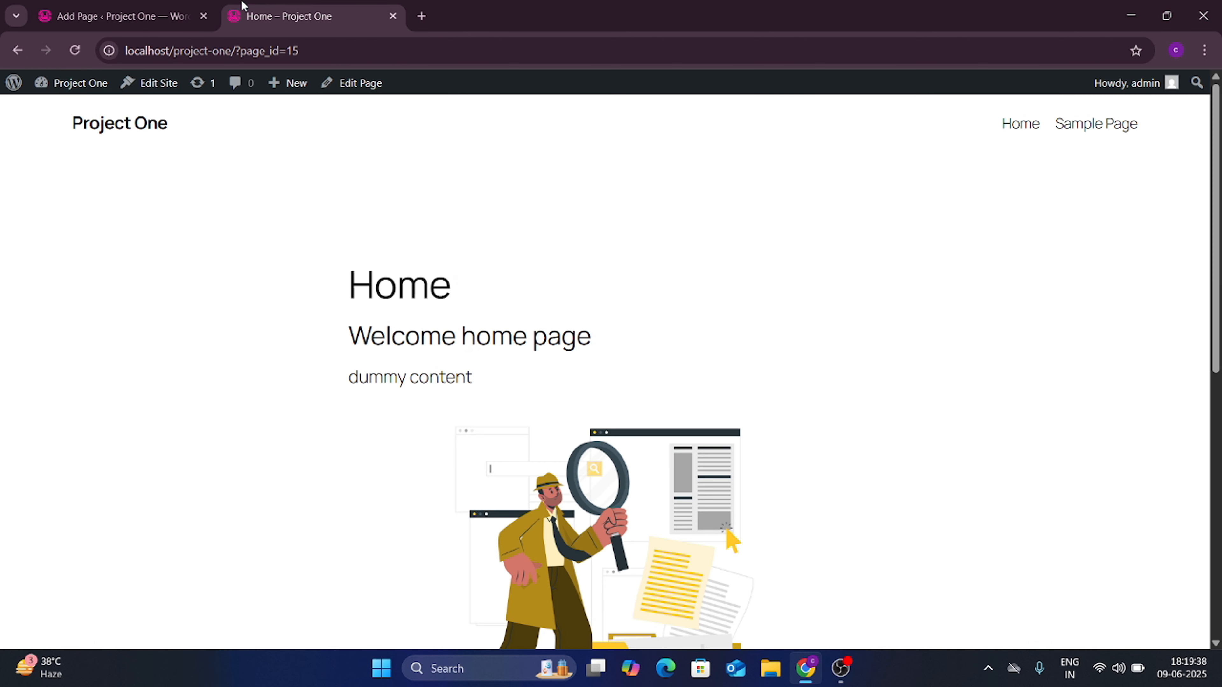
click(3, 88)
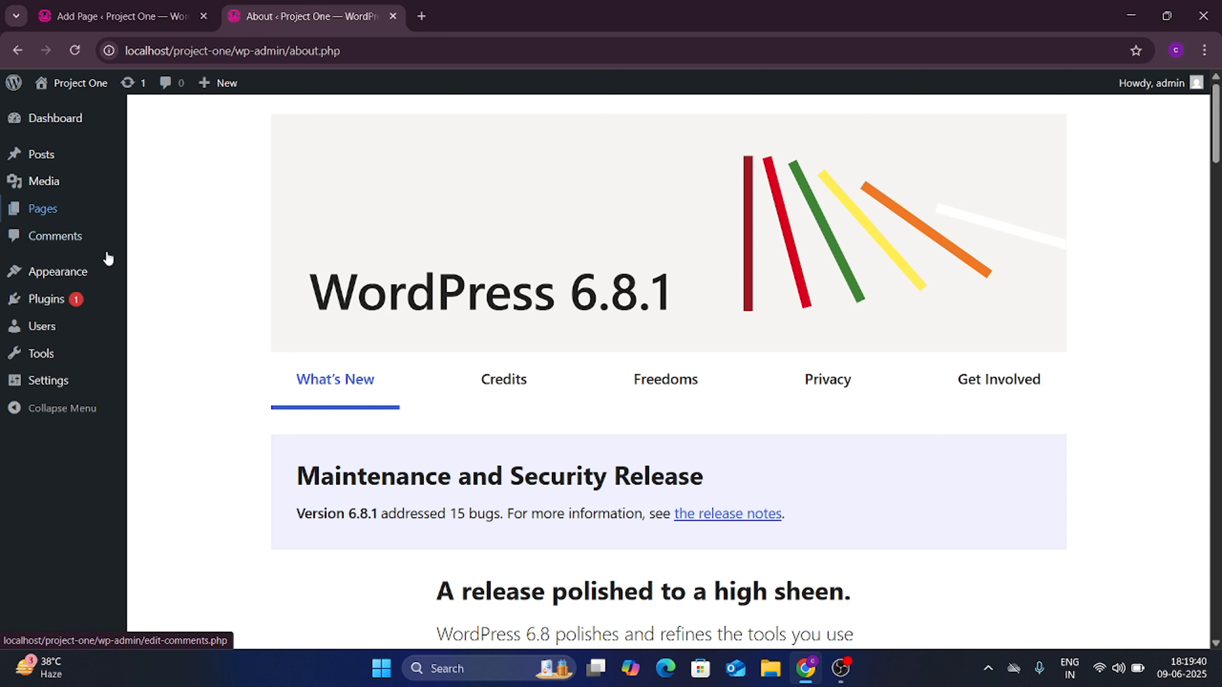
Step: Move the Sample Page to the trash from the All Pages list
mouse_move(62, 208)
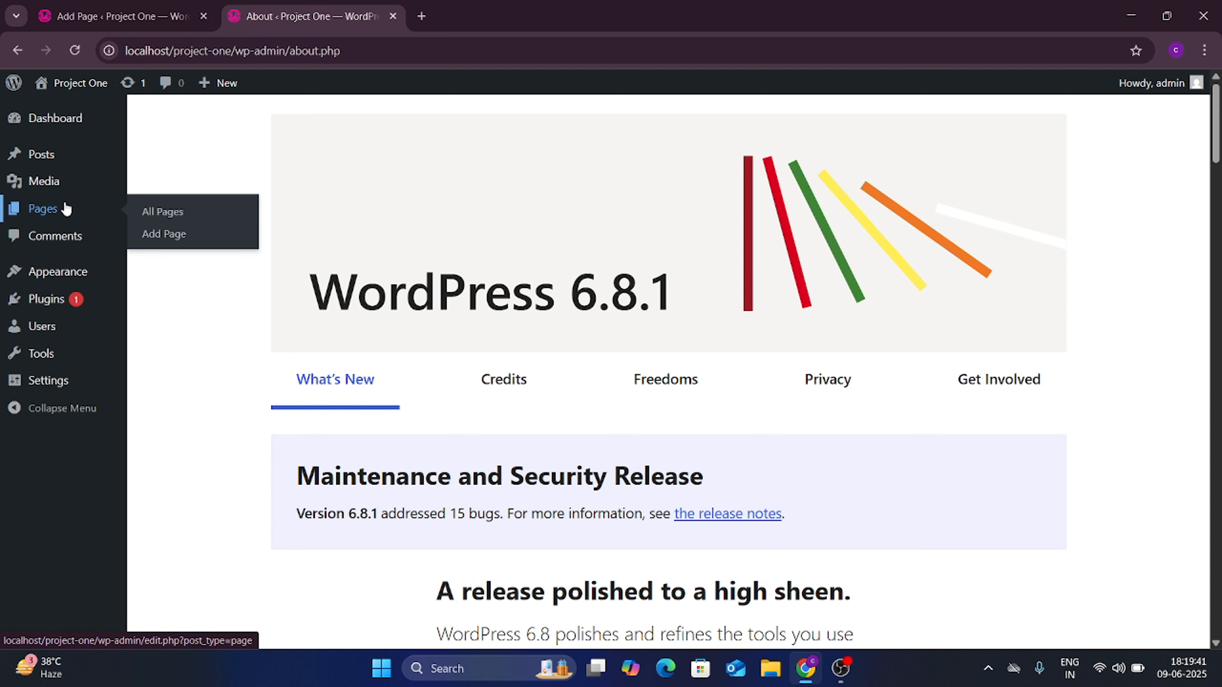
click(151, 212)
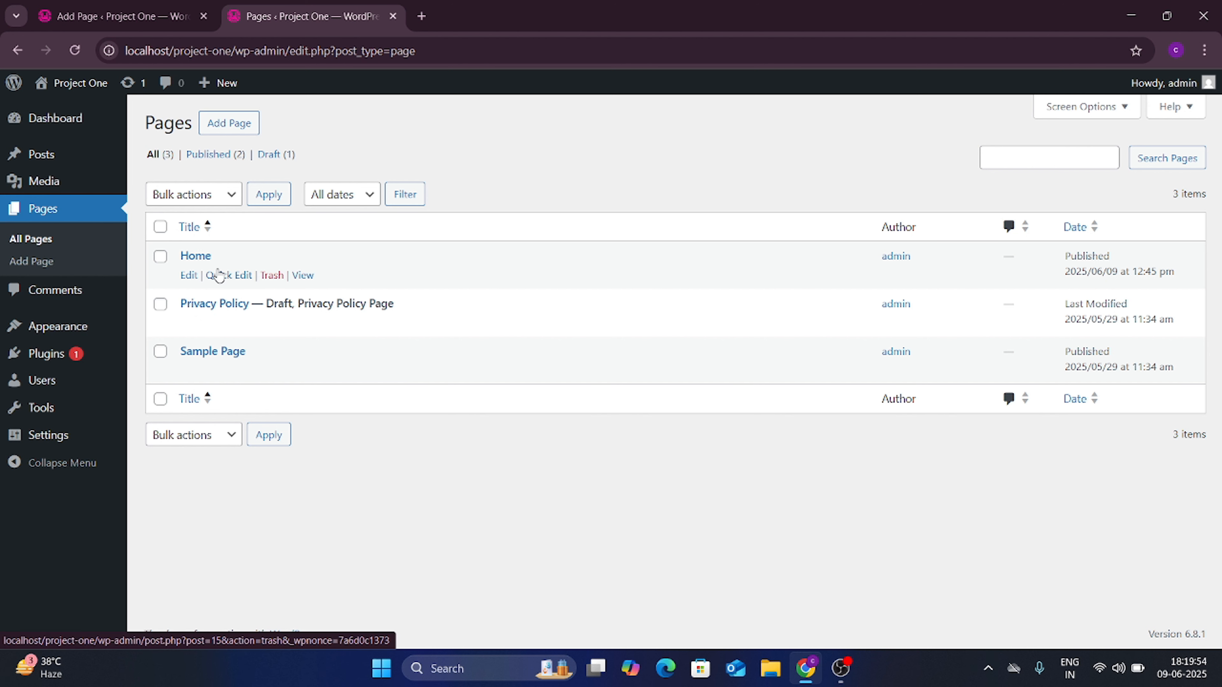
click(273, 370)
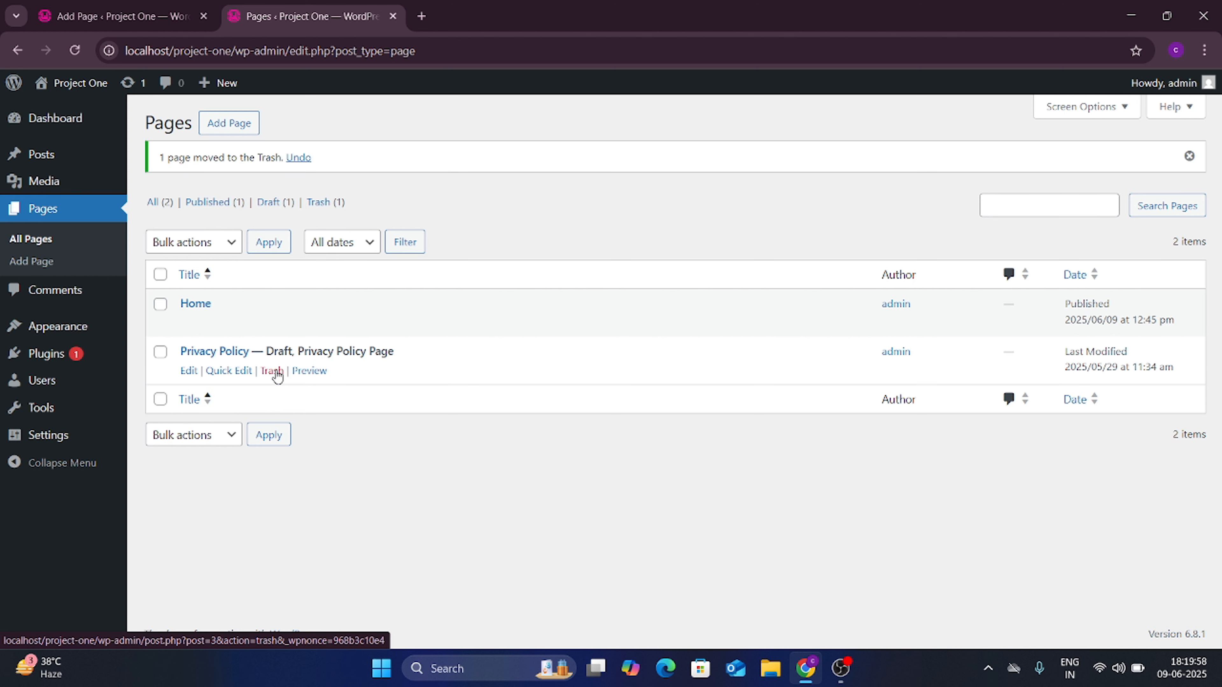
Step: Preview the site front page in a new tab, then return to the Pages list
mouse_move(78, 80)
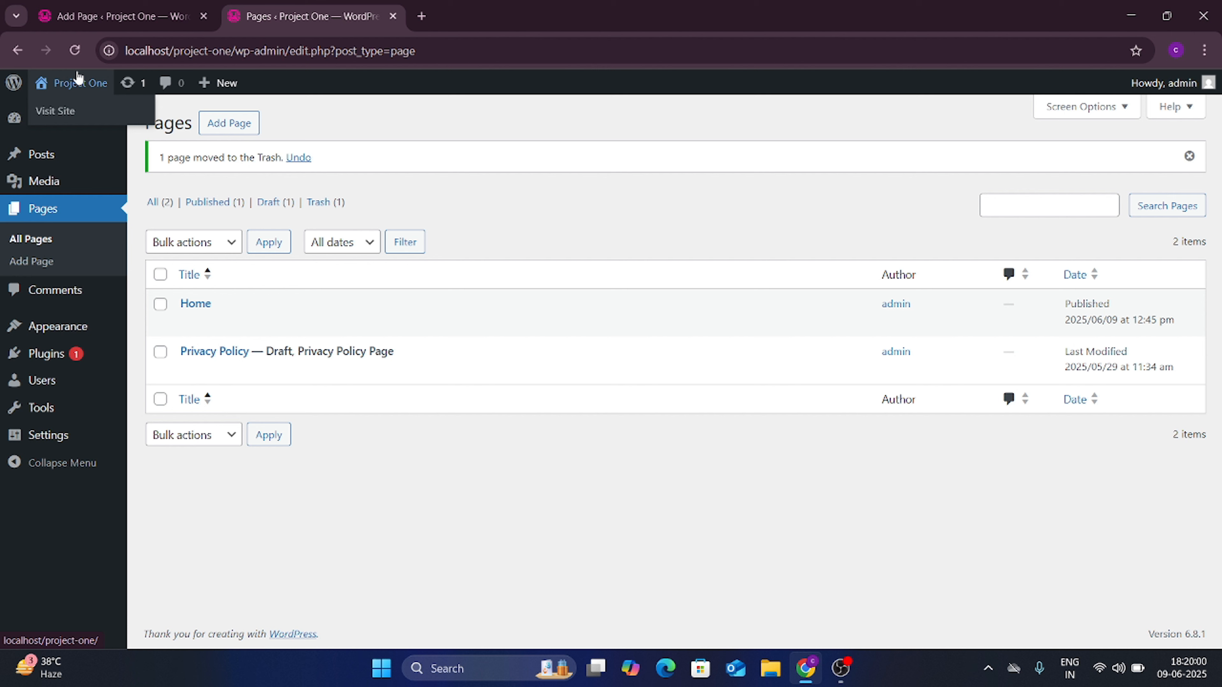
right_click(55, 114)
click(82, 126)
click(577, 10)
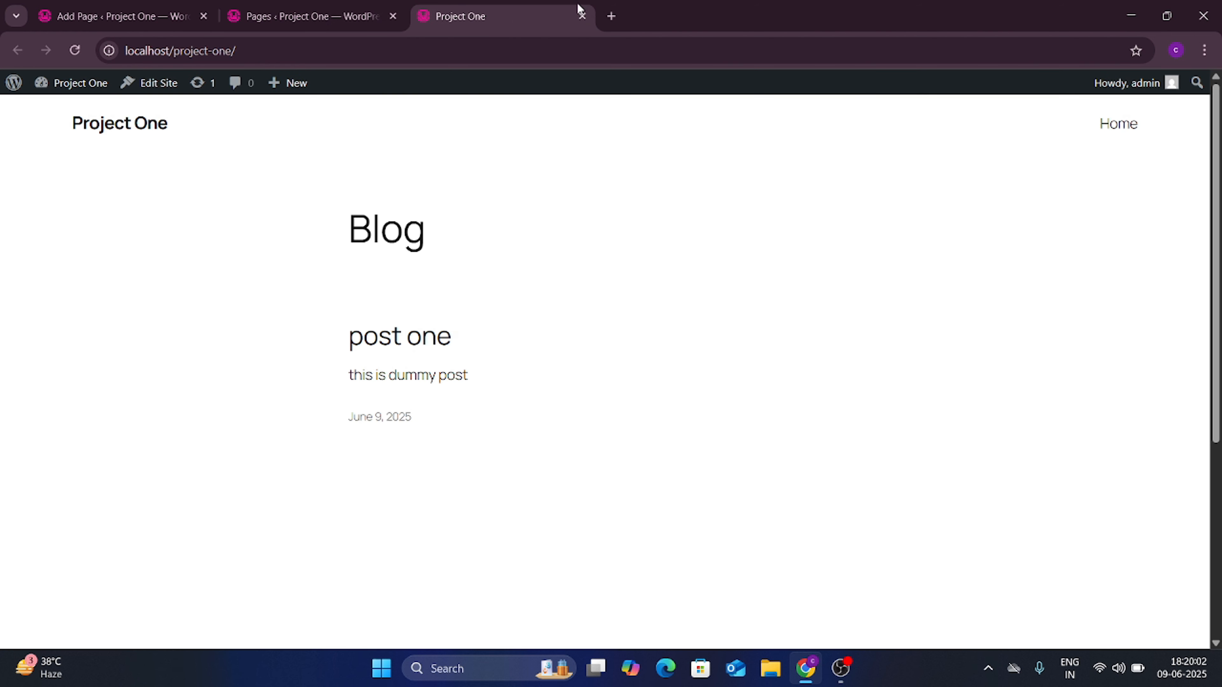
click(336, 14)
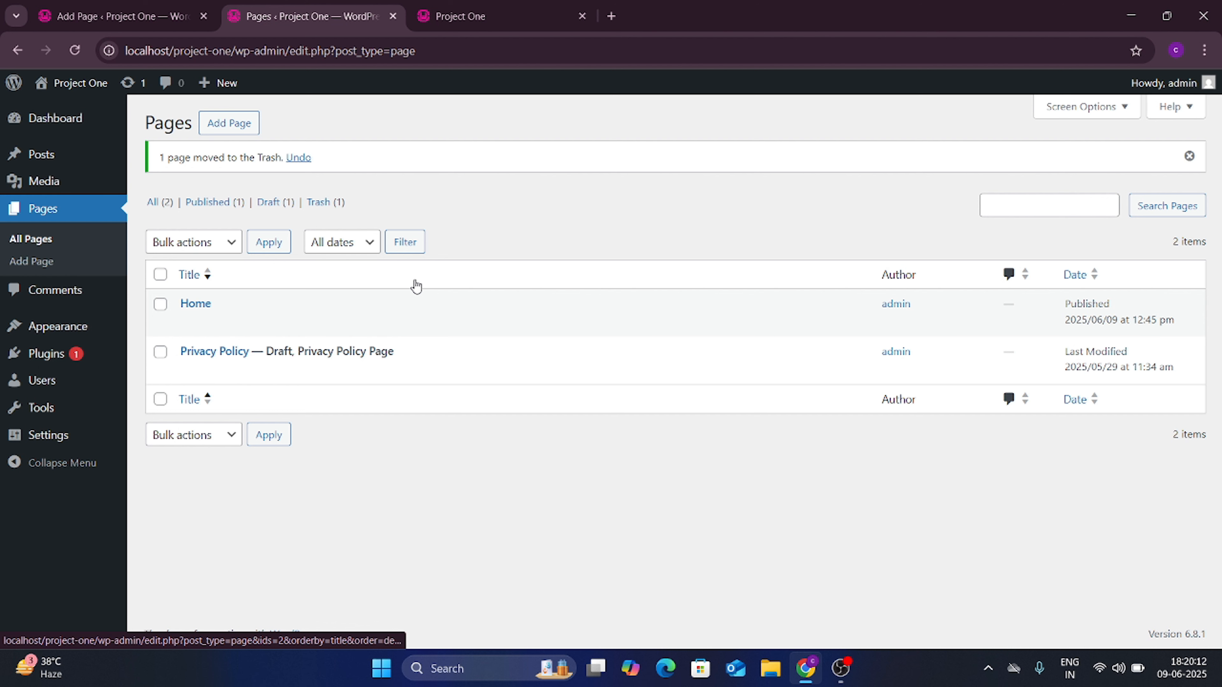
Step: Restore the Sample Page, trash it again, then delete it permanently from the Trash
click(319, 202)
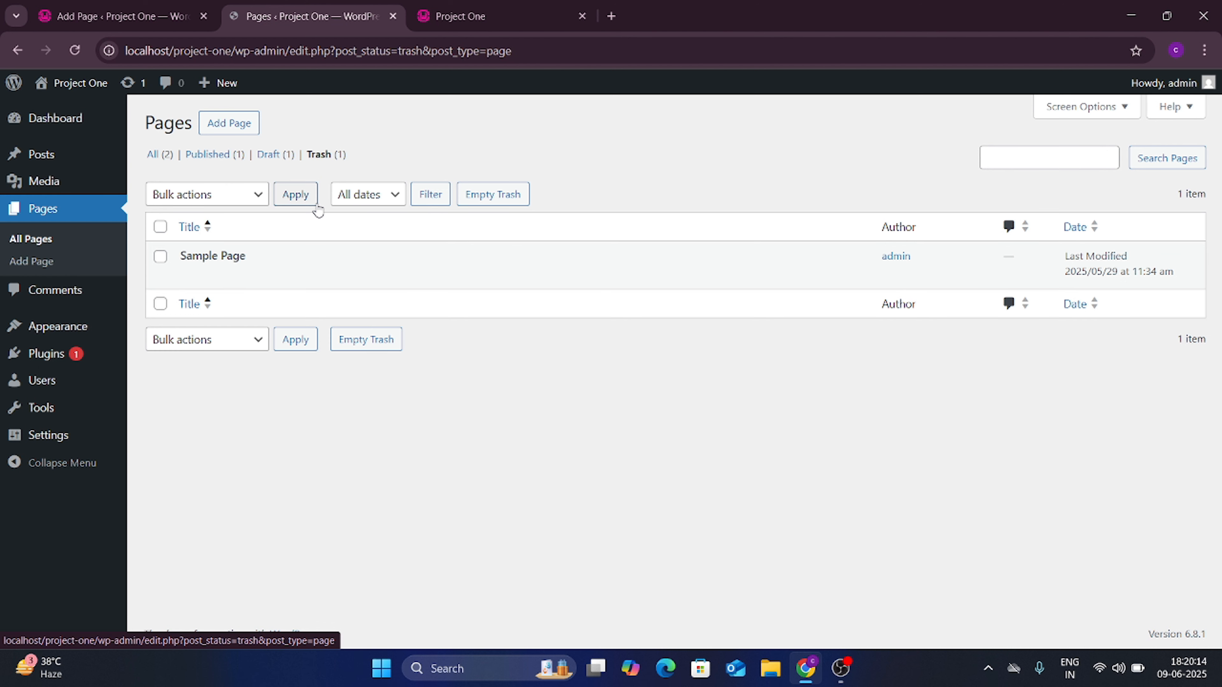
click(197, 275)
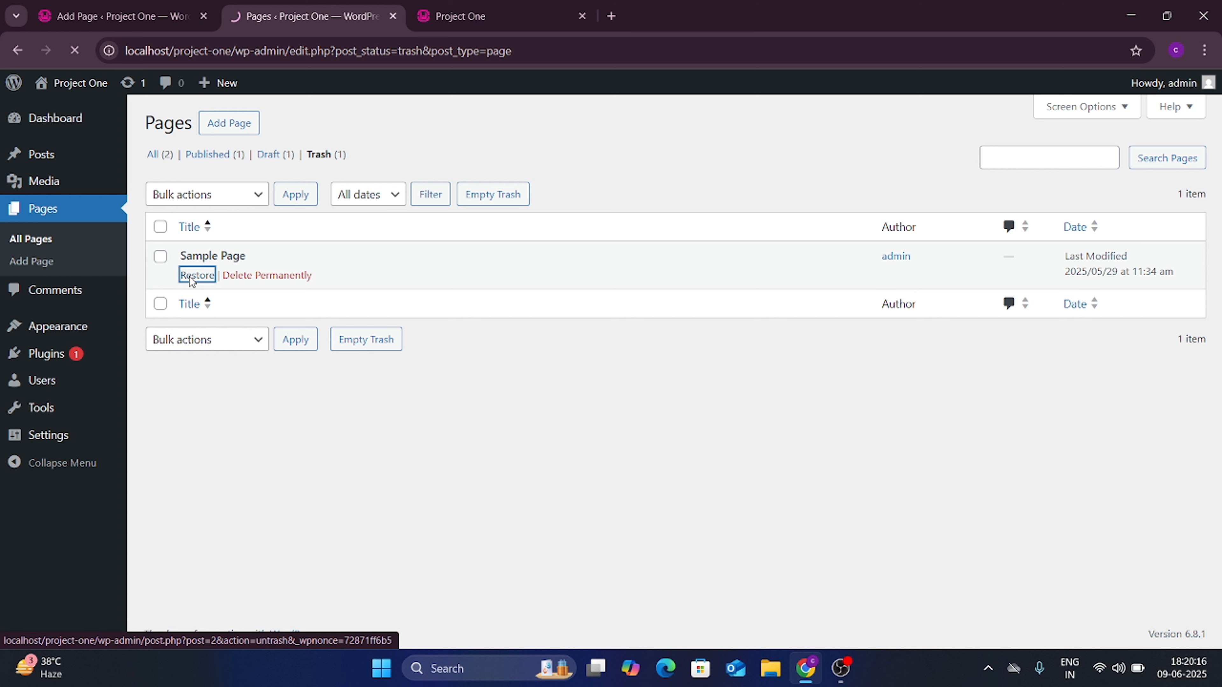
click(153, 203)
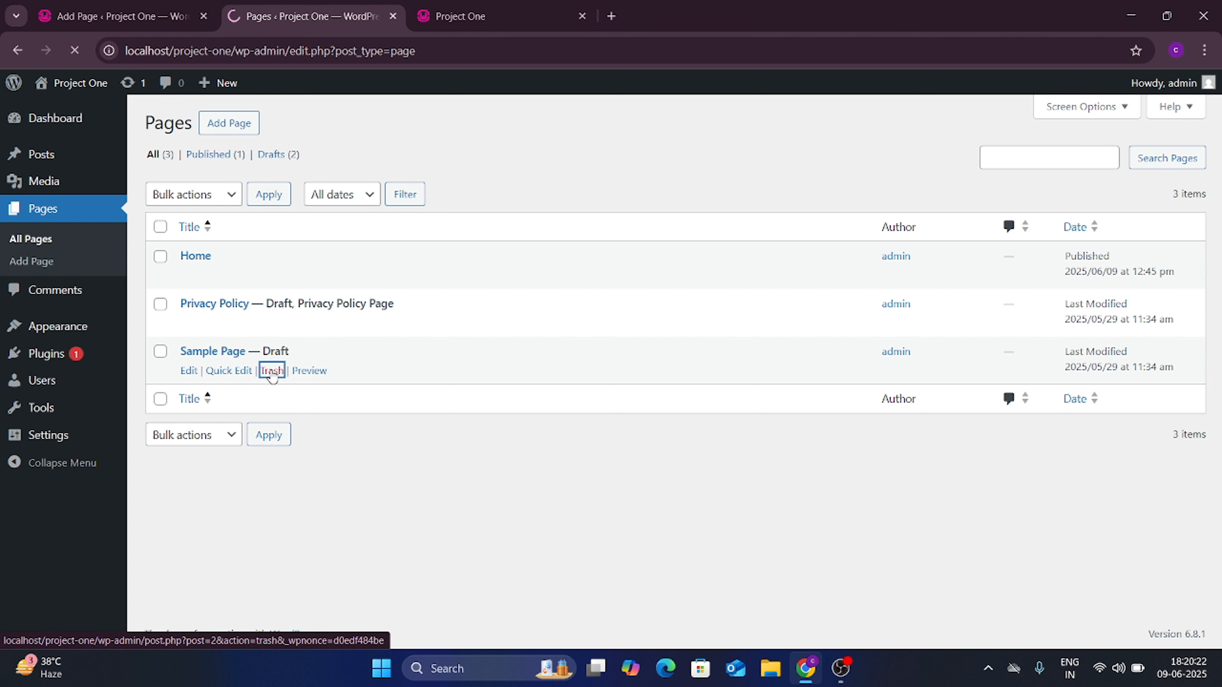
click(326, 204)
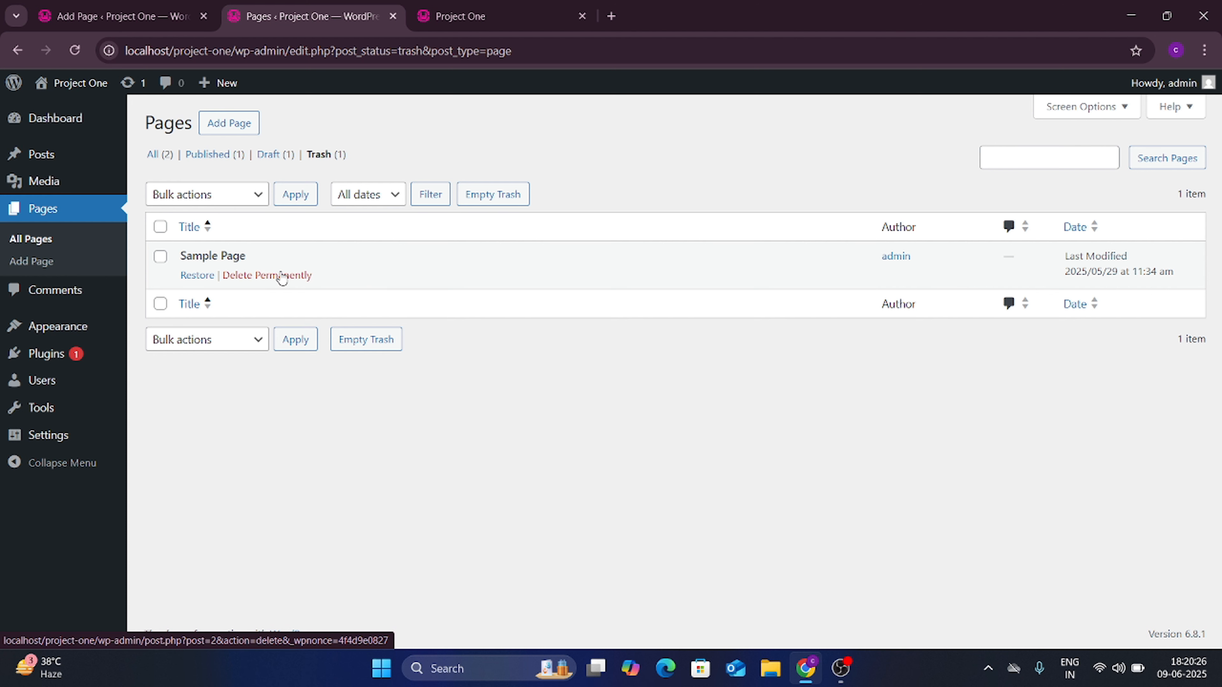
click(281, 275)
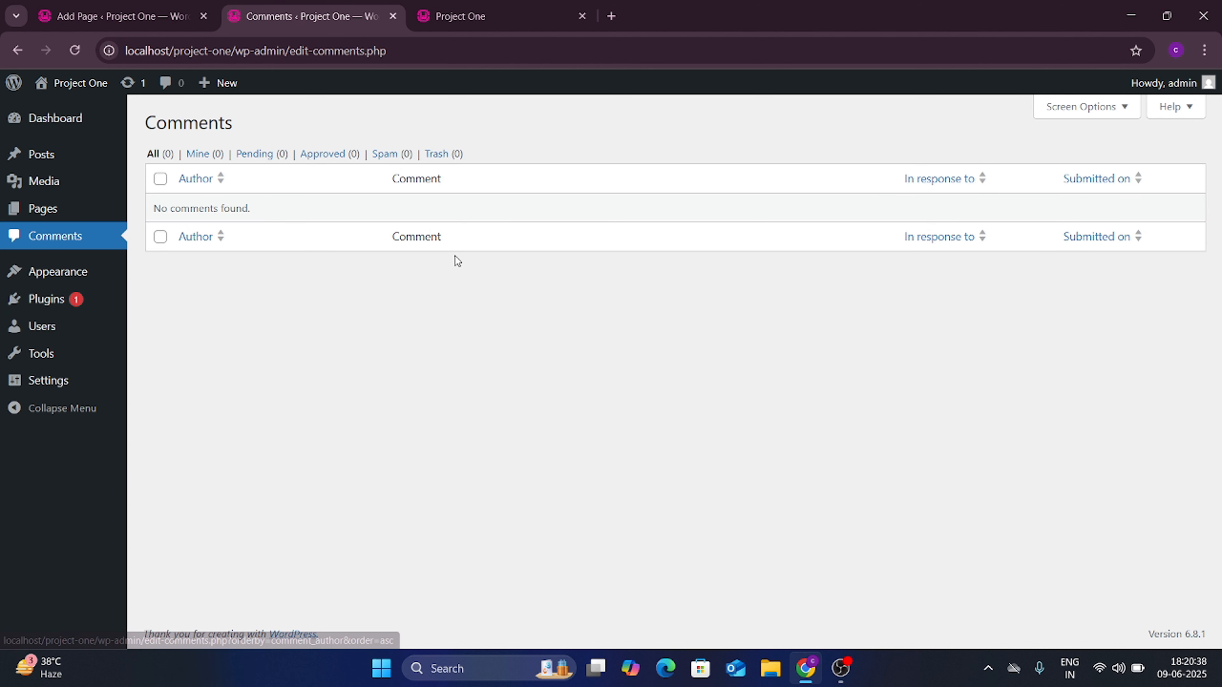
Step: Post the comment 'hii' on post one from the live site, then return to the admin Comments tab
click(440, 6)
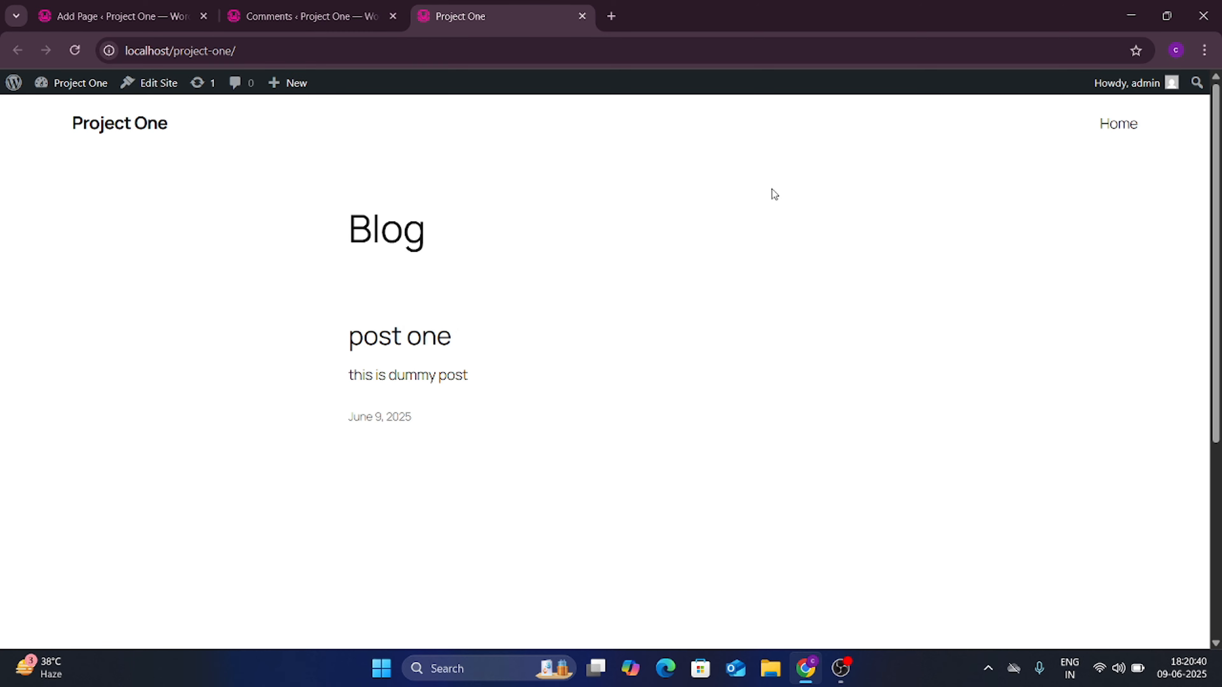
click(417, 332)
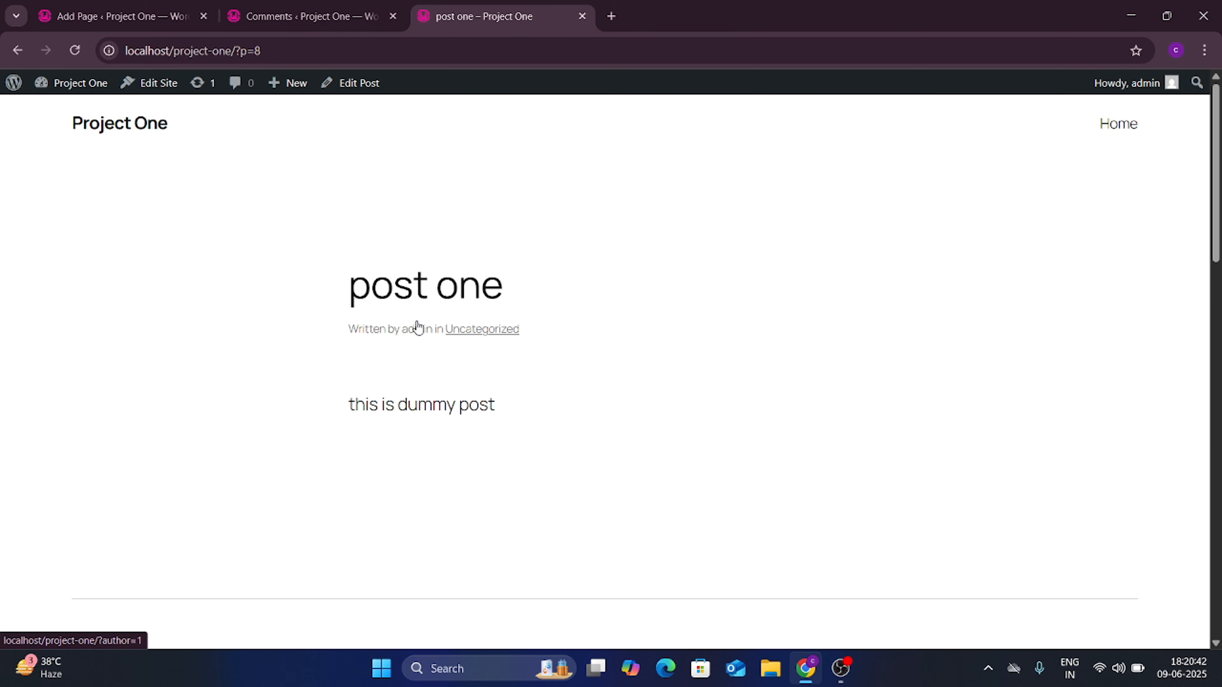
scroll(417, 326, down, 5)
scroll(418, 328, down, 4)
scroll(418, 327, up, 2)
click(479, 385)
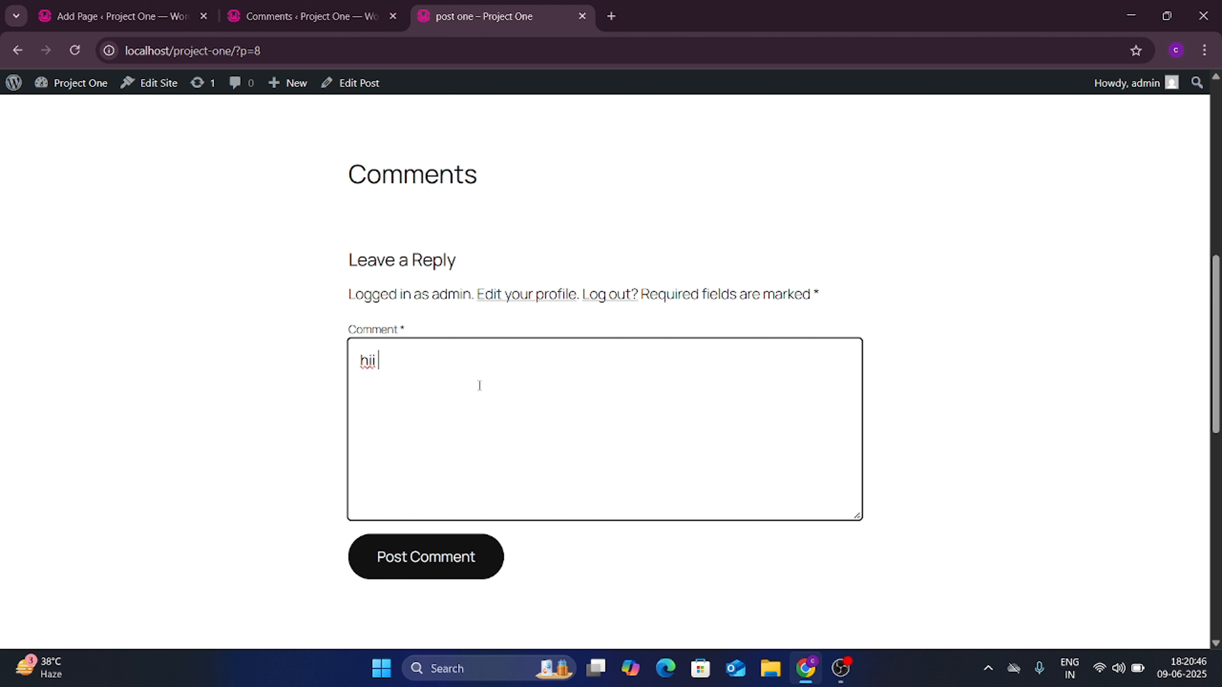
click(444, 554)
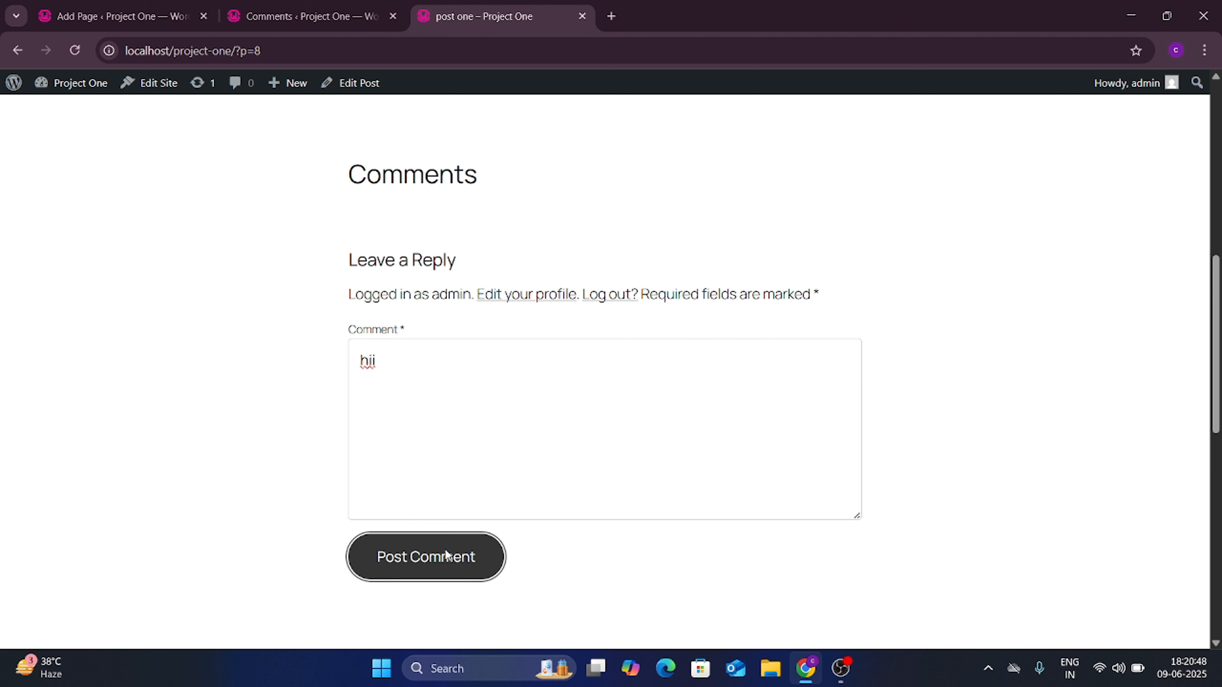
scroll(449, 308, up, 2)
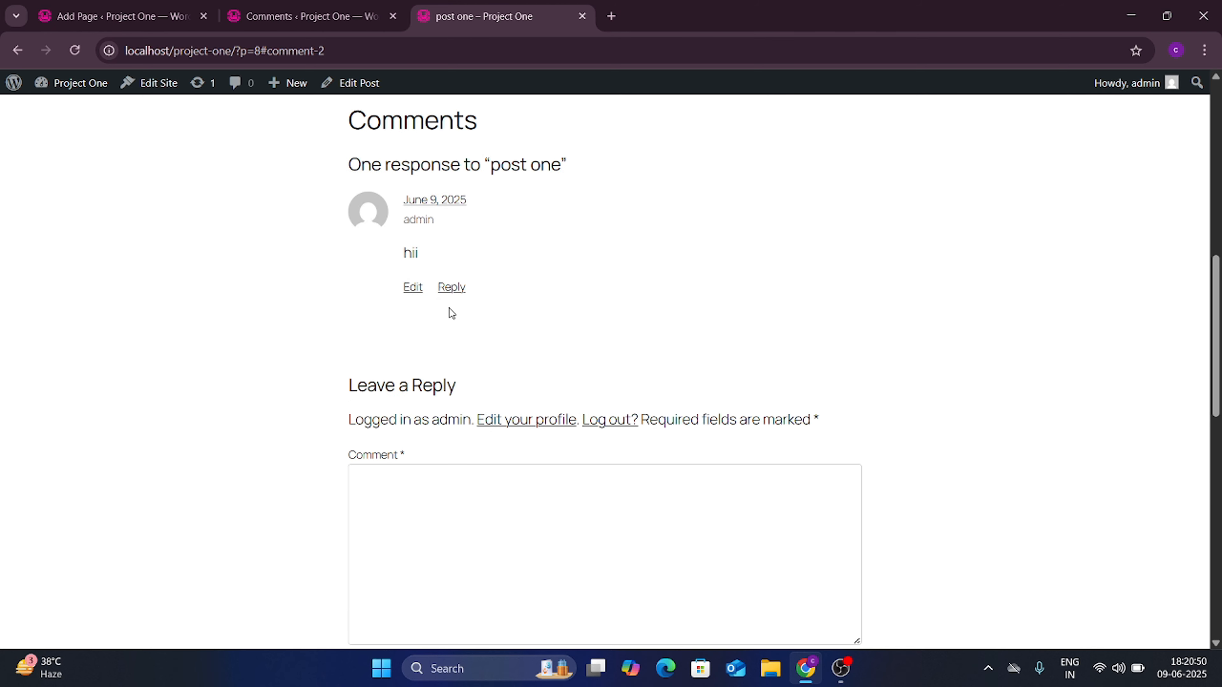
click(308, 16)
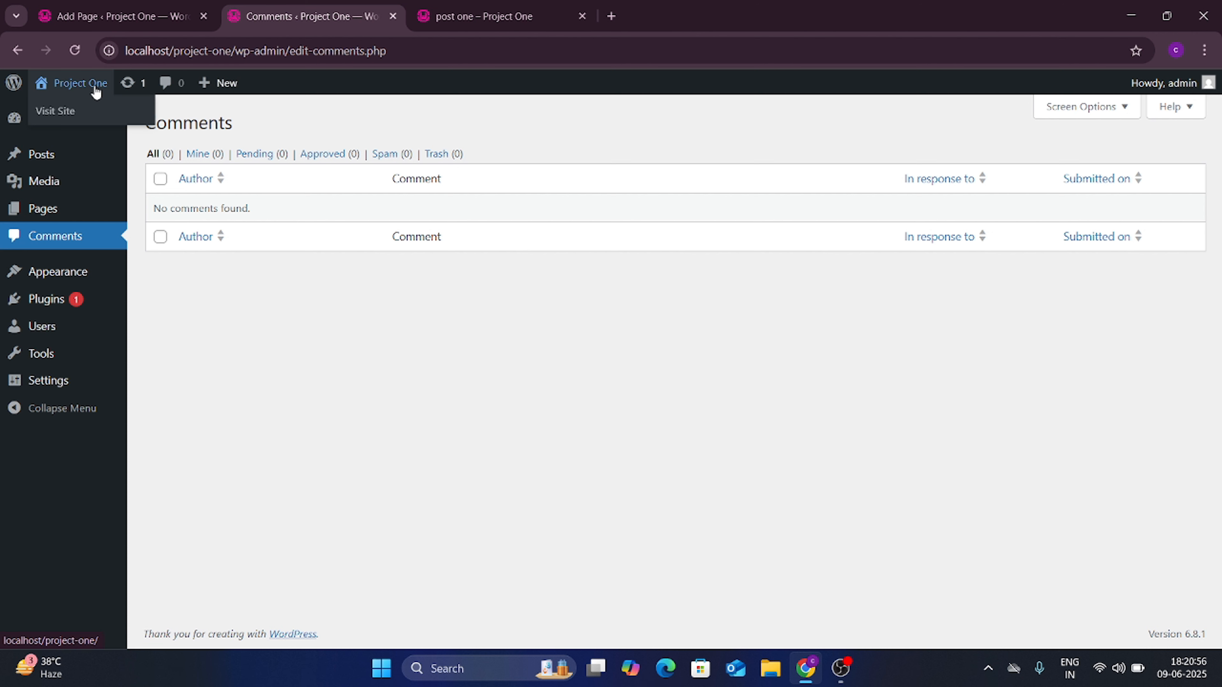
Step: Reload the Comments screen so admin's approved 'hii' comment on post one is listed
click(76, 51)
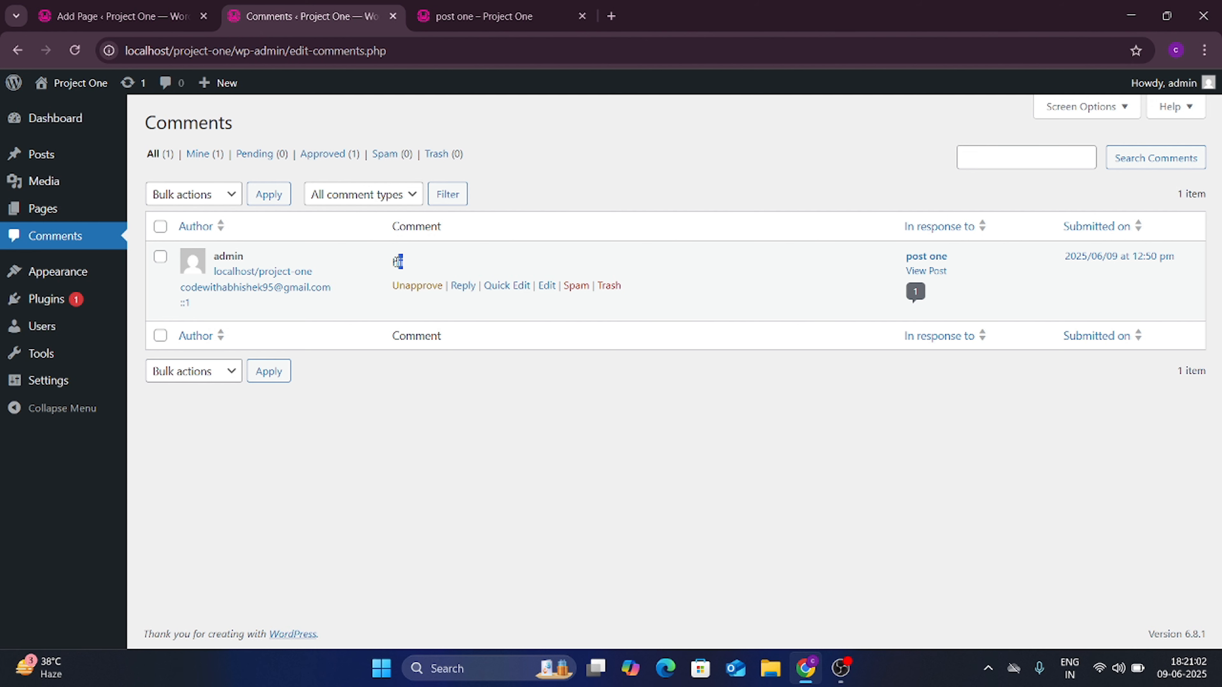
drag(397, 261, 378, 267)
click(512, 6)
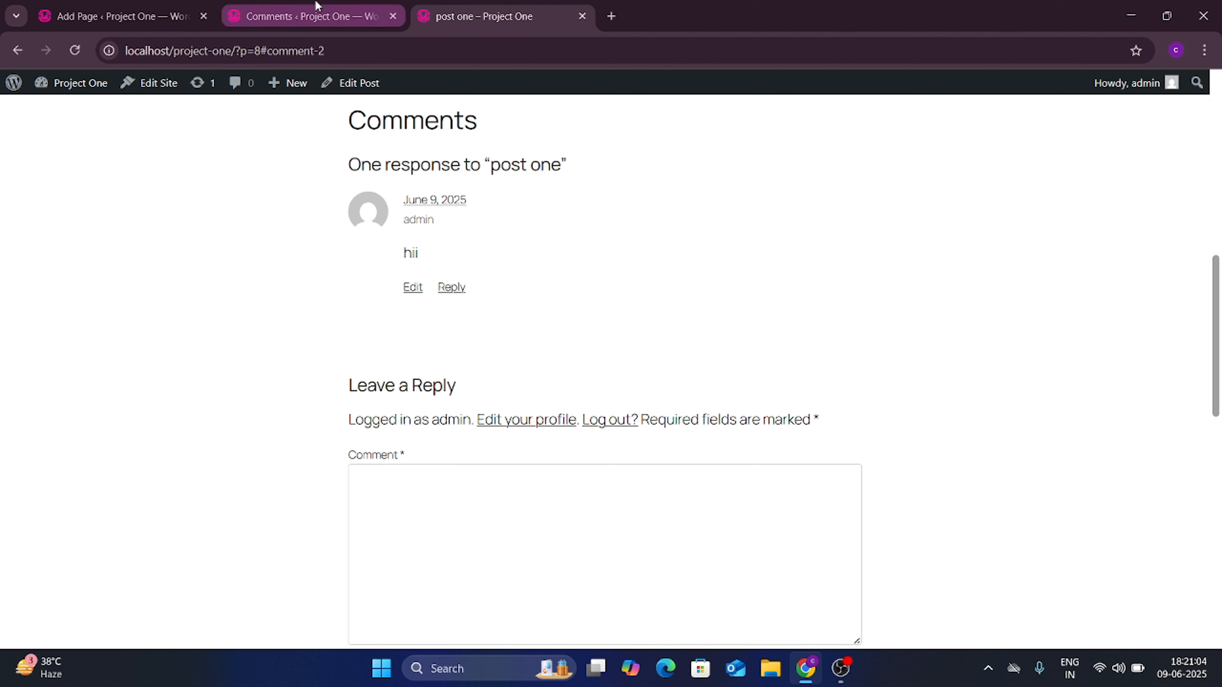
click(303, 16)
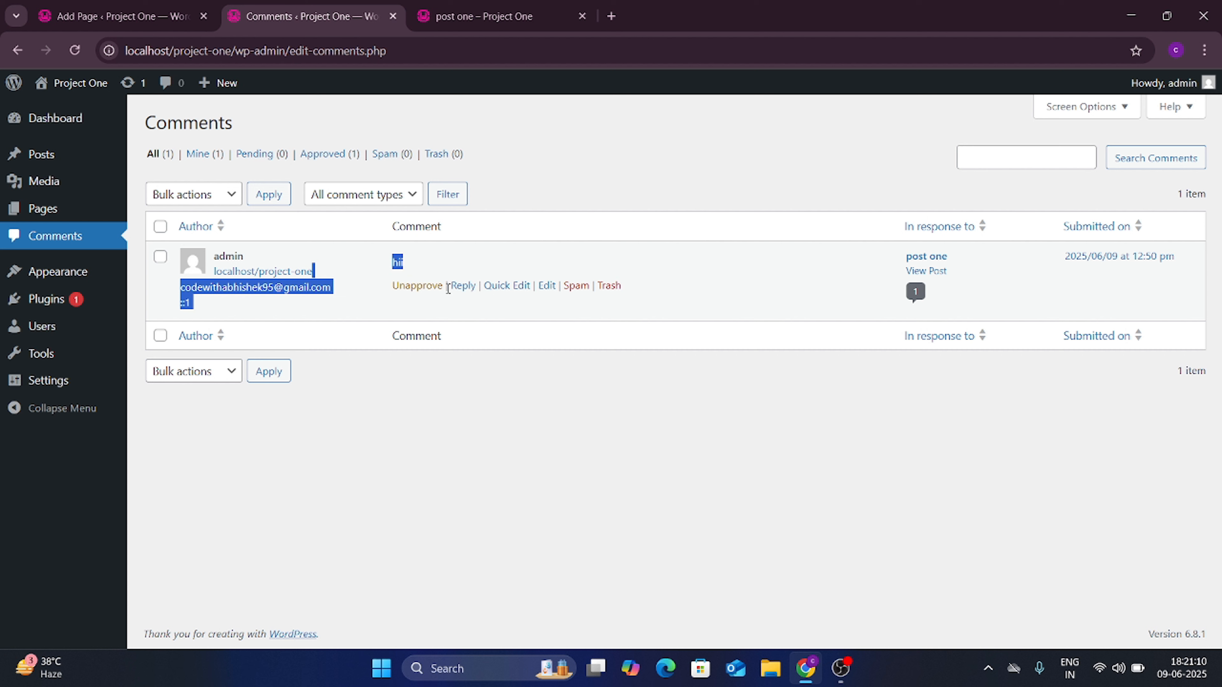
click(363, 310)
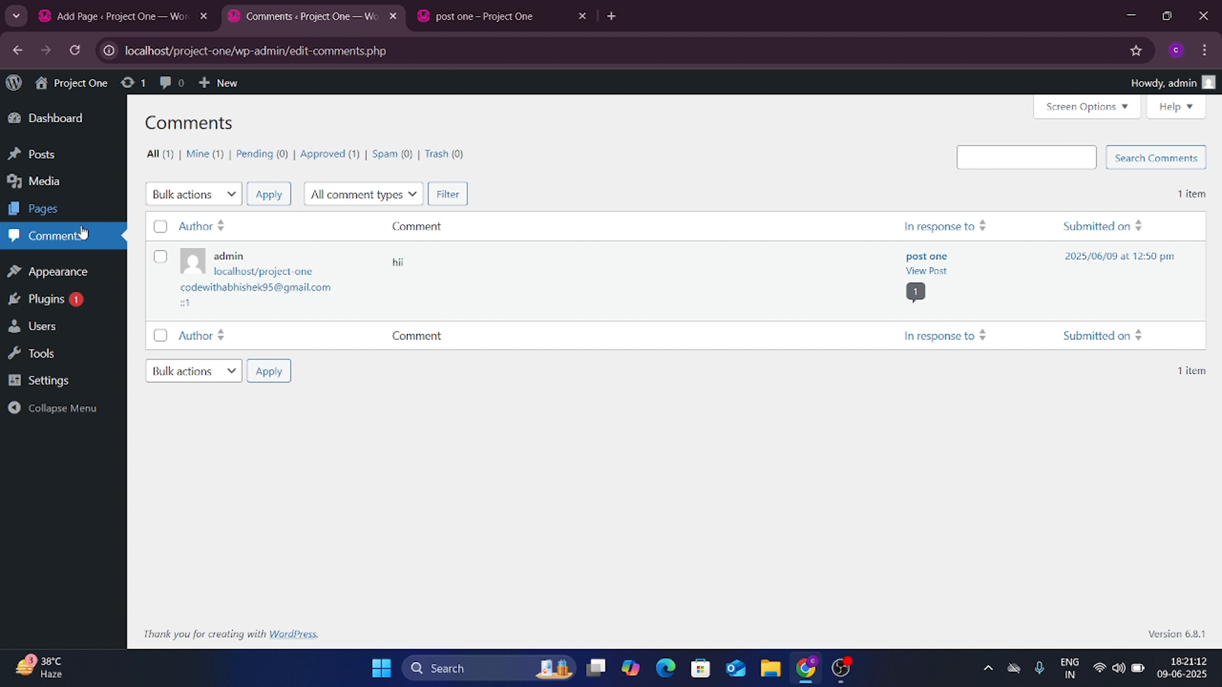
mouse_move(57, 286)
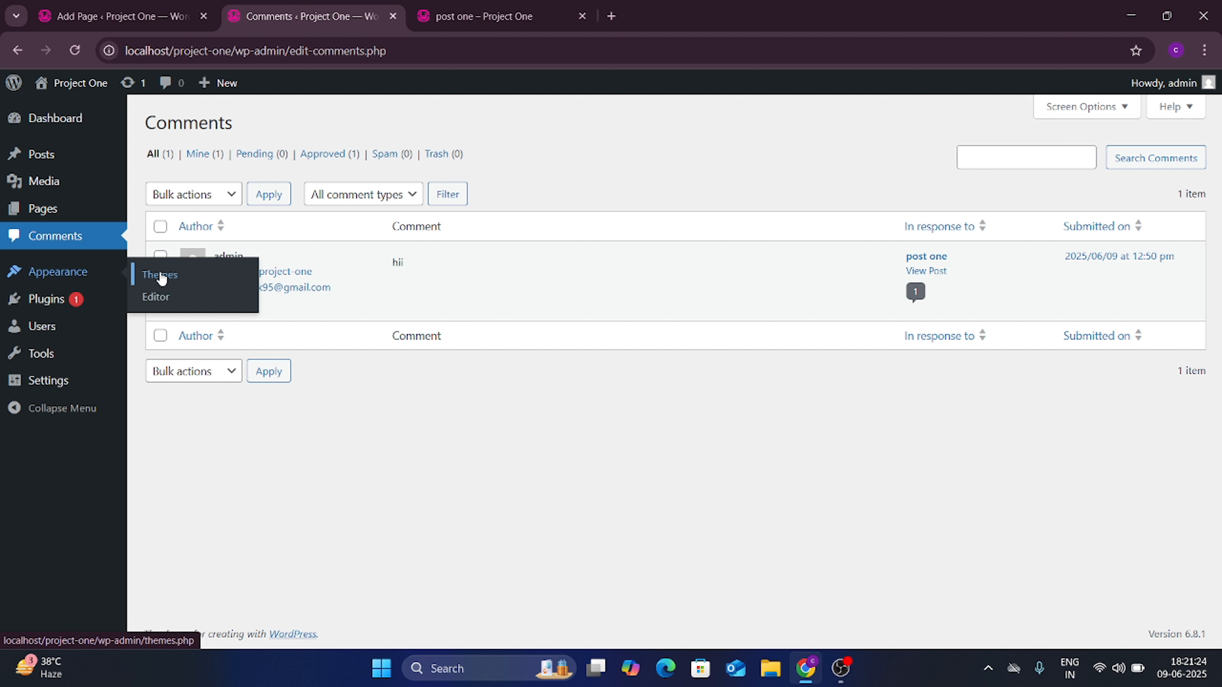
Step: Look through the installed themes on the Themes screen
click(154, 278)
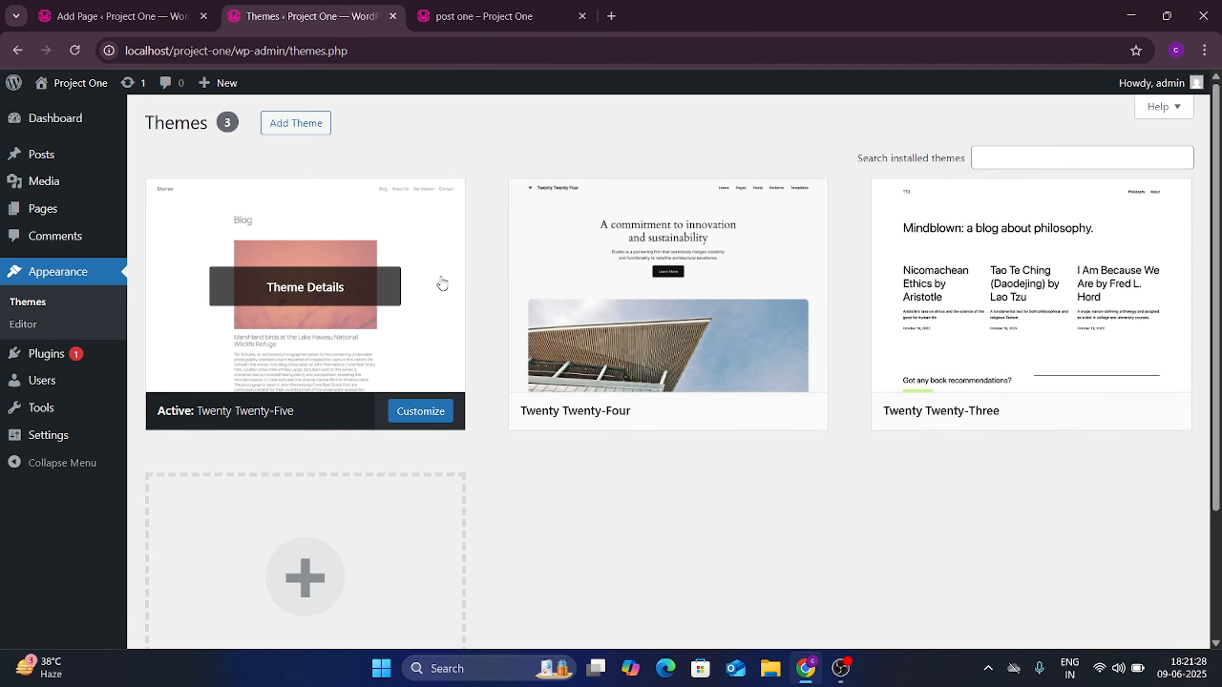
scroll(442, 284, down, 3)
scroll(441, 284, up, 3)
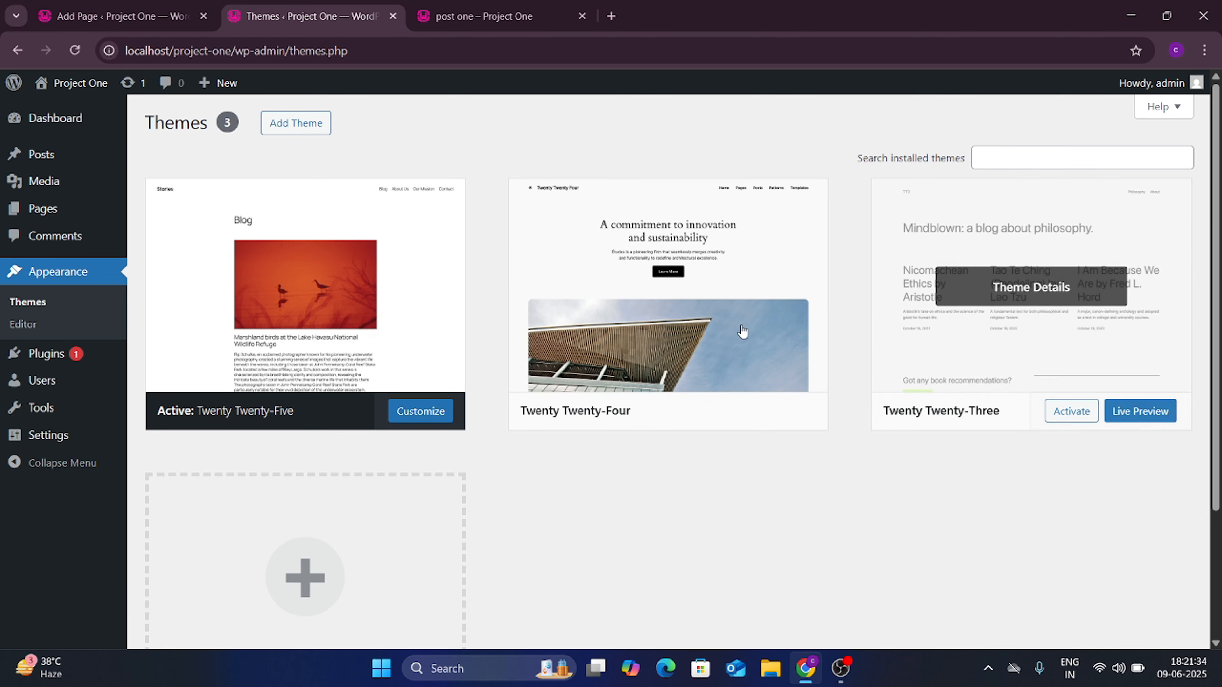
scroll(742, 331, down, 3)
scroll(673, 336, up, 3)
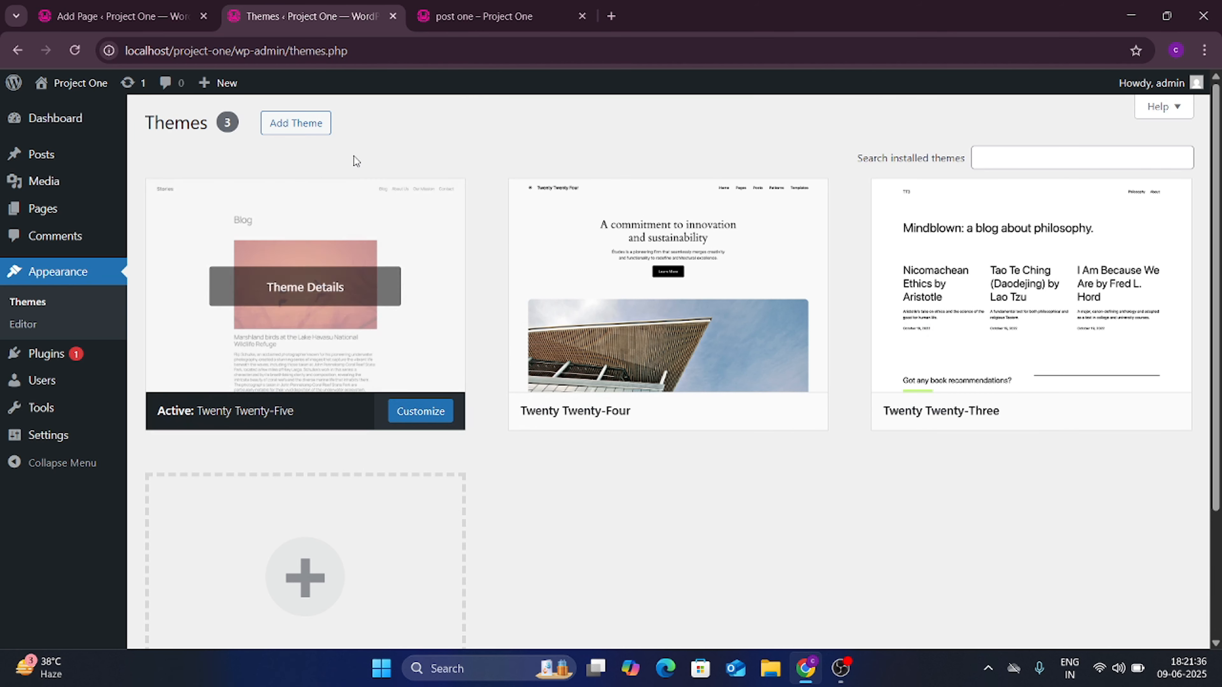
Step: Browse the Popular themes grid on Add Themes, including Hestia, Storefront and Variations
click(298, 125)
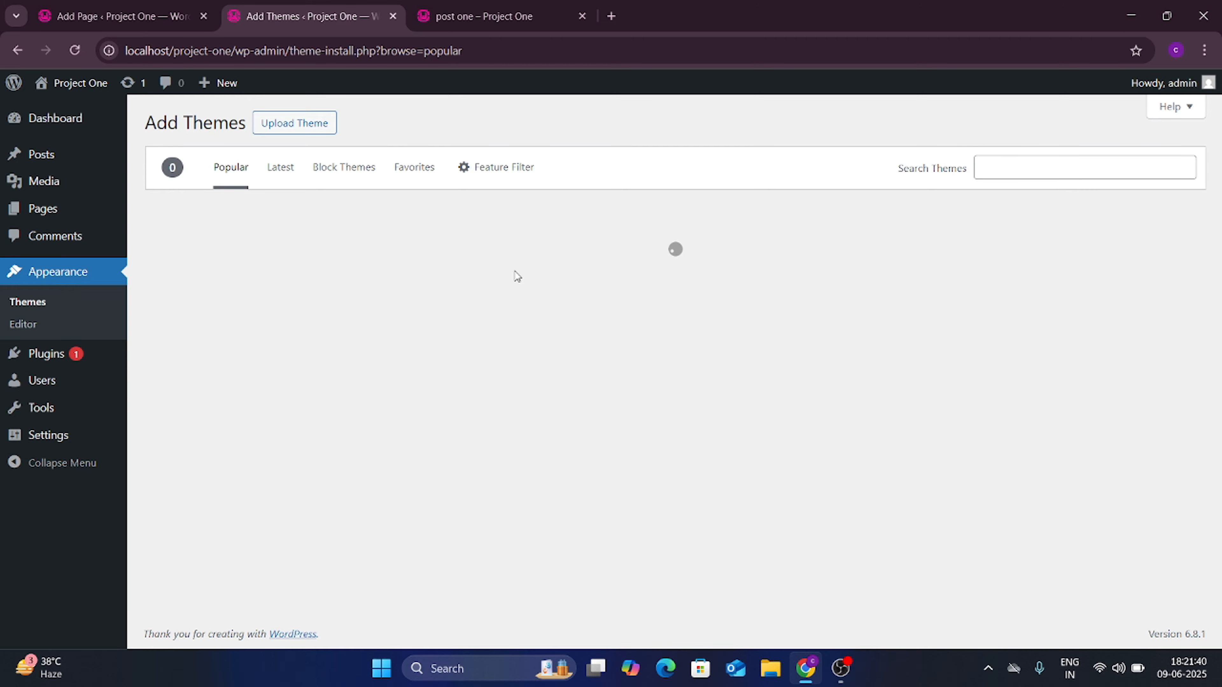
scroll(594, 455, down, 8)
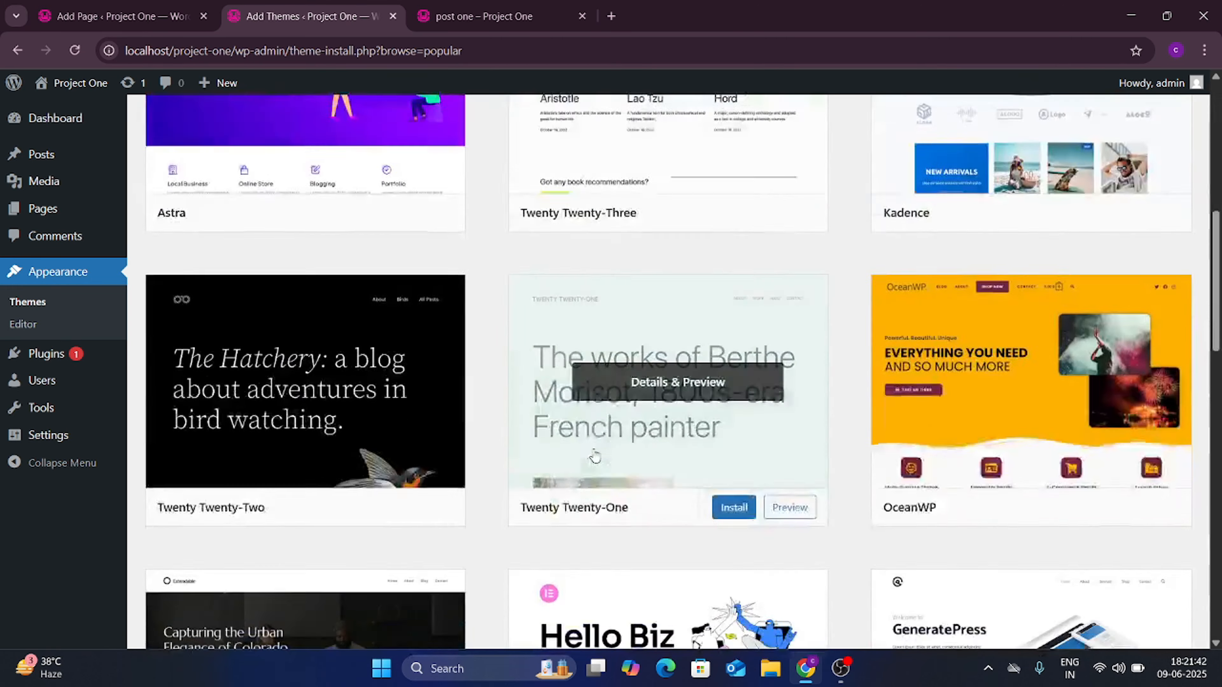
scroll(594, 456, down, 9)
scroll(595, 456, up, 13)
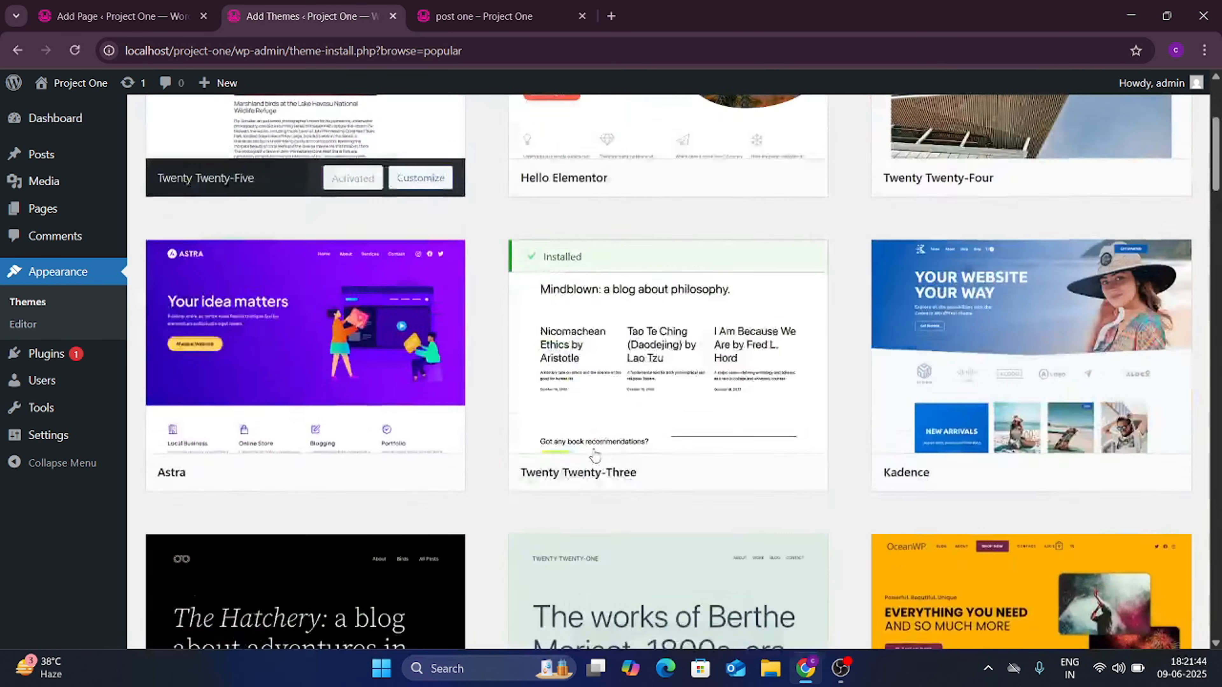
scroll(594, 456, up, 4)
scroll(595, 456, down, 14)
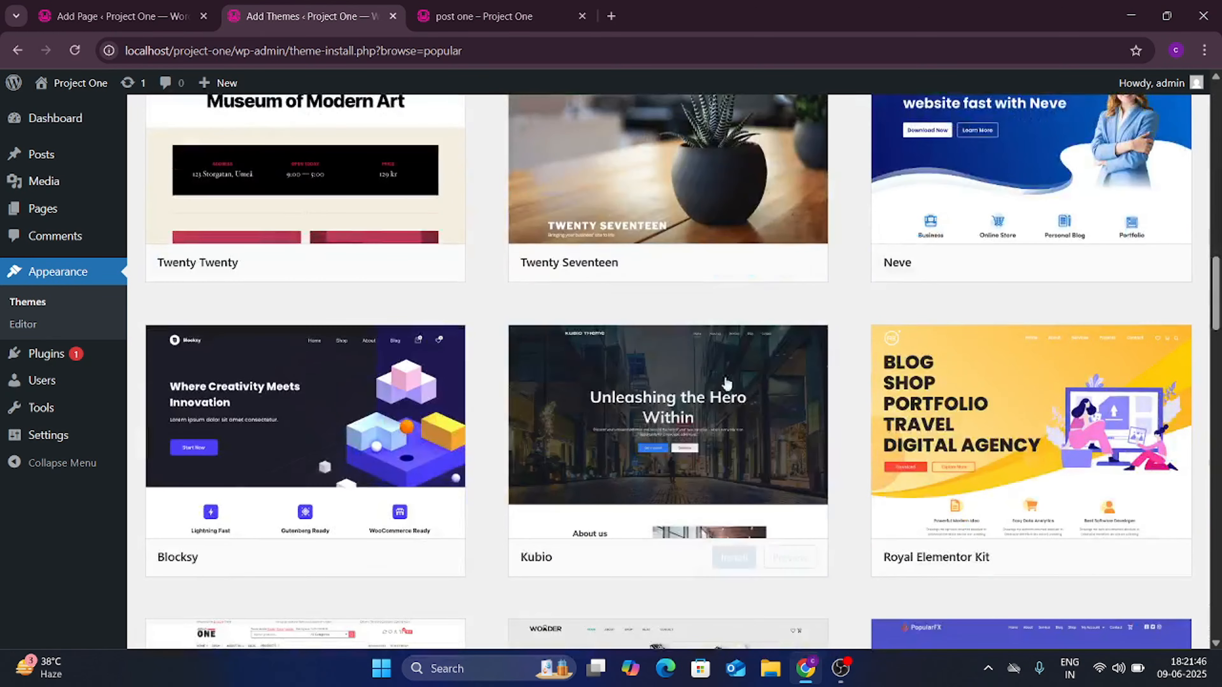
scroll(598, 346, down, 14)
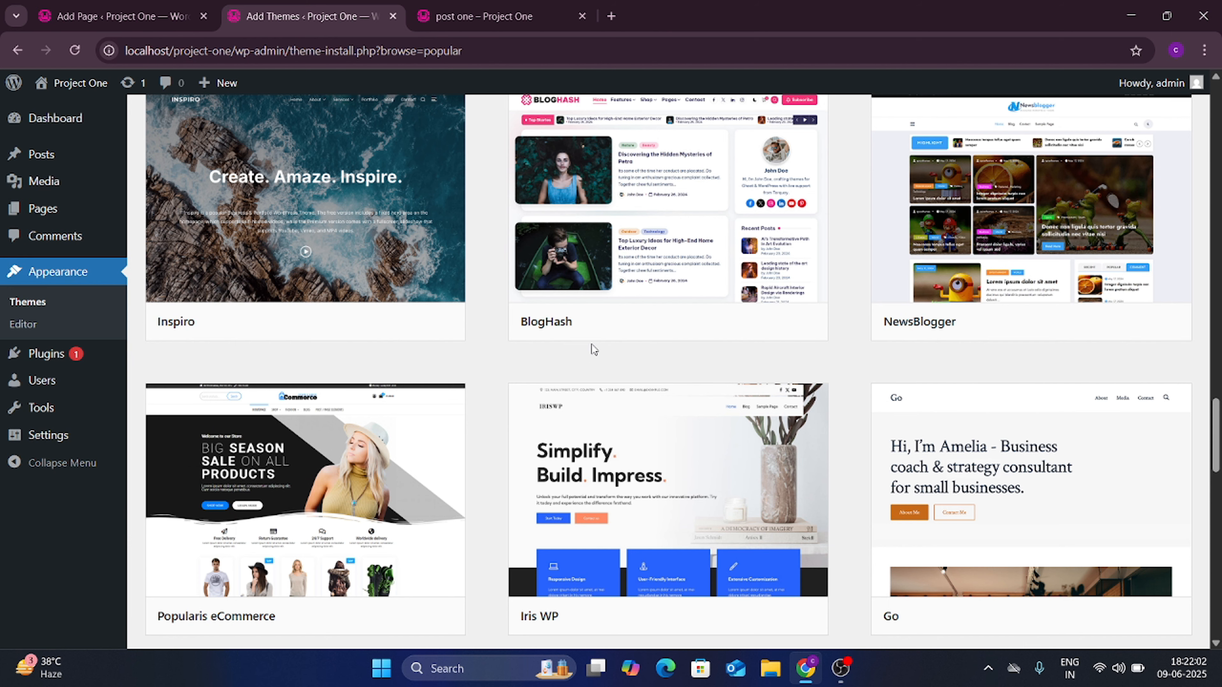
scroll(693, 416, down, 5)
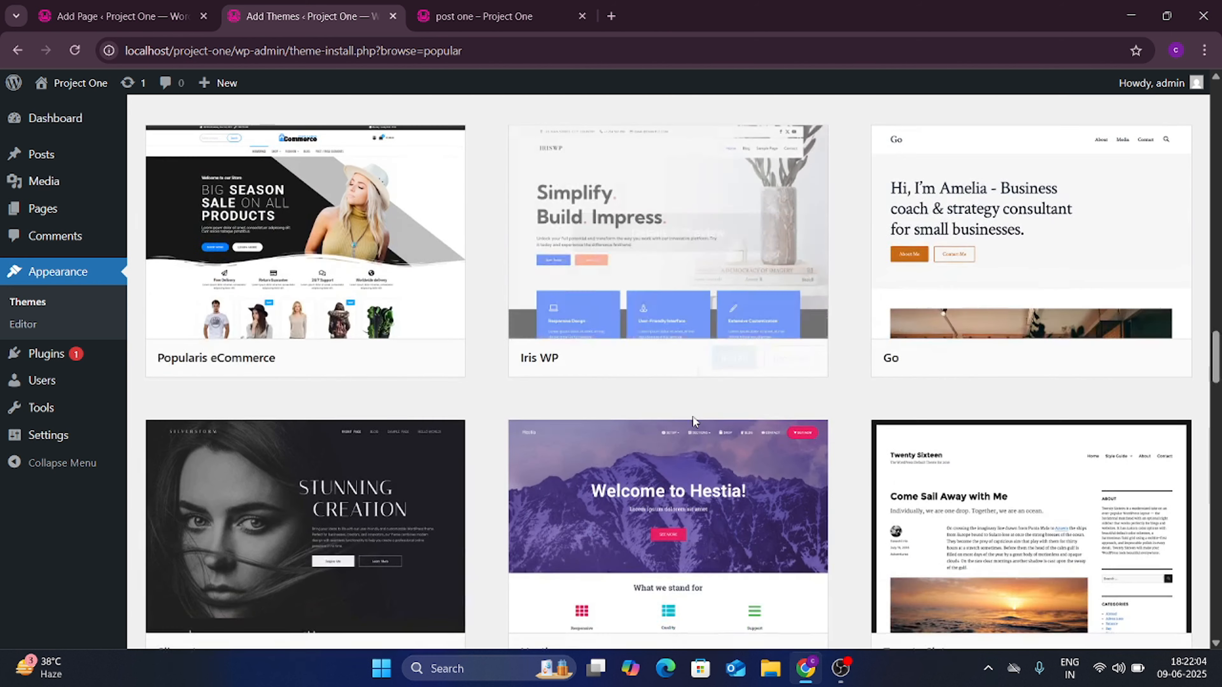
scroll(693, 417, down, 3)
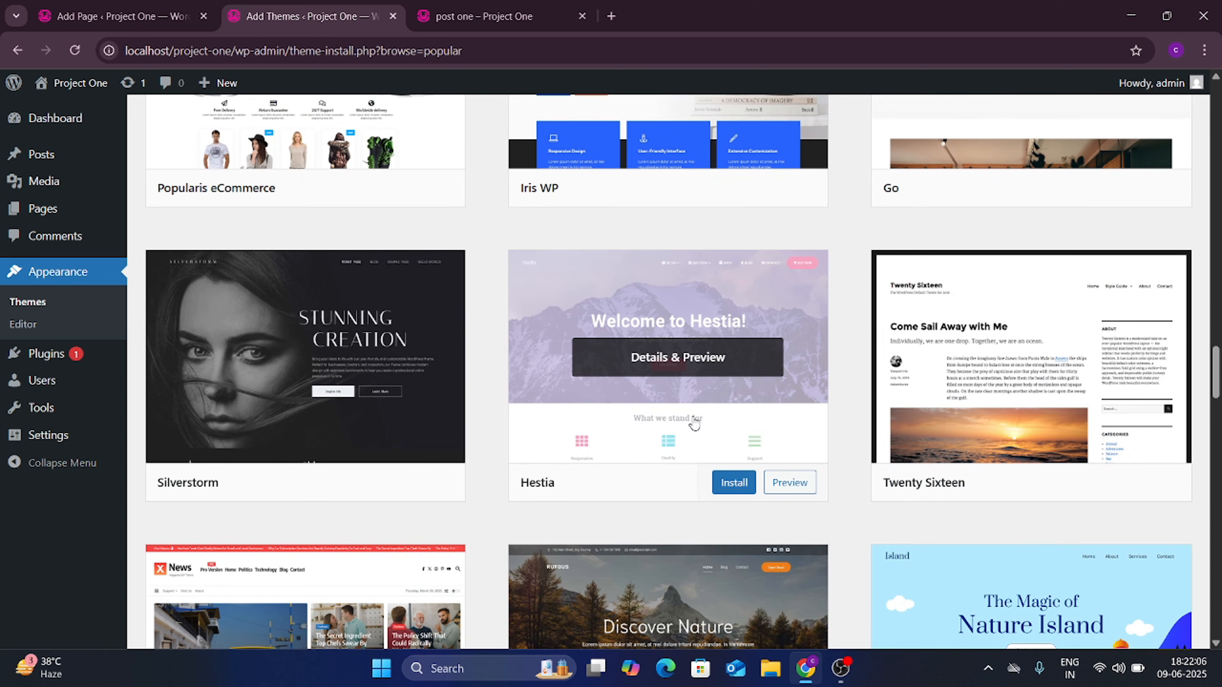
scroll(693, 422, down, 8)
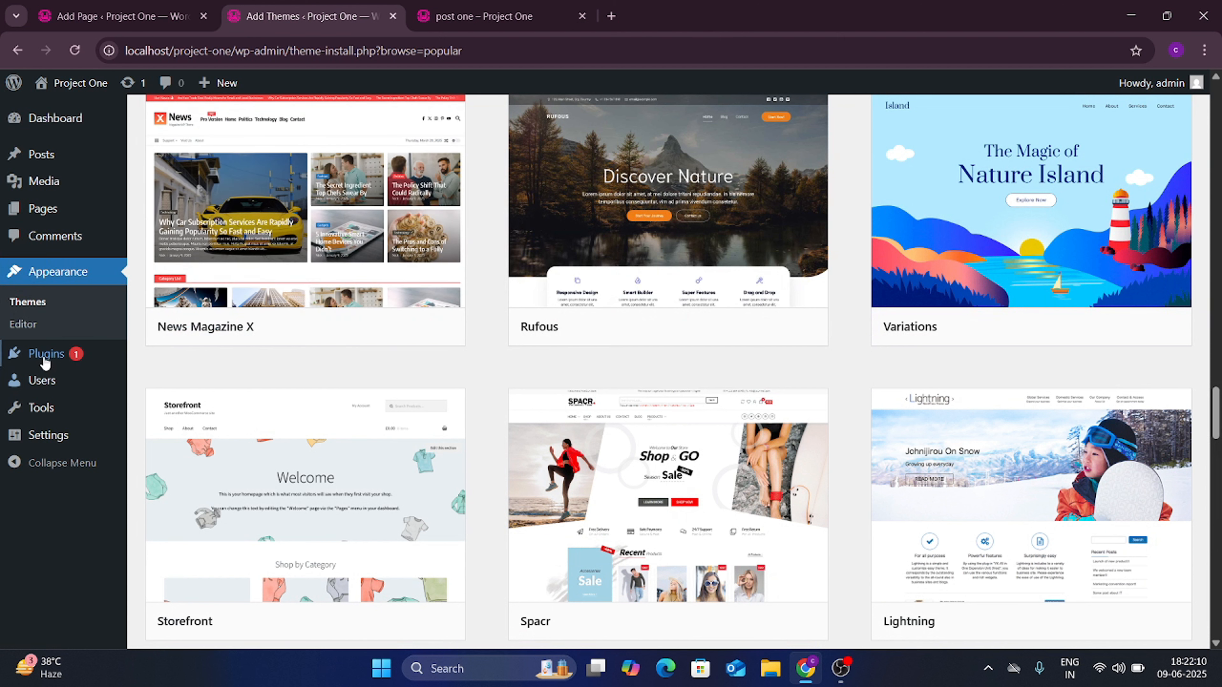
Step: Show the Installed Plugins list with Akismet Anti-spam 5.3.7 and Hello Dolly
click(47, 355)
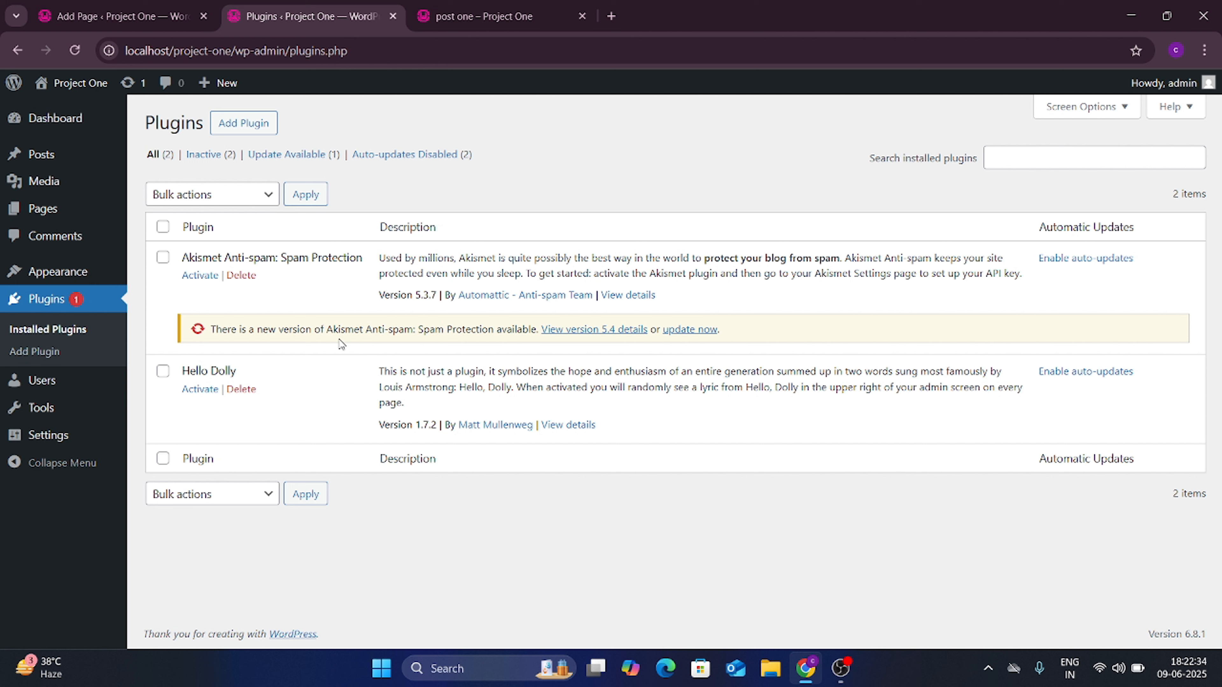
Step: Open the Add Plugins screen and scroll through the featured plugins
click(245, 126)
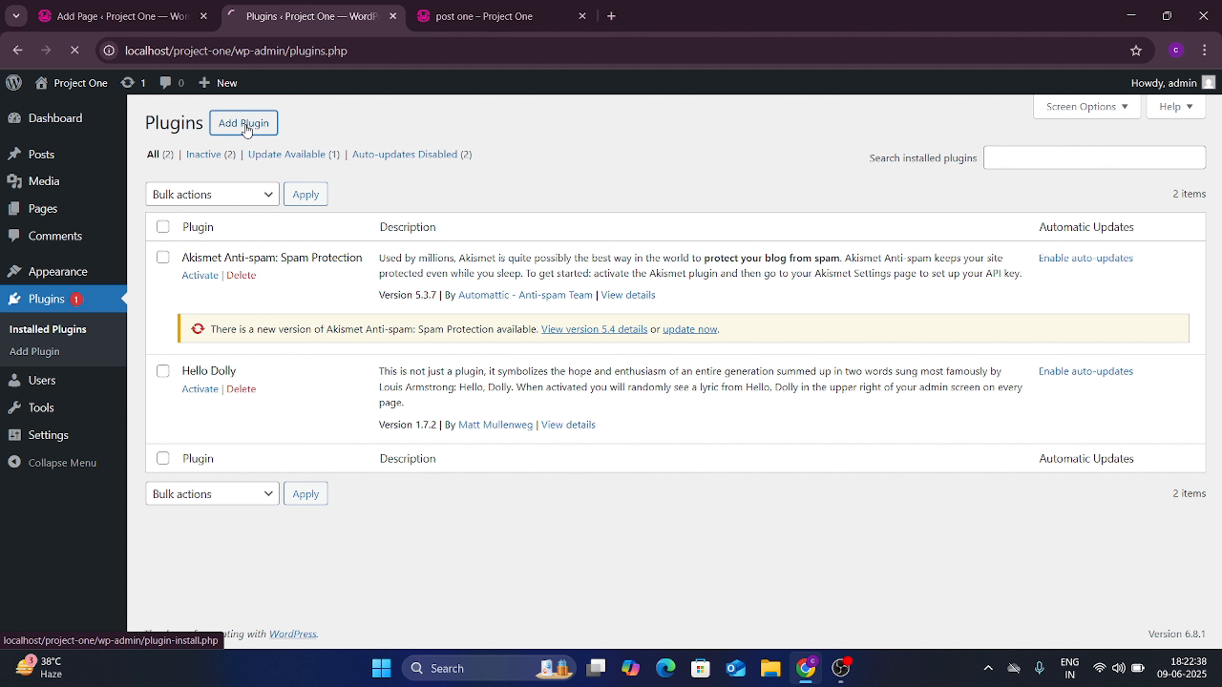
scroll(374, 354, down, 5)
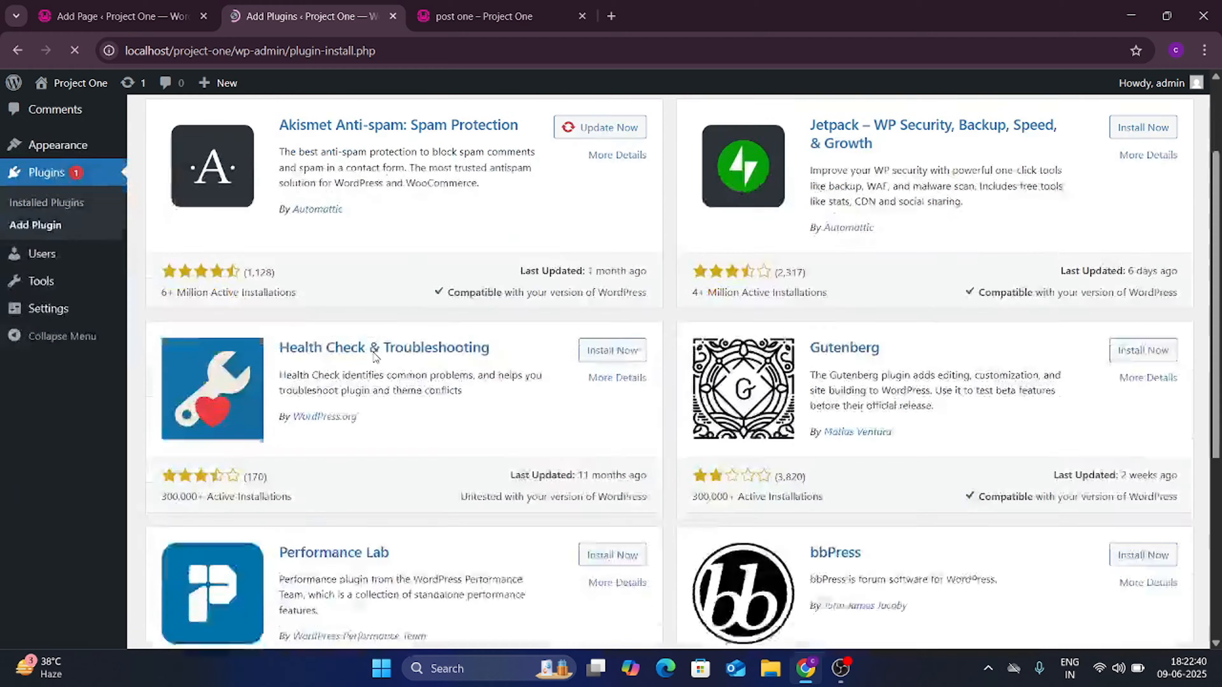
scroll(373, 356, down, 10)
scroll(374, 356, up, 17)
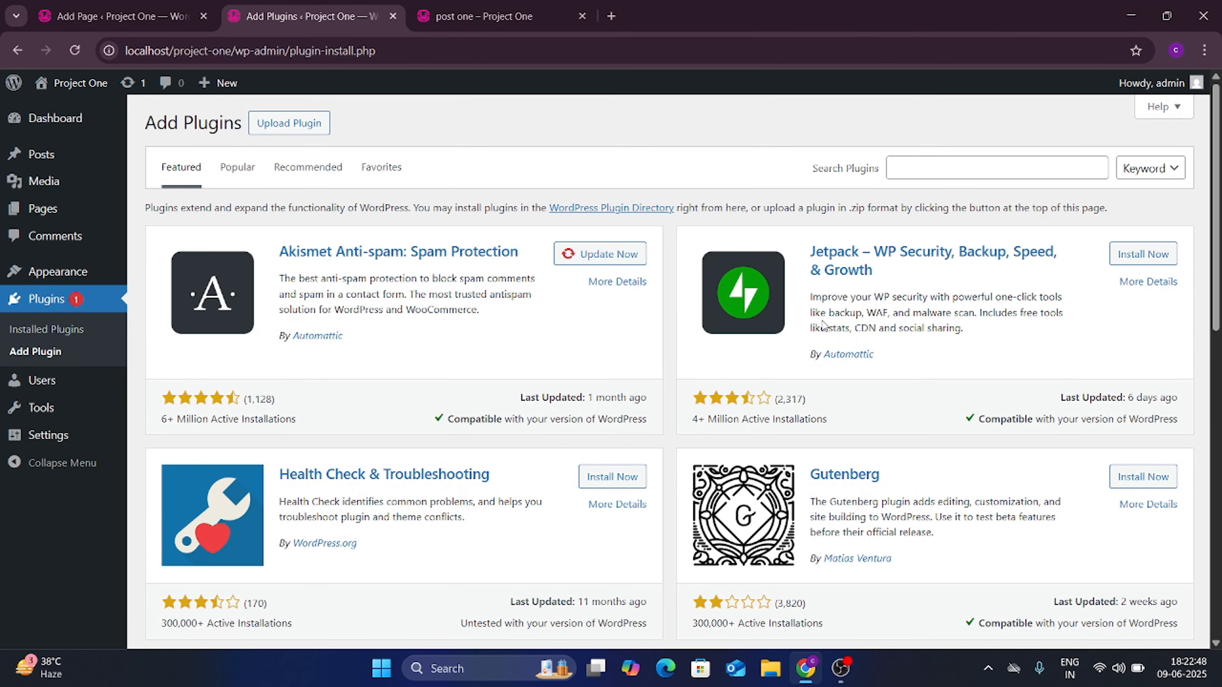
Step: Search the plugin directory for 'website speed' and scroll through results like Jetpack Boost
click(941, 163)
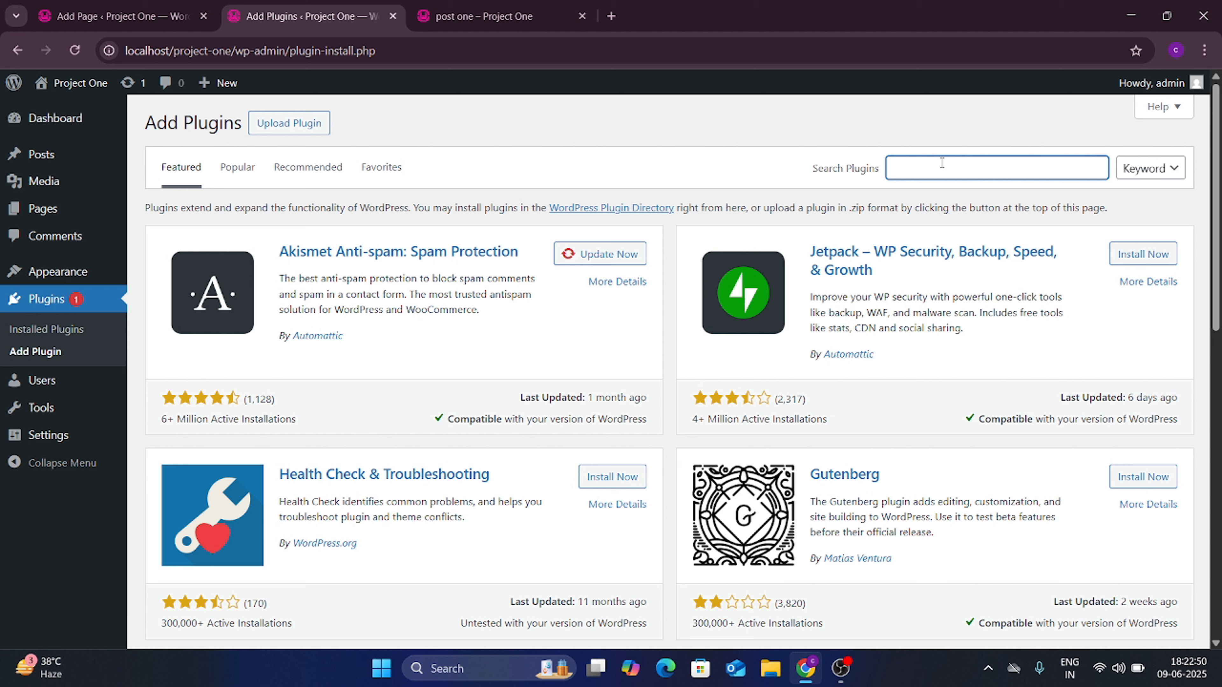
text(website speed)
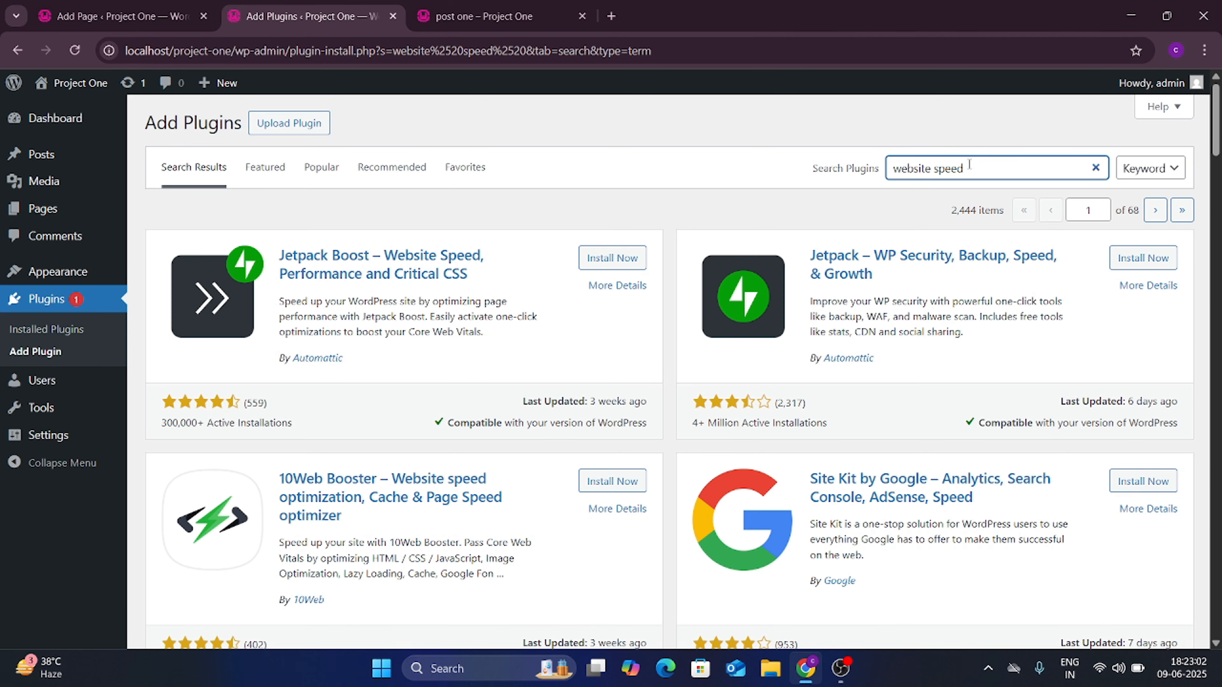
scroll(589, 331, down, 4)
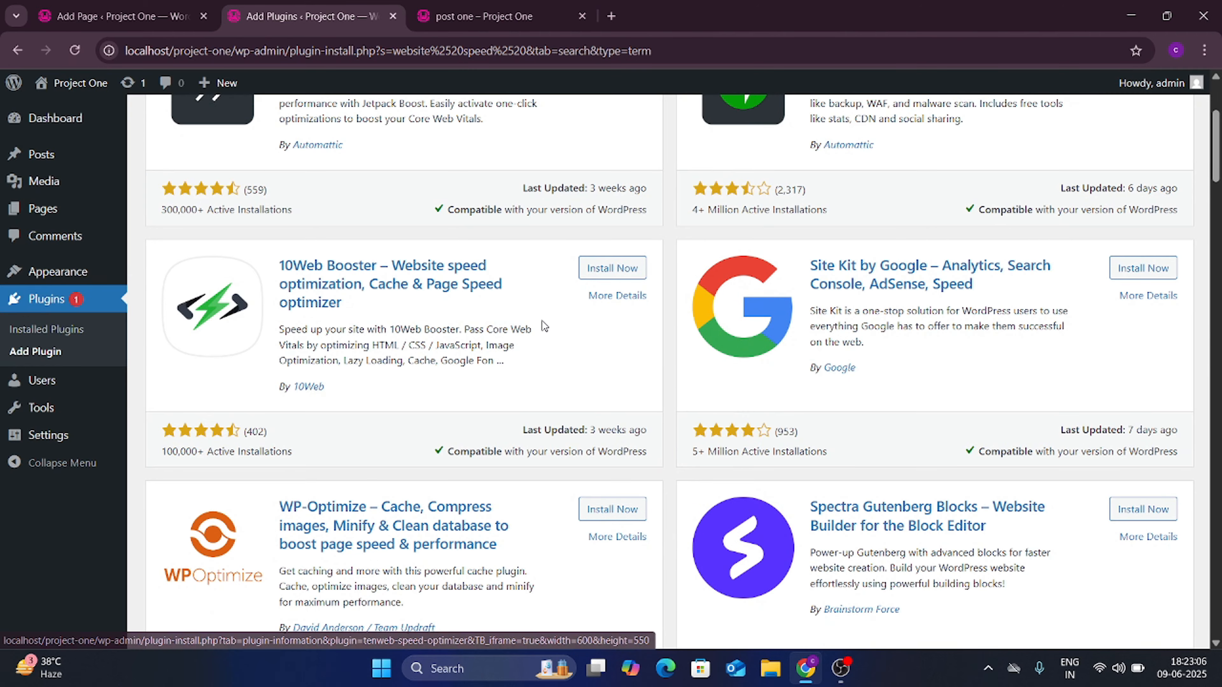
scroll(543, 325, down, 7)
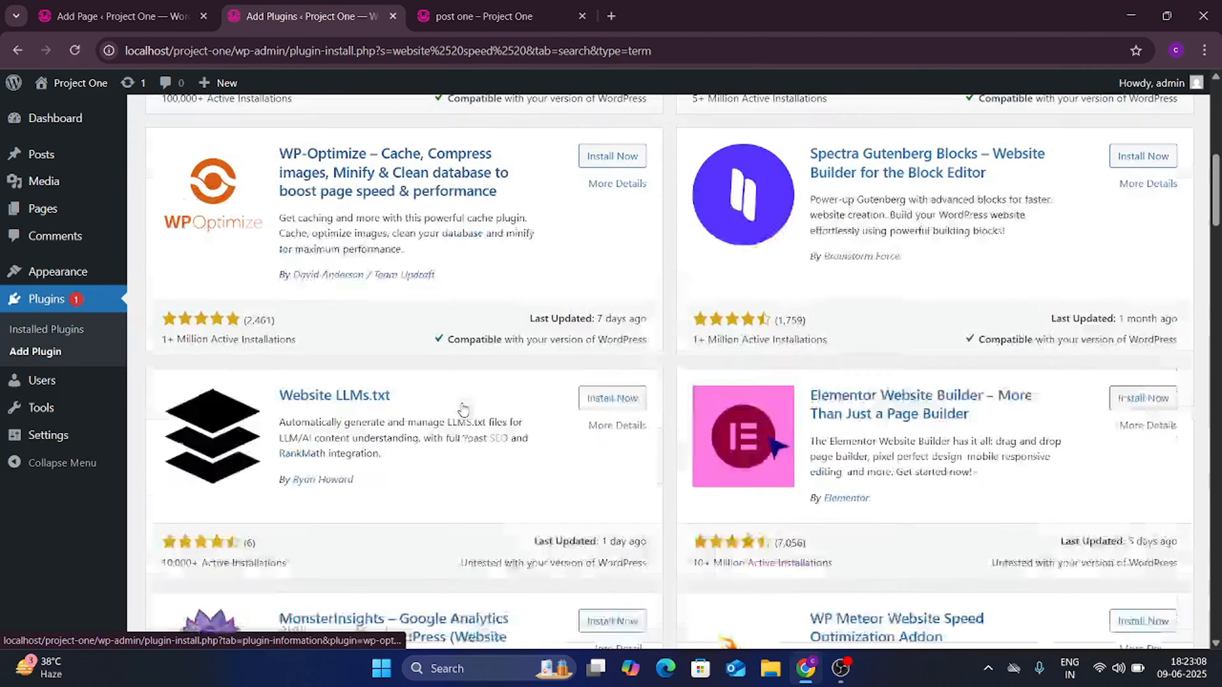
scroll(464, 410, down, 10)
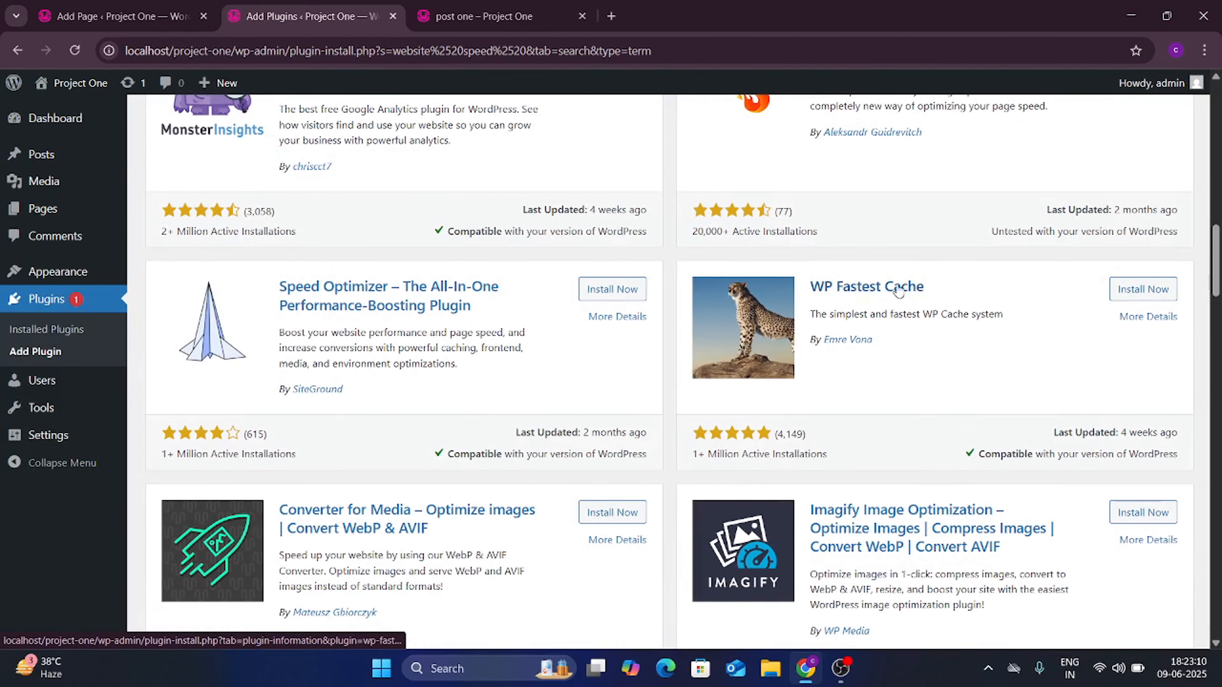
scroll(769, 313, up, 20)
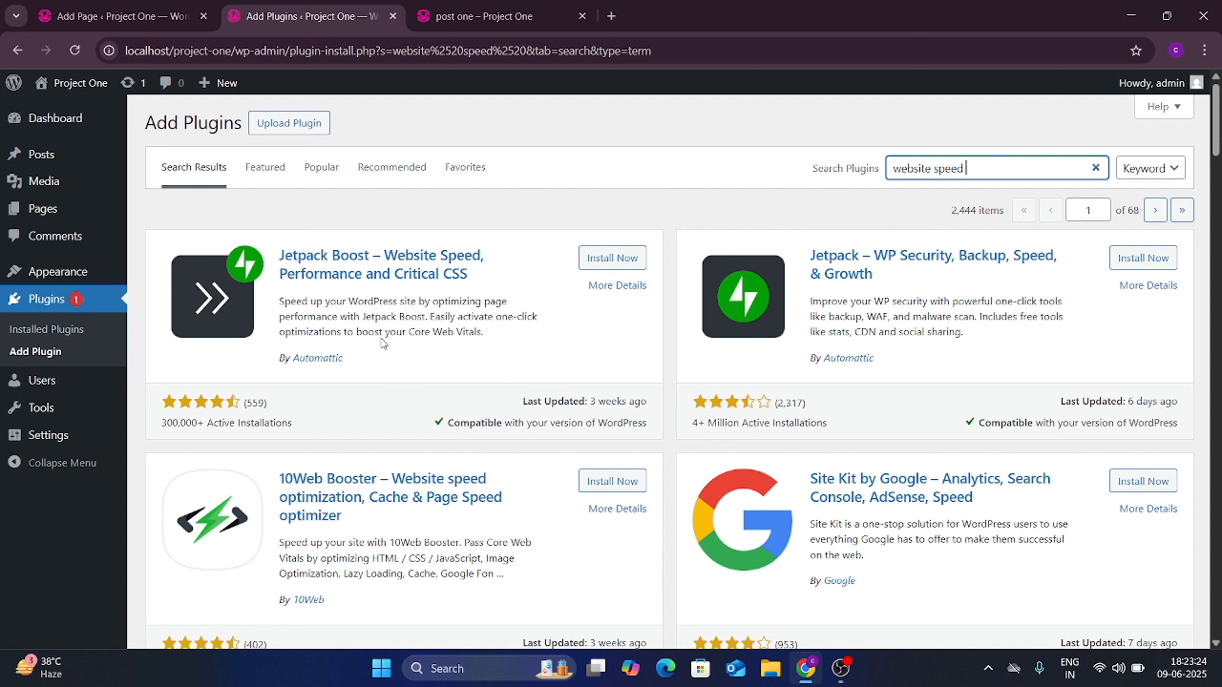
scroll(300, 365, down, 2)
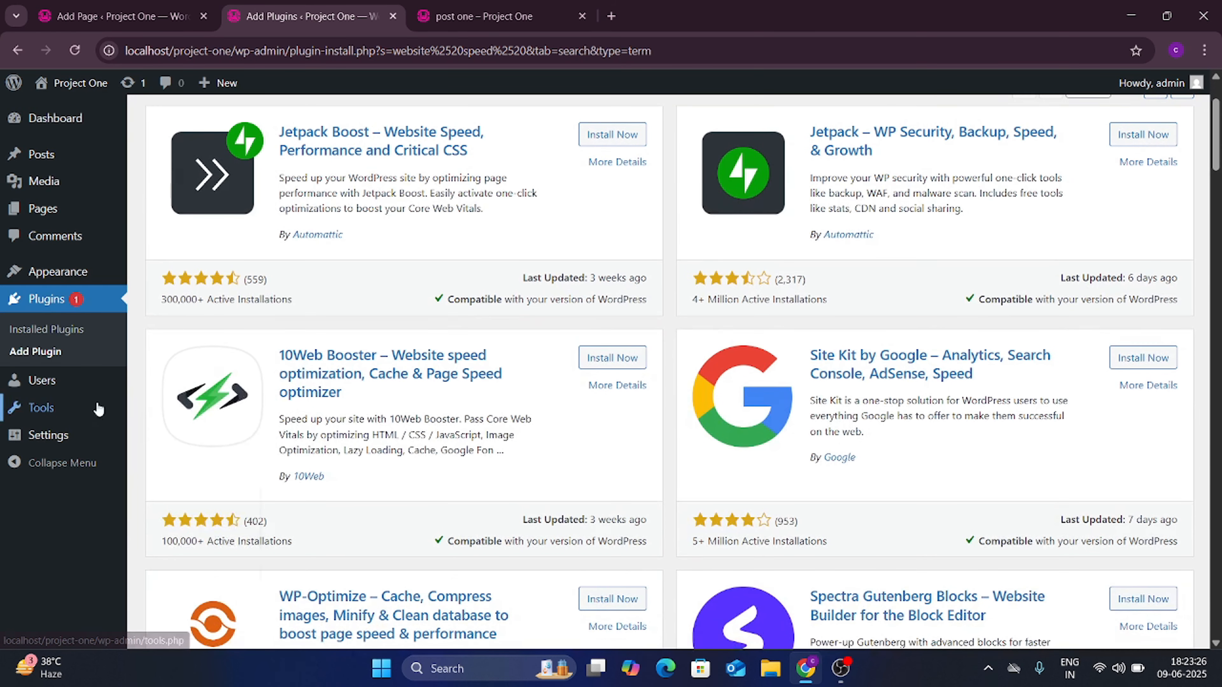
Step: Show All Users and highlight the admin account's Administrator role
mouse_move(48, 387)
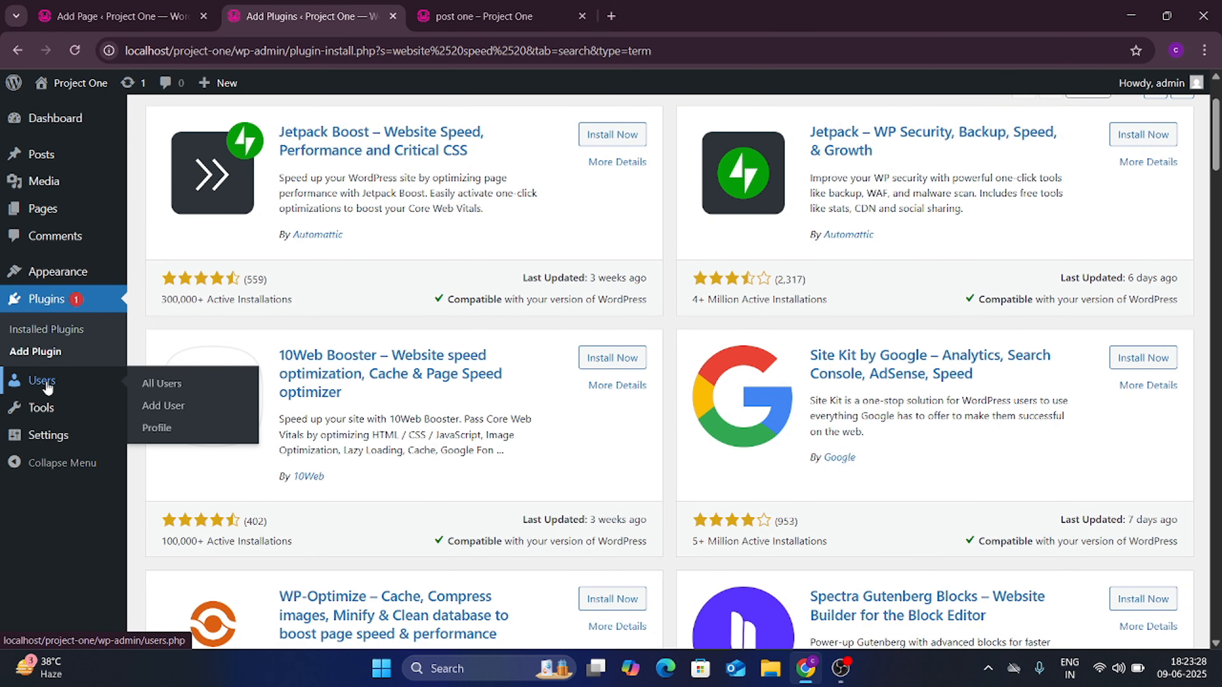
click(133, 385)
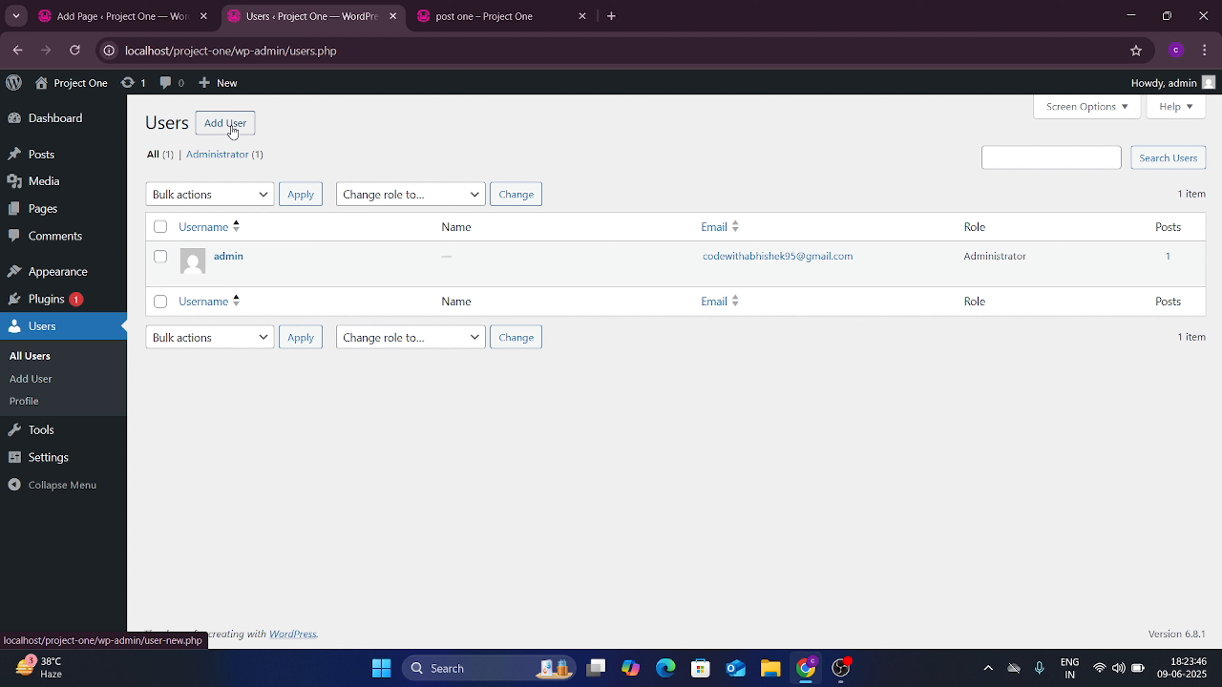
double_click(1001, 253)
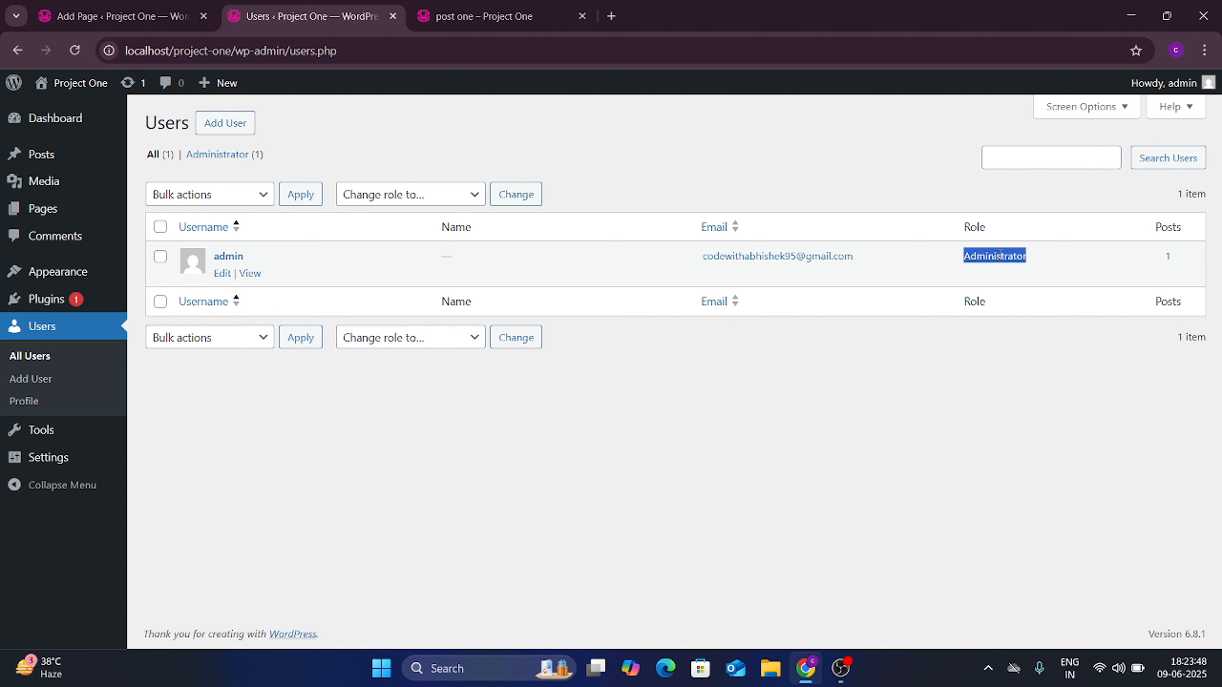
click(404, 550)
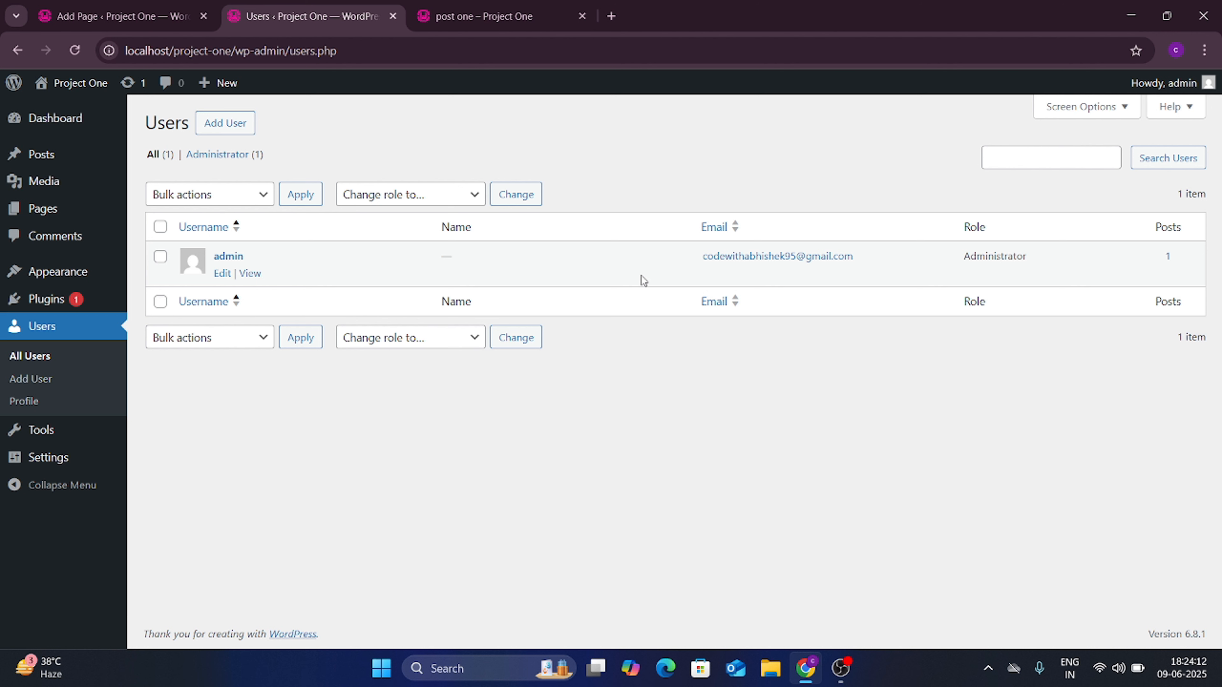
double_click(1002, 253)
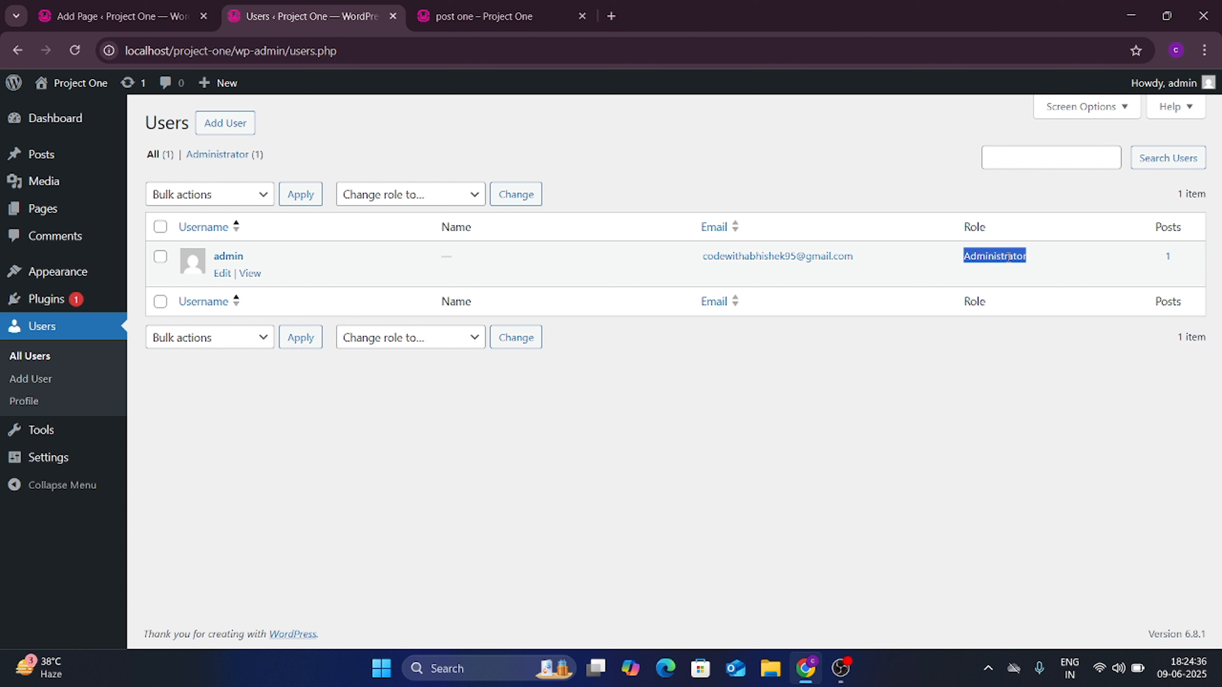
click(937, 362)
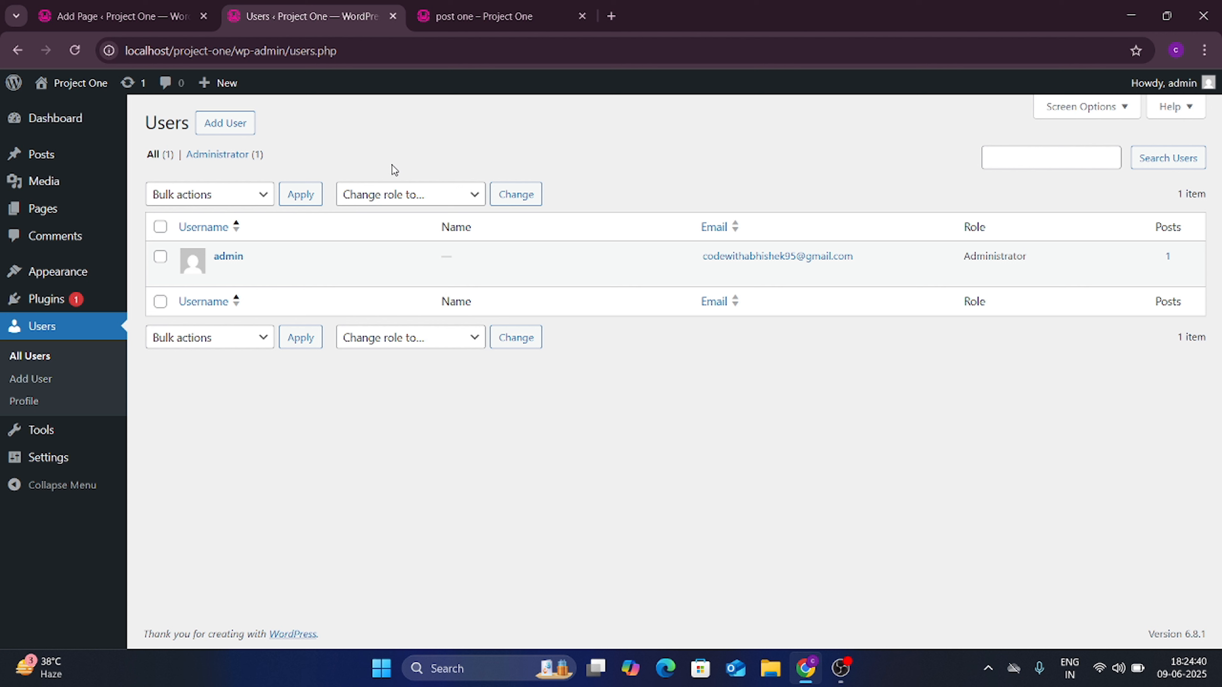
drag(1029, 262, 958, 260)
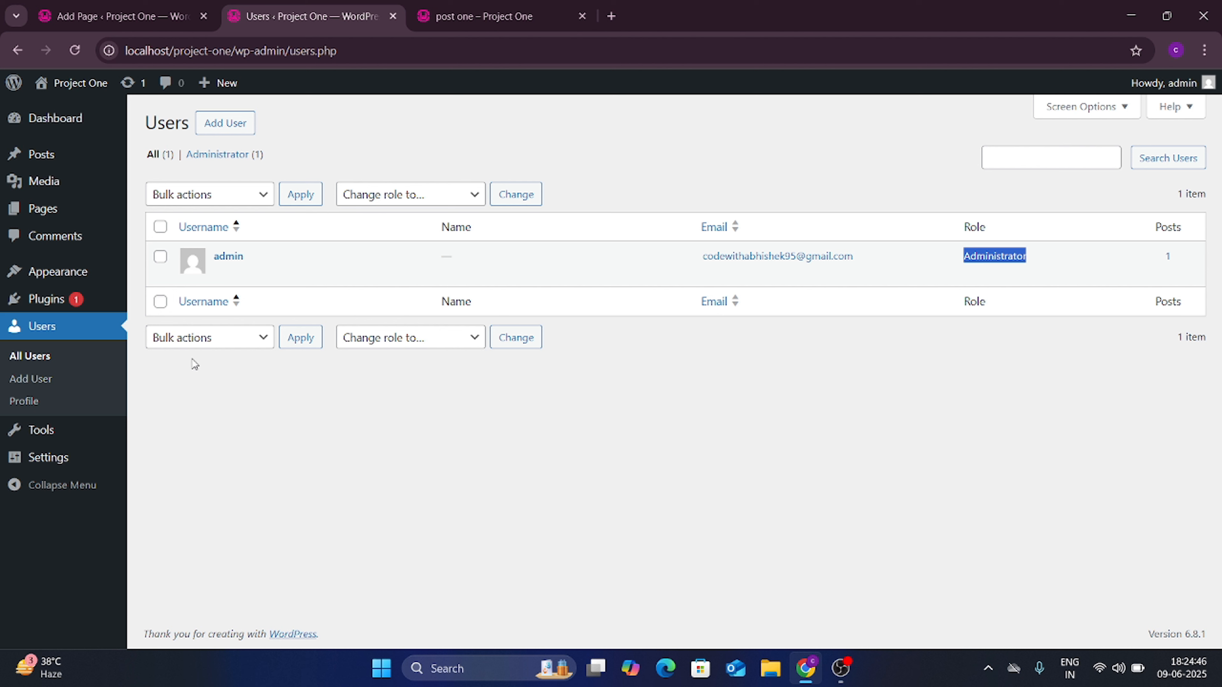
mouse_move(51, 432)
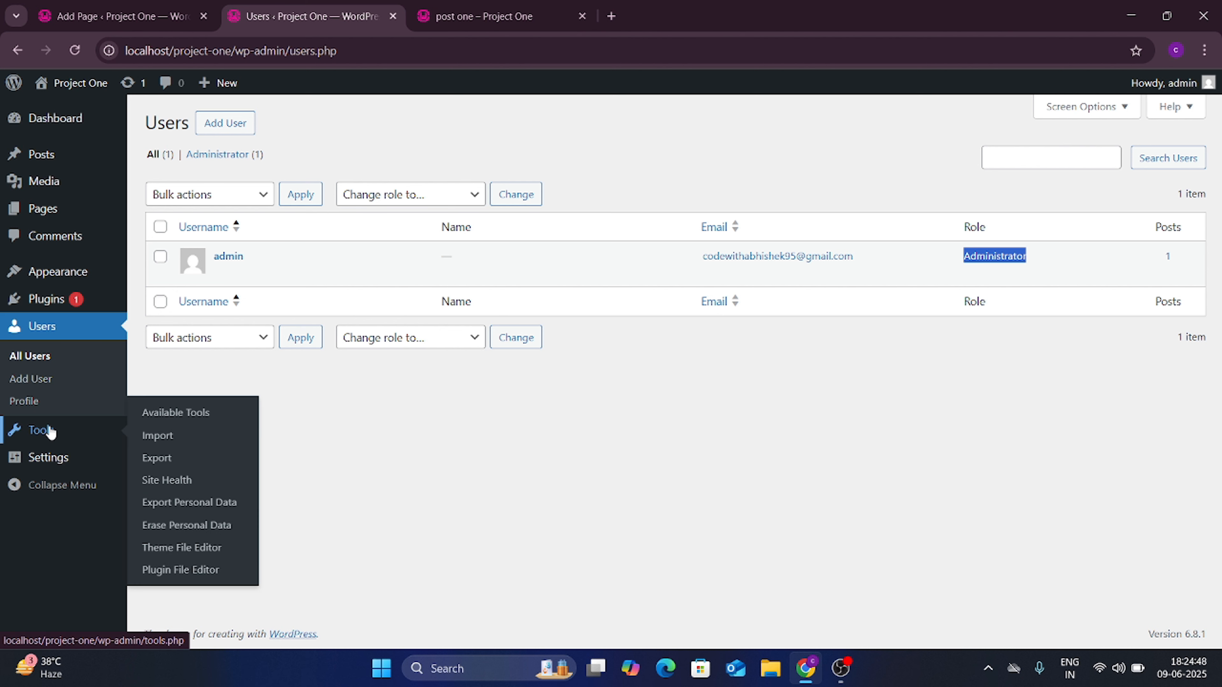
Step: Browse the Tools > Import list of importers such as Blogger, LiveJournal, RSS, Tumblr and WordPress
click(51, 432)
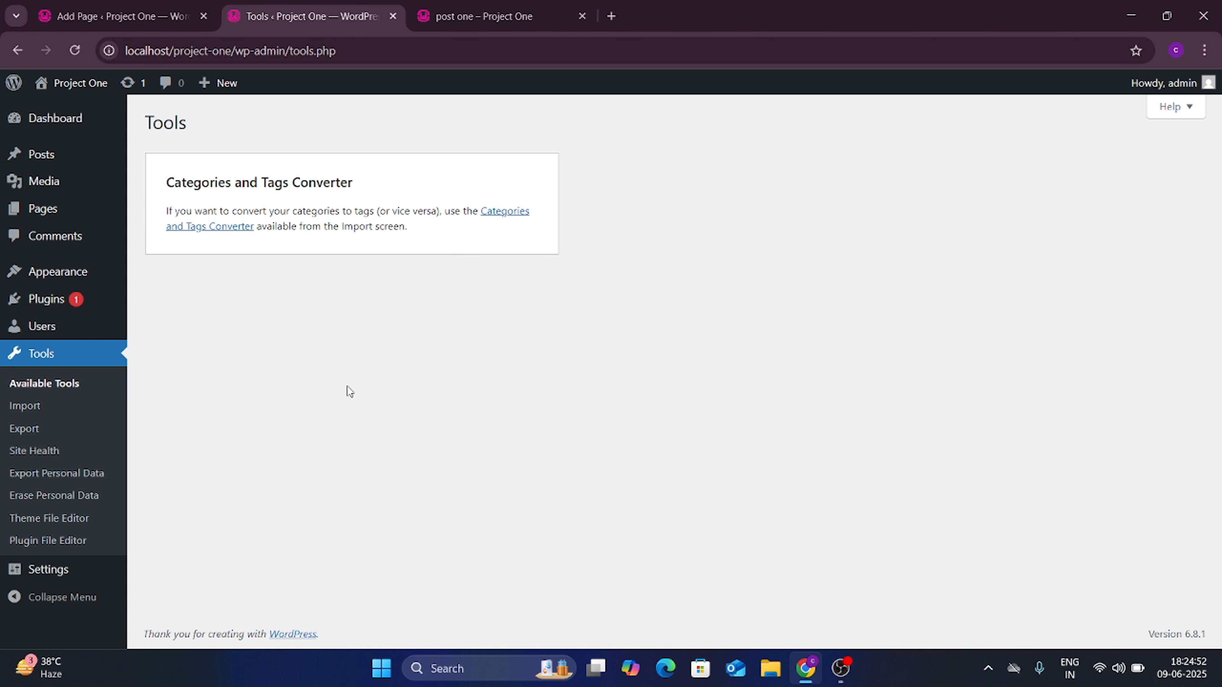
click(28, 408)
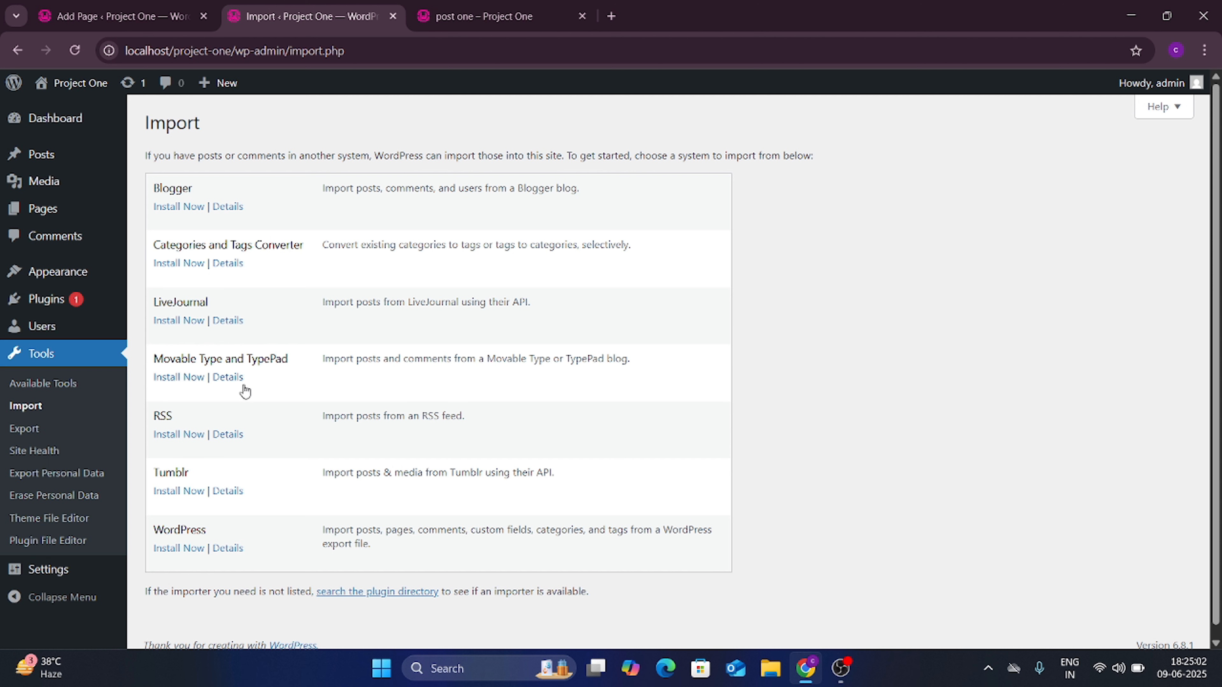
scroll(246, 276, down, 1)
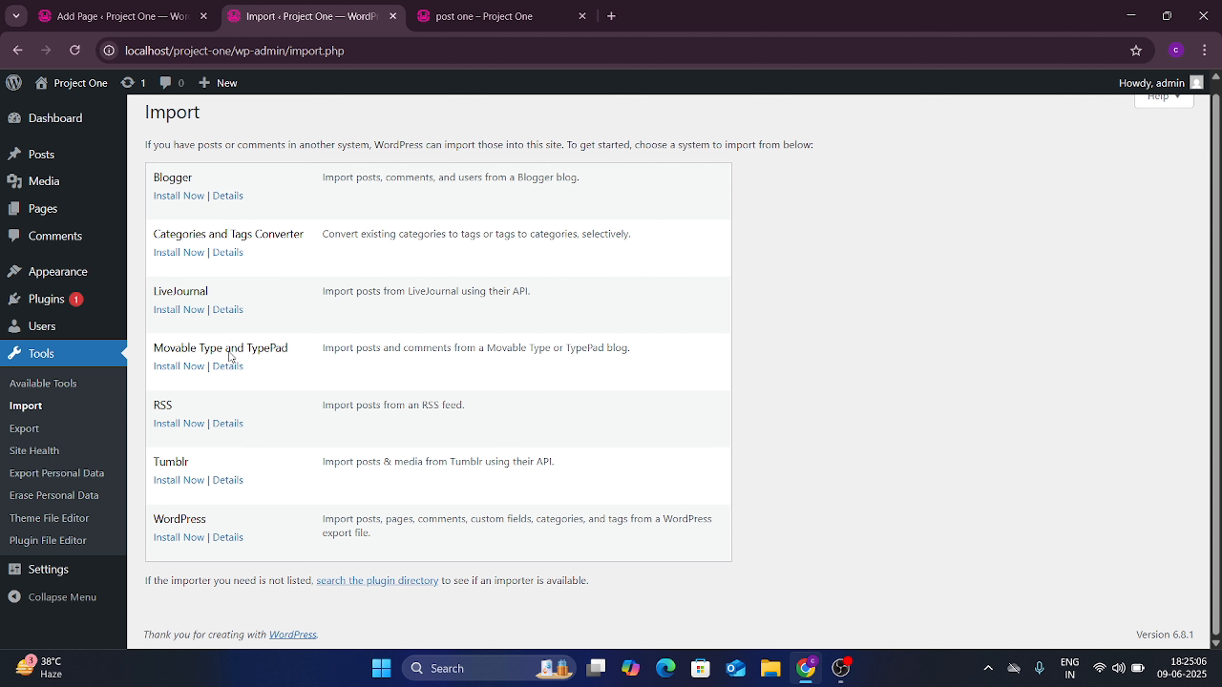
Step: View the Export page, then load Site Health showing 6 recommended improvements, including no HTTPS
click(34, 431)
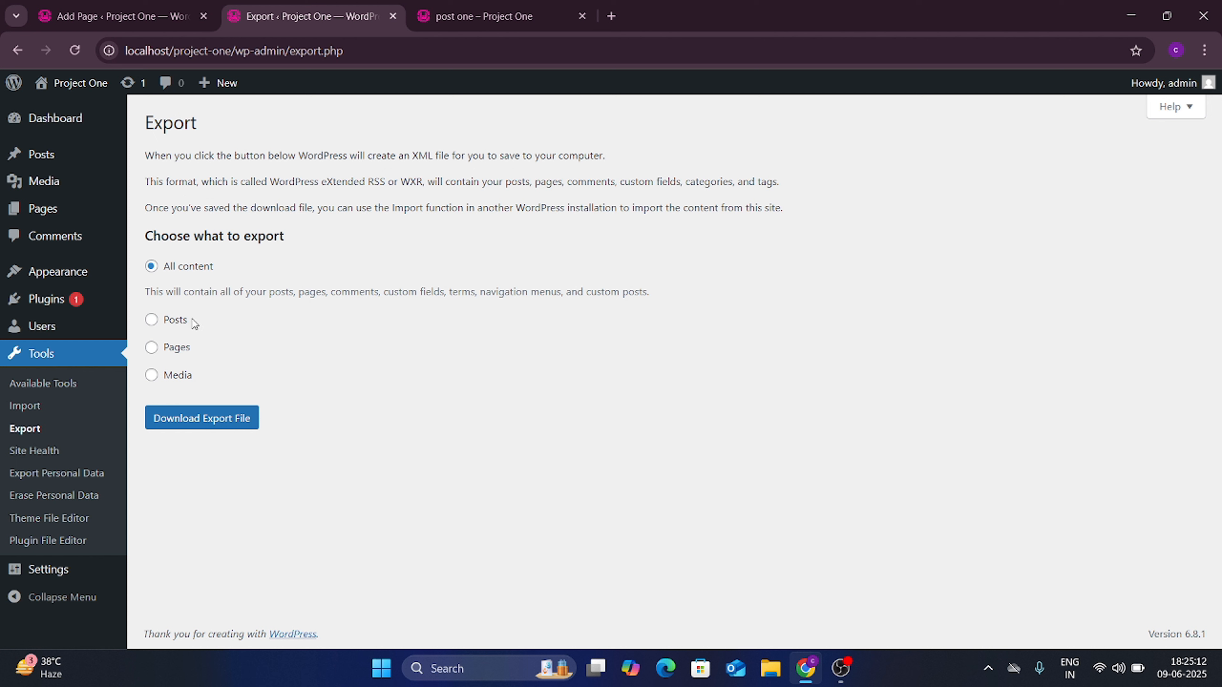
click(41, 455)
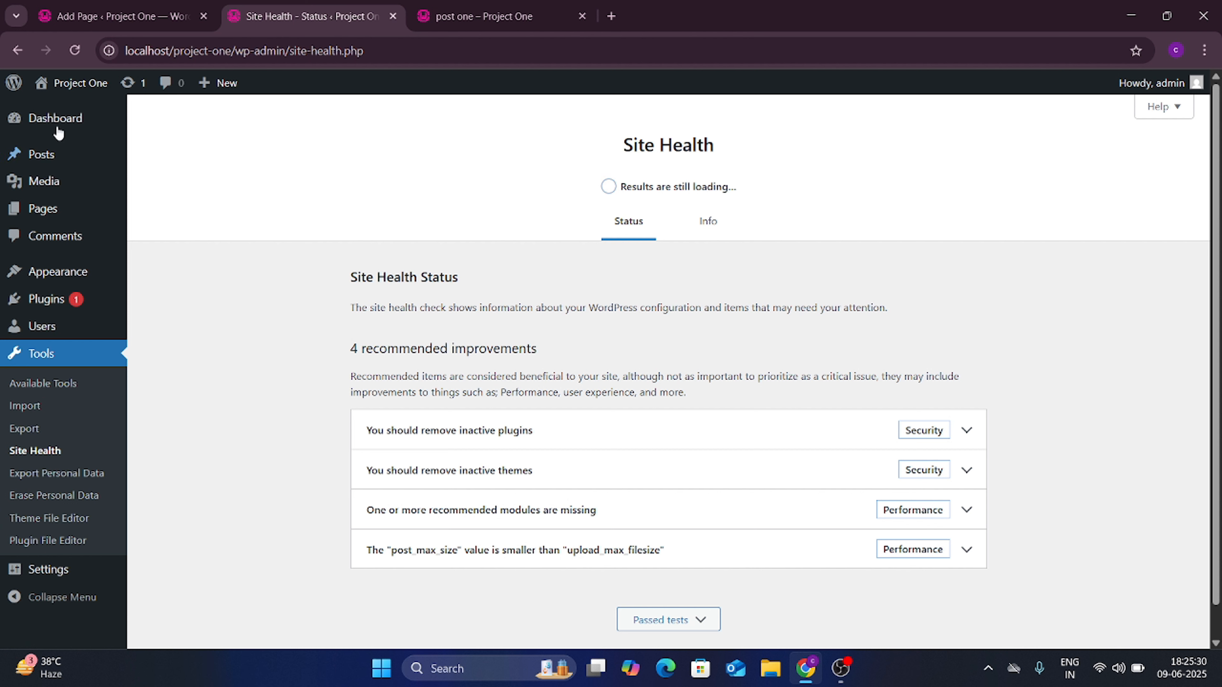
mouse_move(58, 206)
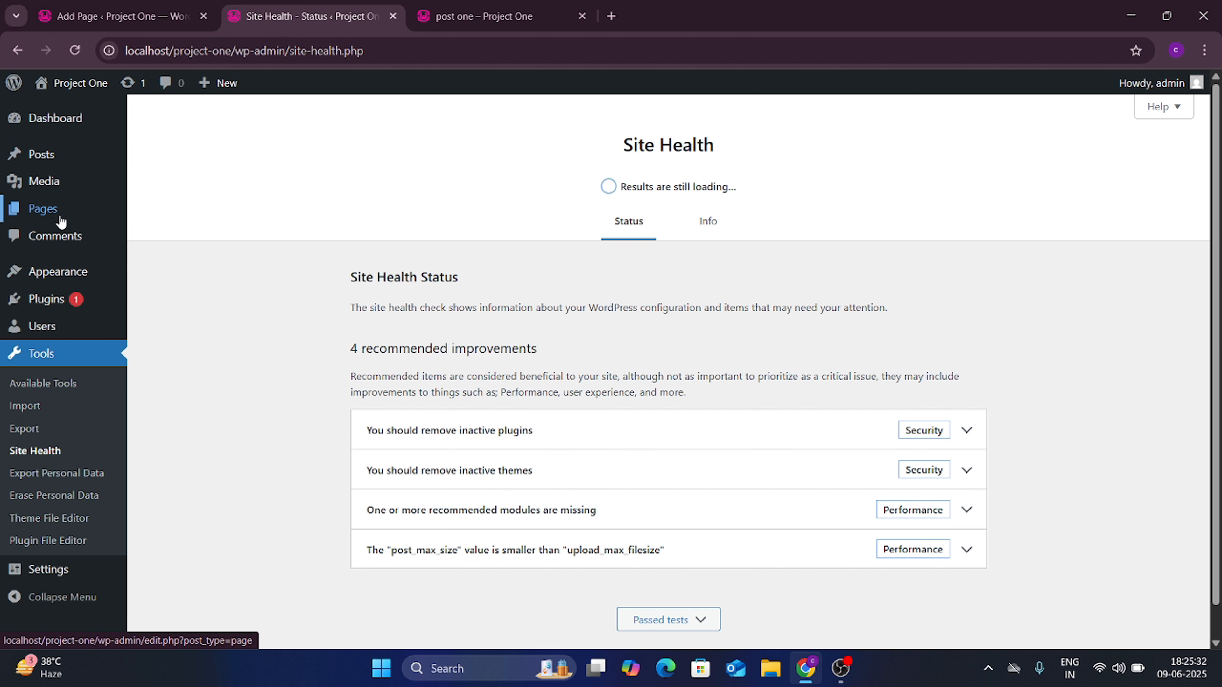
mouse_move(71, 300)
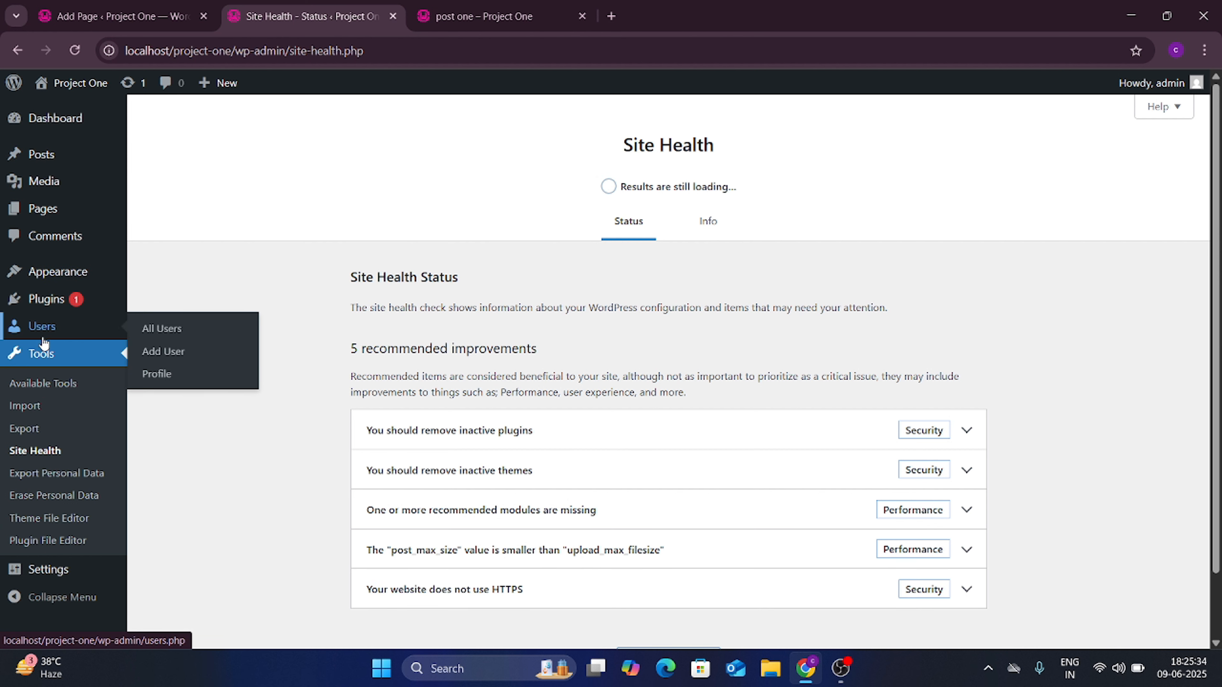
scroll(49, 385, down, 2)
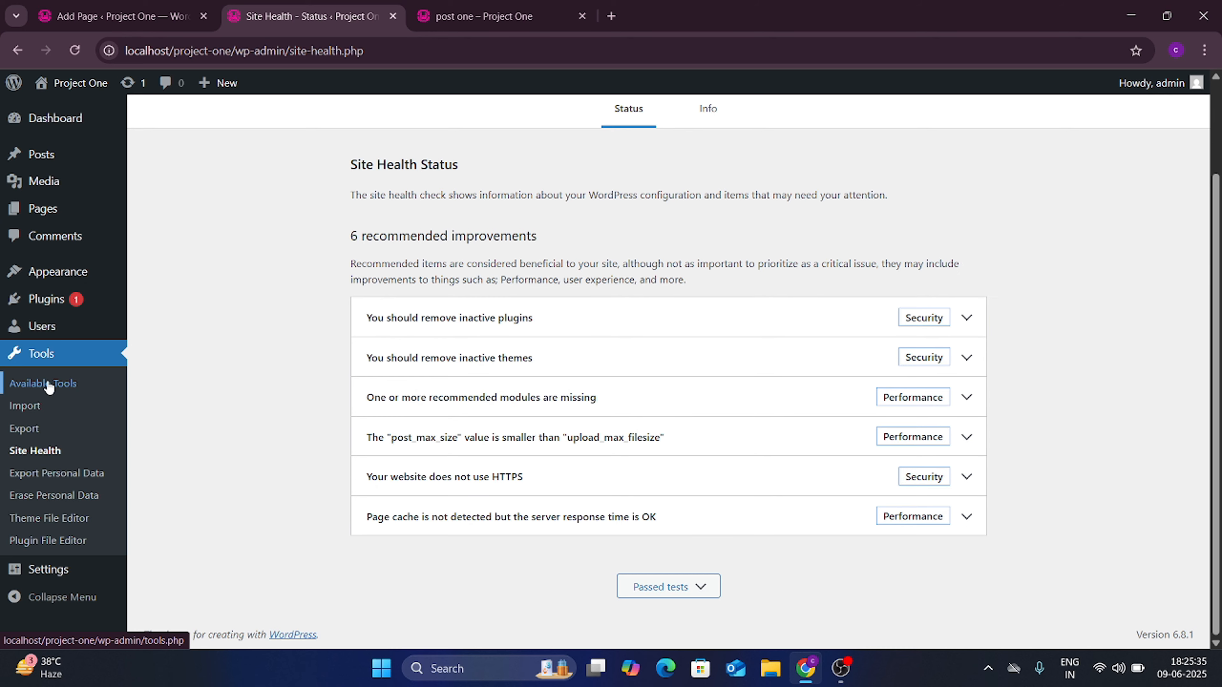
Step: Look over General settings, highlighting the 'Project One' site title and the Tagline field
click(62, 575)
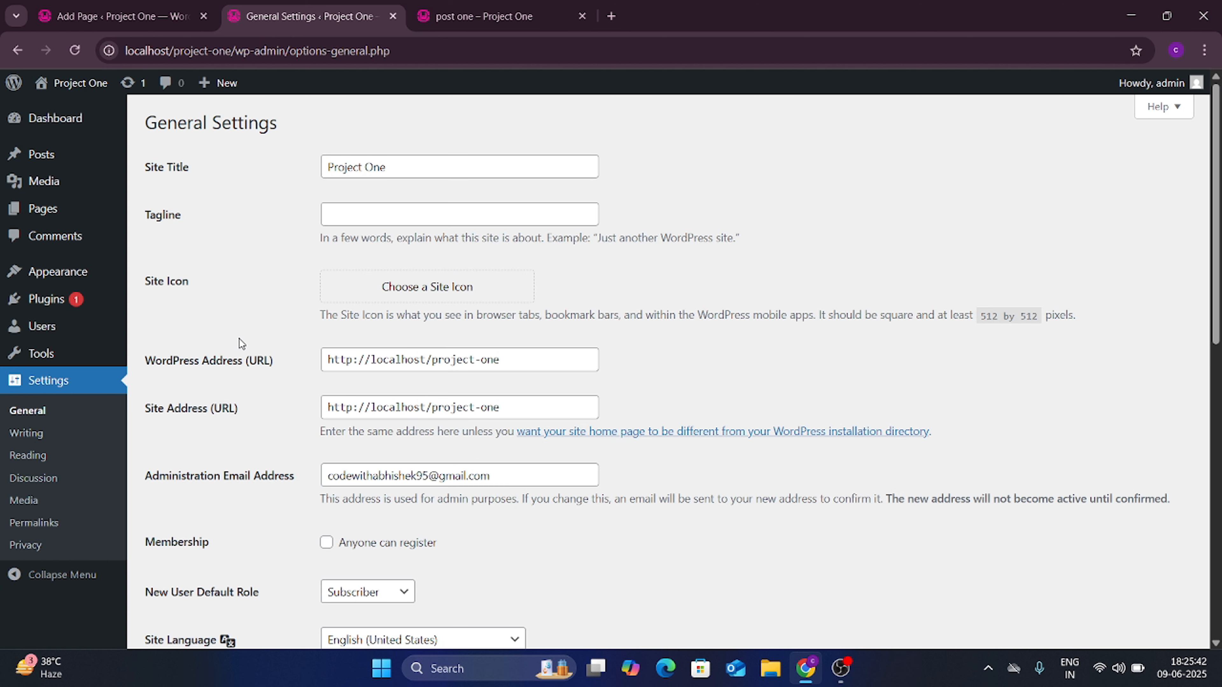
triple_click(363, 166)
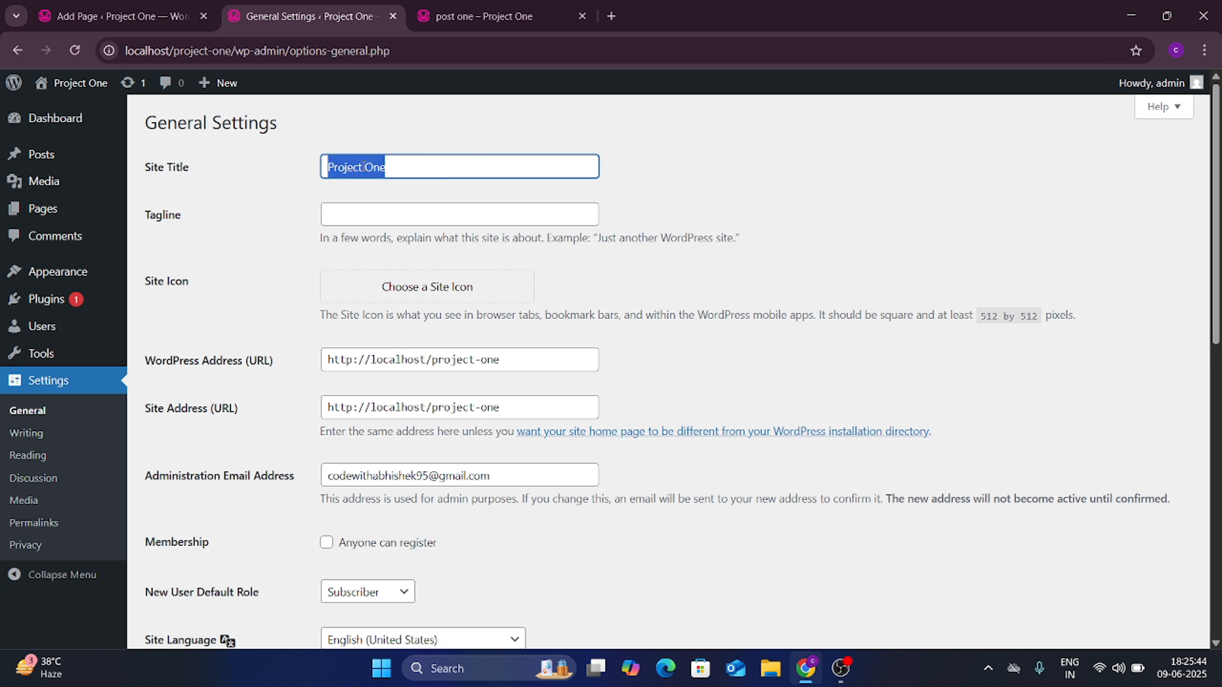
scroll(265, 283, down, 1)
click(436, 179)
click(435, 188)
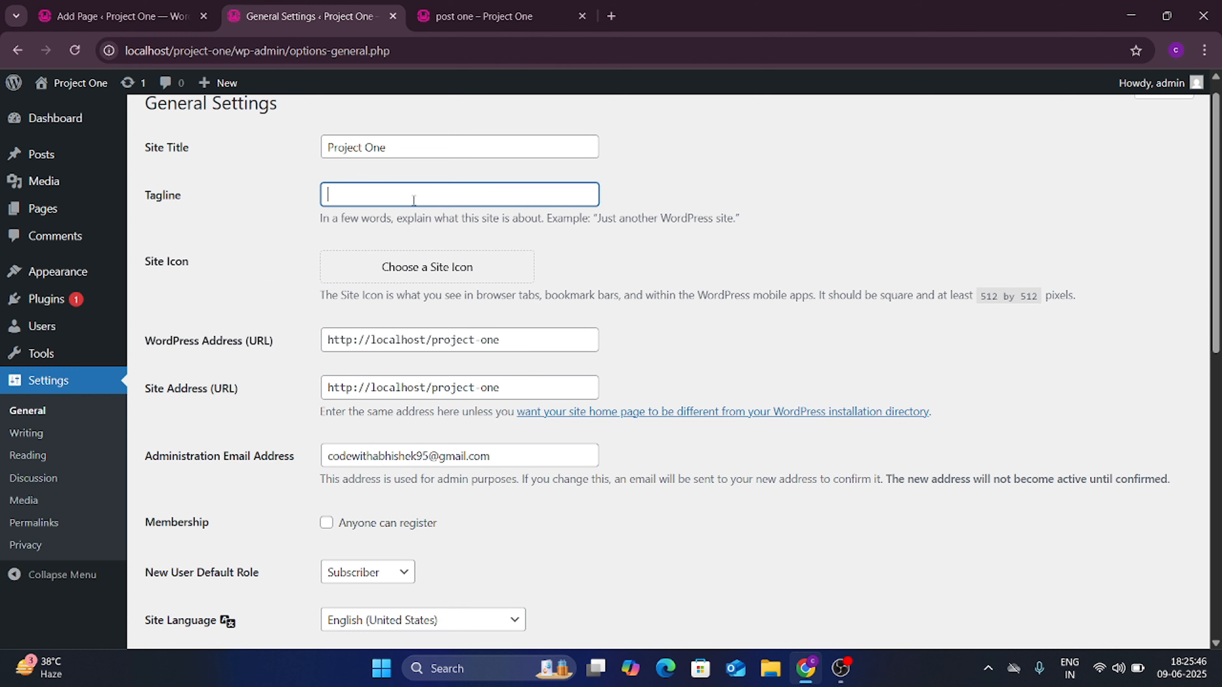
scroll(311, 348, down, 3)
scroll(312, 349, down, 8)
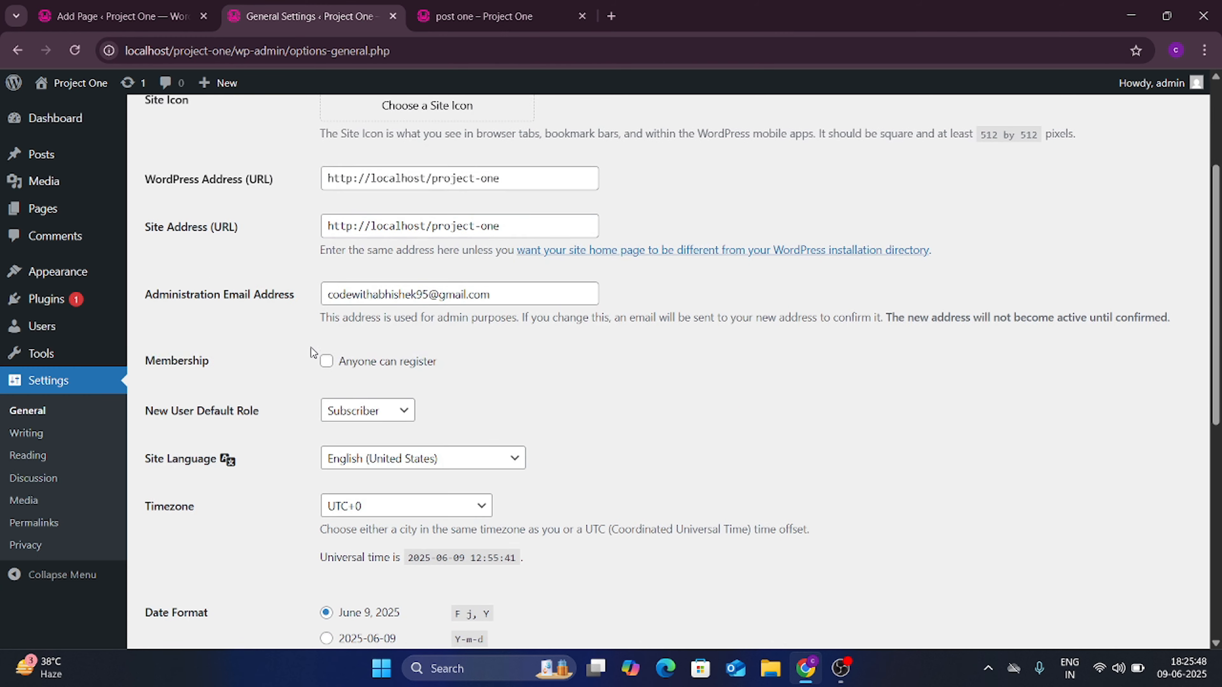
scroll(278, 312, down, 2)
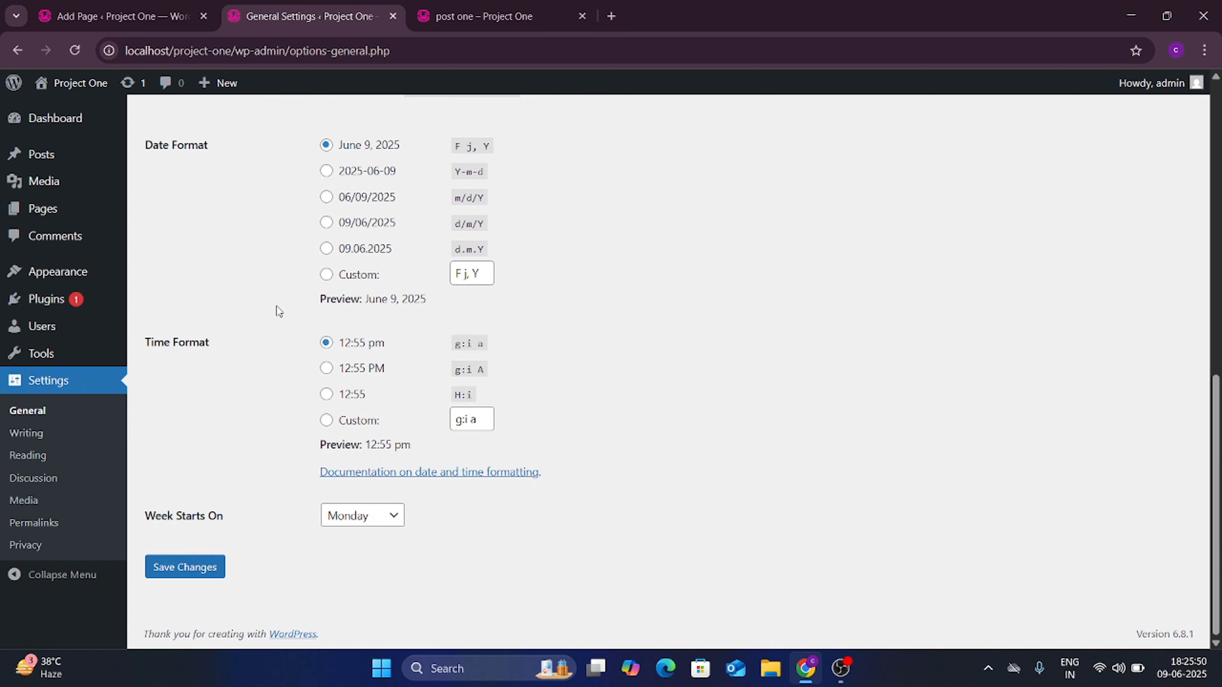
Step: Glance at the Writing and Reading settings, then return to the Dashboard
click(39, 433)
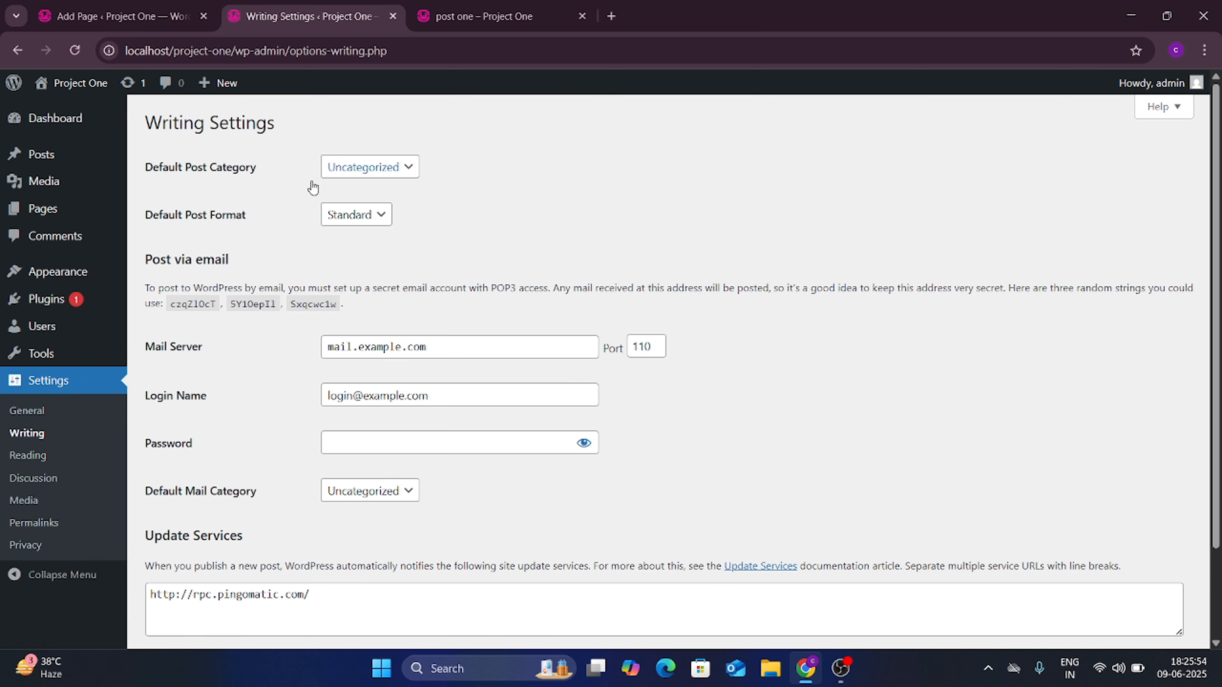
scroll(291, 329, down, 3)
scroll(292, 321, up, 3)
click(39, 454)
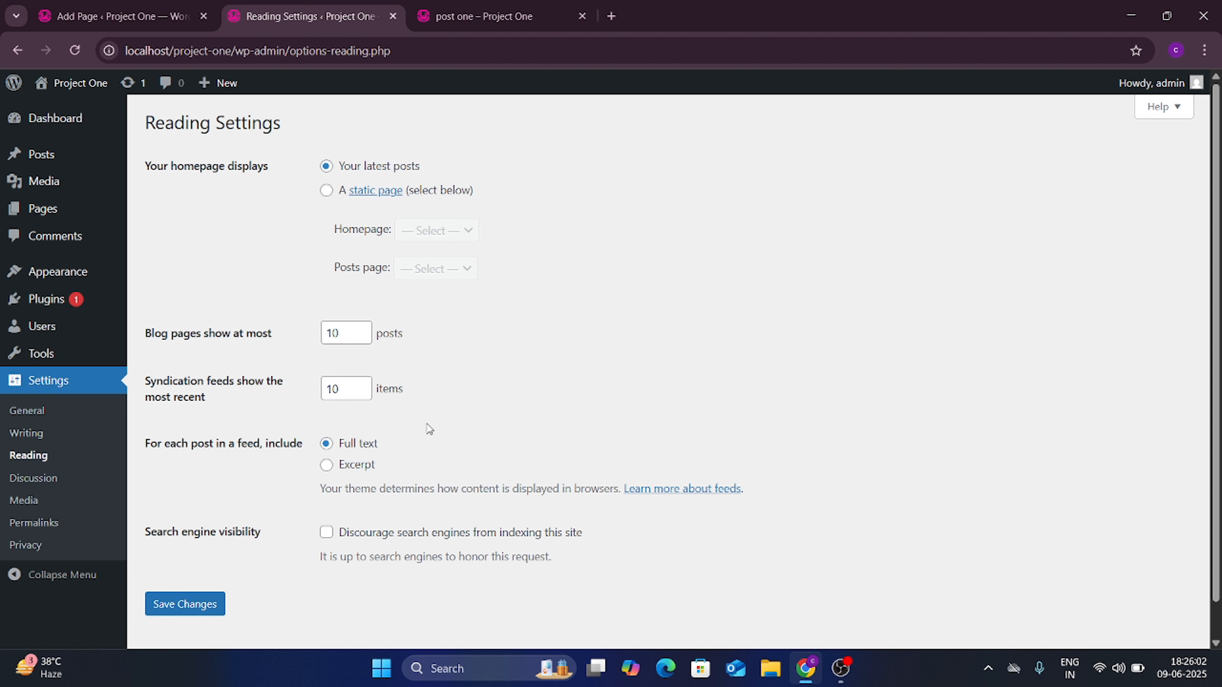
mouse_move(367, 343)
click(40, 128)
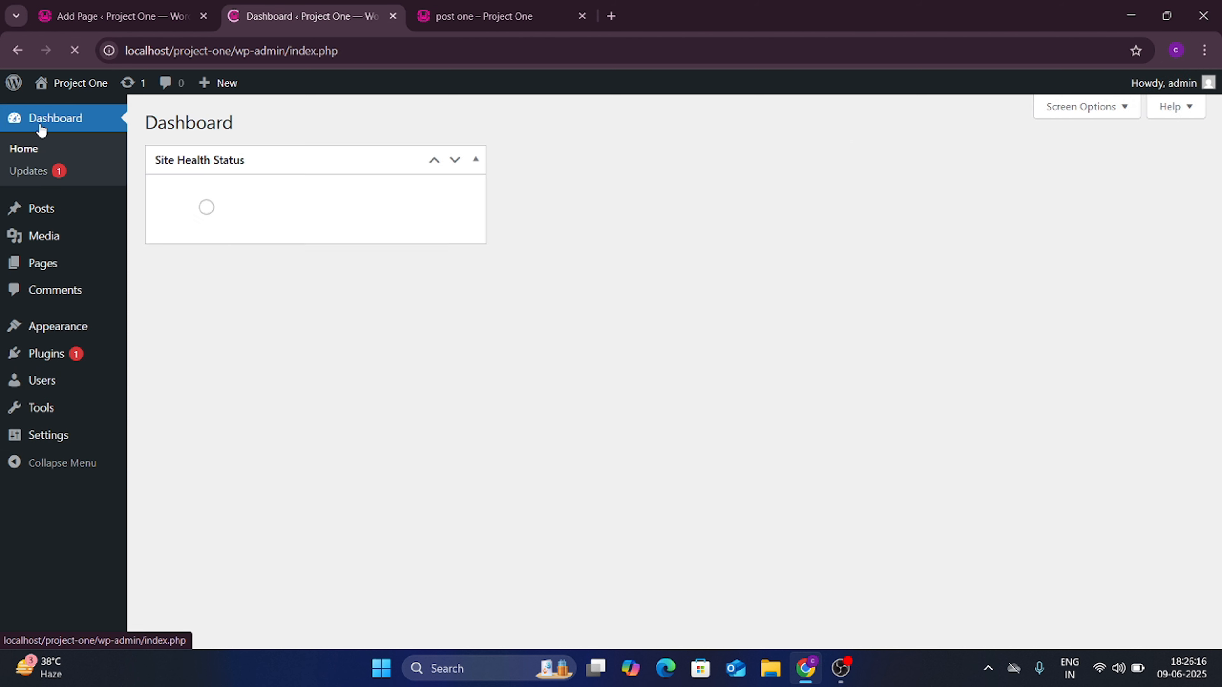